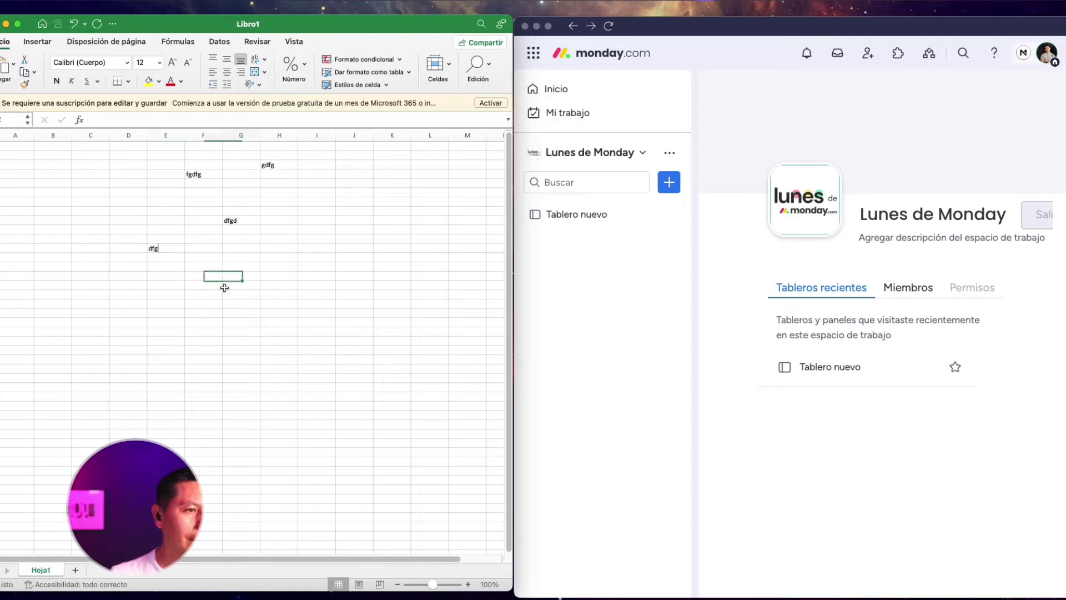
Open the Tablero nuevo board from the sidebar
{"action": "key", "text": "ctrl+g"}
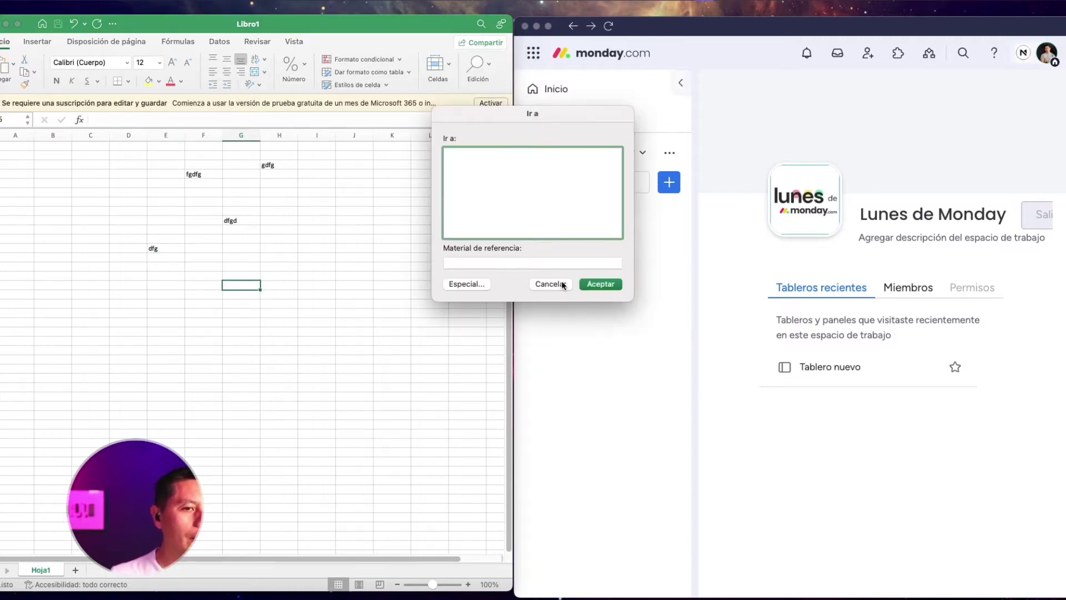
{"action": "left_click", "coordinate": [553, 284]}
{"action": "left_click", "coordinate": [577, 214]}
{"action": "left_click", "coordinate": [375, 243]}
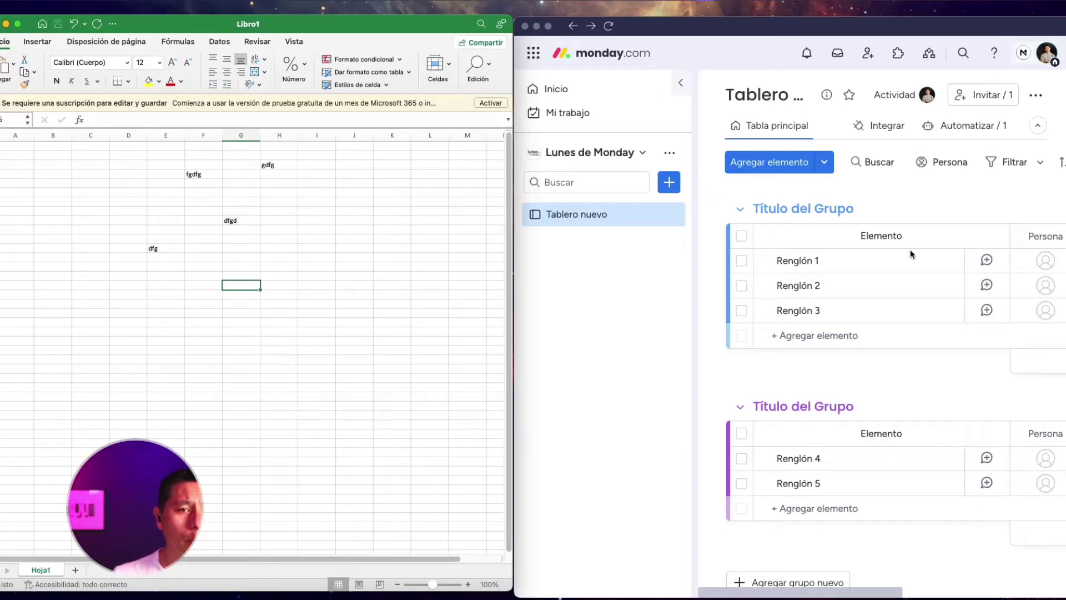
{"action": "scroll", "coordinate": [905, 247], "scroll_direction": "right", "scroll_amount": 3}
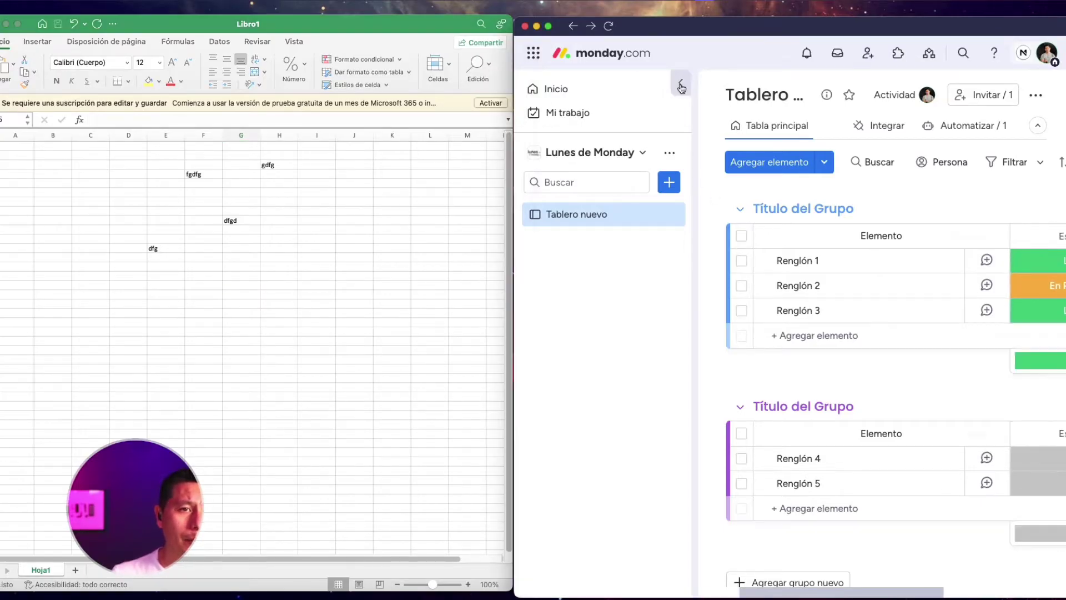
Collapse the sidebar to widen the board and start adding a new column
{"action": "left_click", "coordinate": [680, 83]}
{"action": "left_click", "coordinate": [919, 264]}
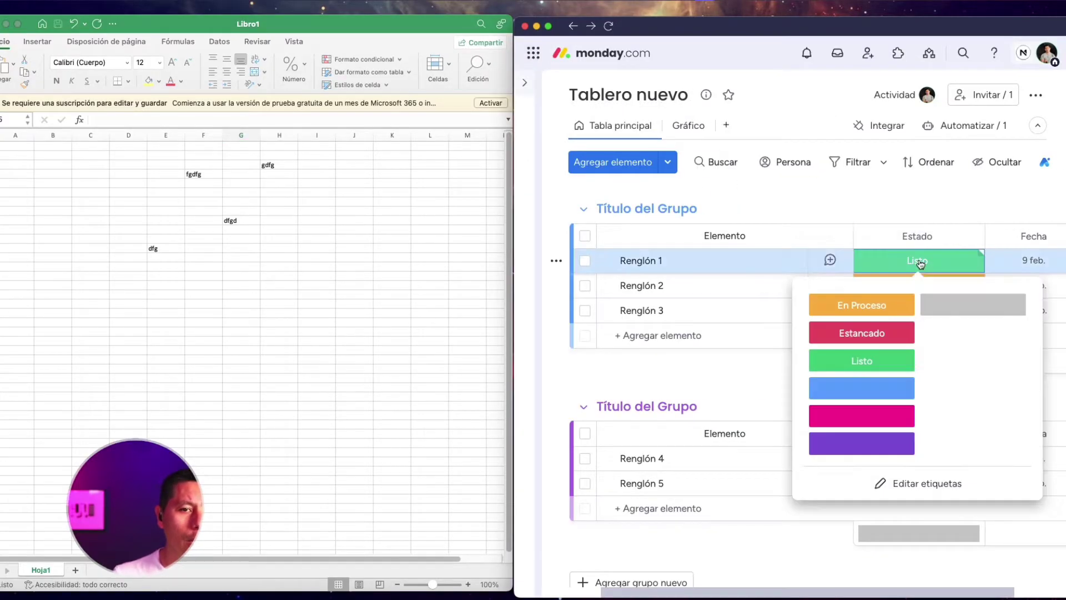
{"action": "scroll", "coordinate": [933, 216], "scroll_direction": "right", "scroll_amount": 2}
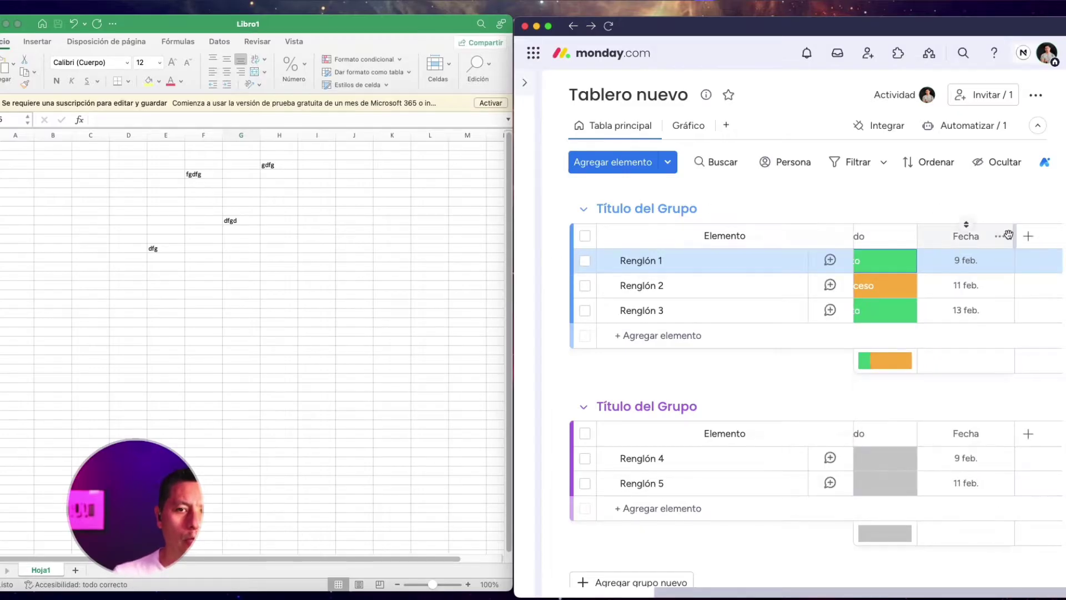
{"action": "left_click", "coordinate": [1029, 235]}
Browse Más columnas through Esenciales, Super útiles, Empodera a tu equipo and Potencia tu tablero, then close it
{"action": "left_click", "coordinate": [949, 543]}
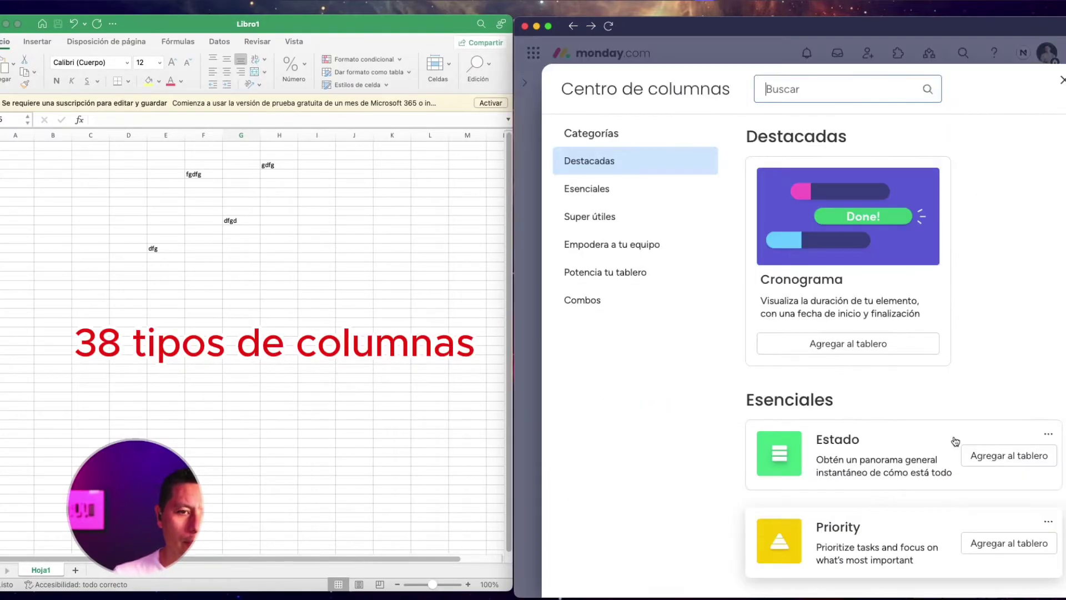
{"action": "key", "text": "ctrl+alt+Return"}
{"action": "scroll", "coordinate": [616, 281], "scroll_direction": "down", "scroll_amount": 2}
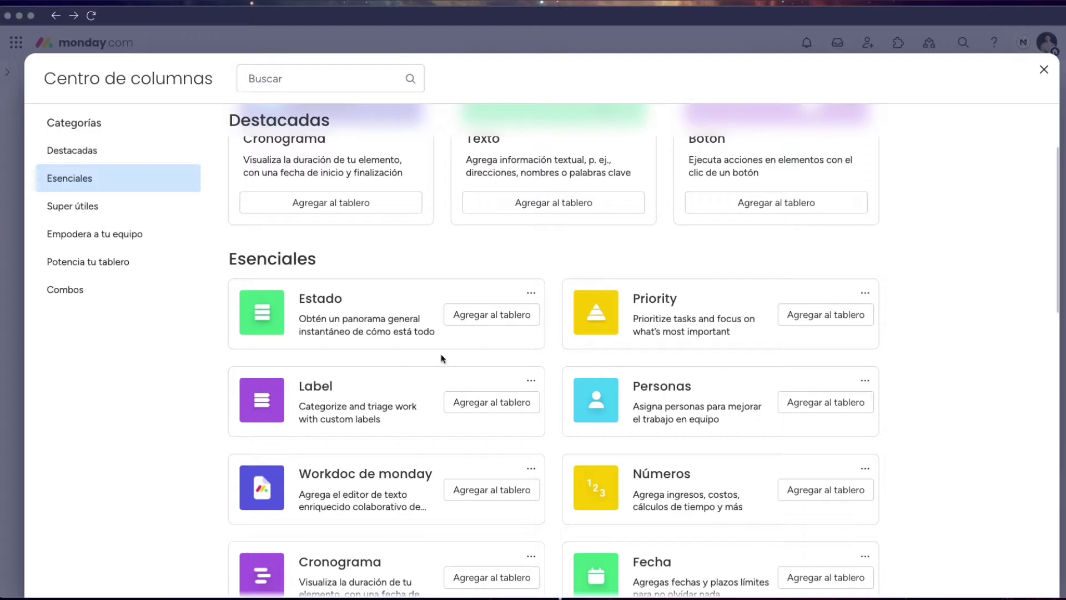
{"action": "scroll", "coordinate": [624, 324], "scroll_direction": "down", "scroll_amount": 1}
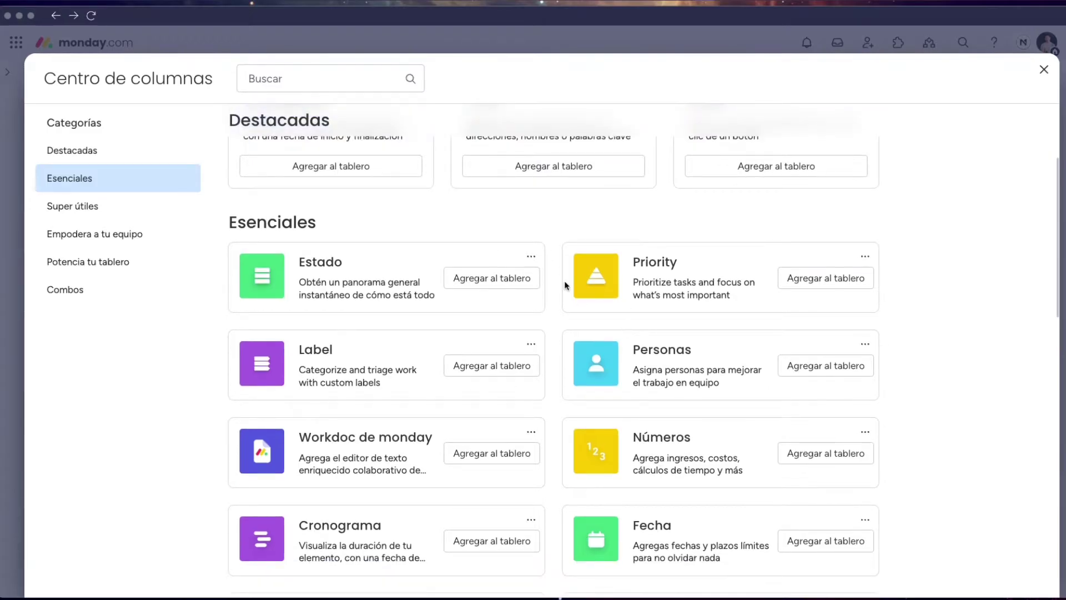
{"action": "scroll", "coordinate": [571, 280], "scroll_direction": "down", "scroll_amount": 5}
{"action": "scroll", "coordinate": [610, 261], "scroll_direction": "down", "scroll_amount": 1}
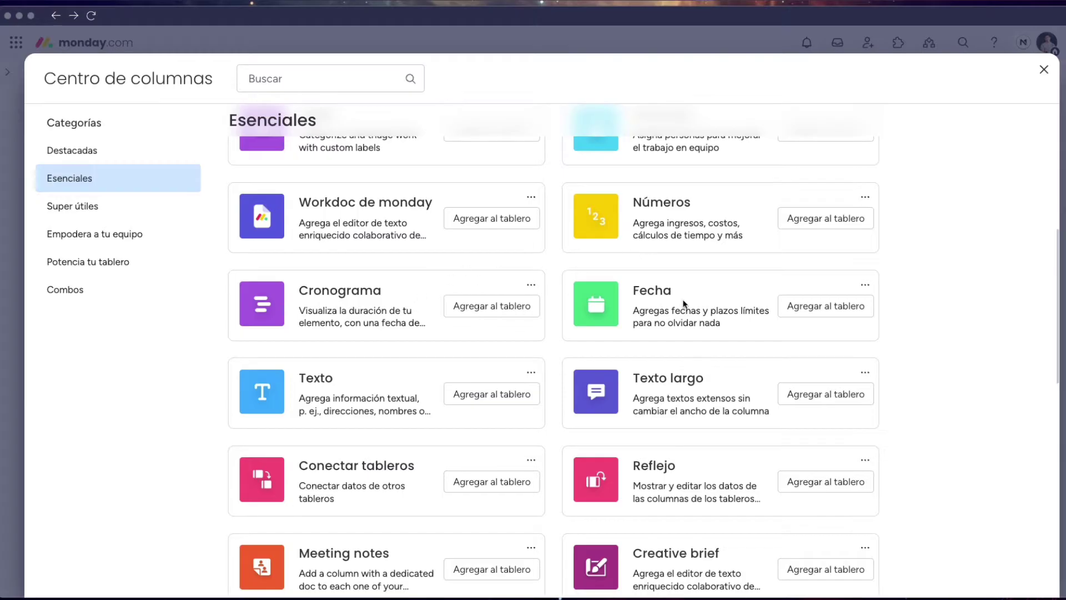
{"action": "scroll", "coordinate": [647, 316], "scroll_direction": "down", "scroll_amount": 1}
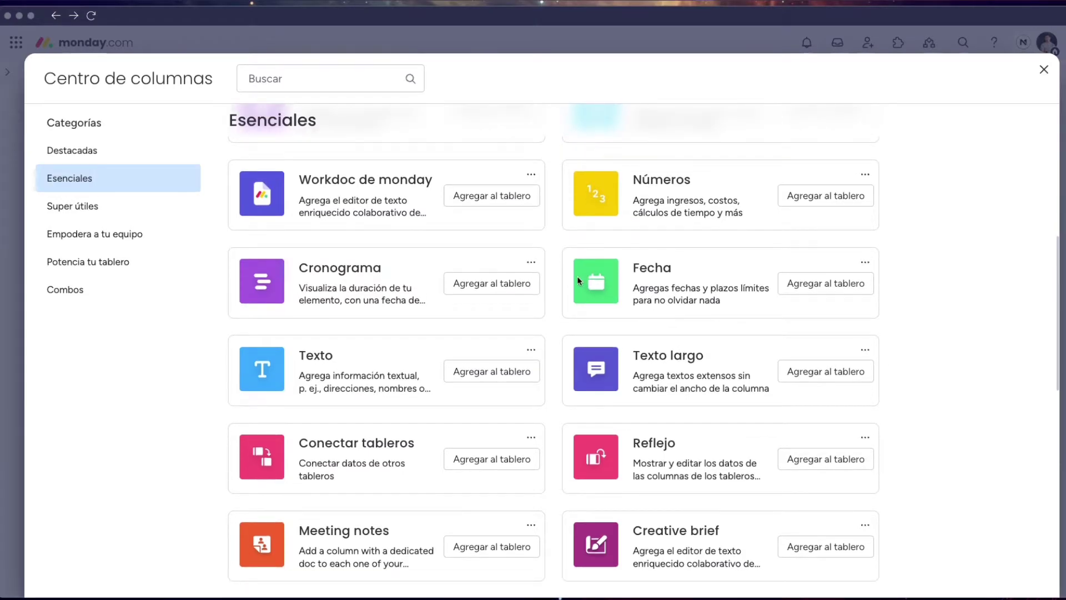
{"action": "scroll", "coordinate": [576, 282], "scroll_direction": "down", "scroll_amount": 2}
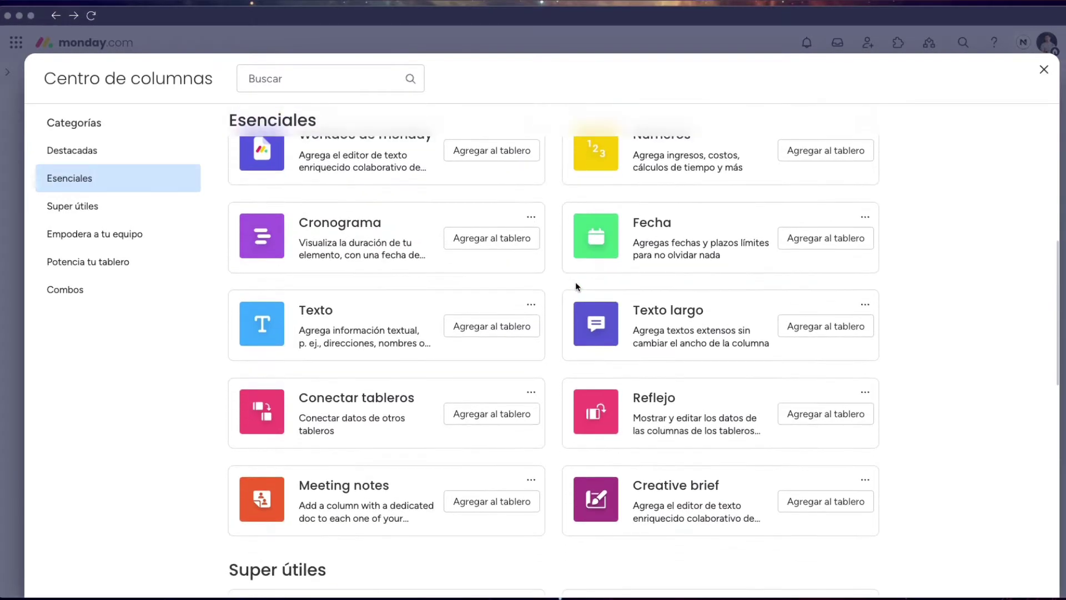
{"action": "scroll", "coordinate": [575, 286], "scroll_direction": "down", "scroll_amount": 2}
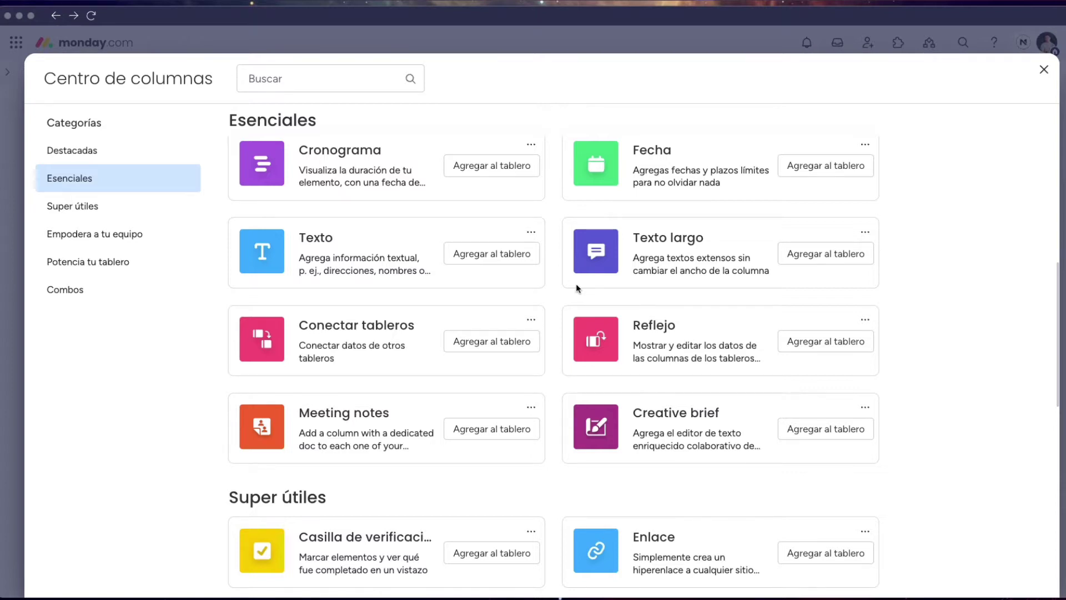
{"action": "scroll", "coordinate": [575, 283], "scroll_direction": "down", "scroll_amount": 1}
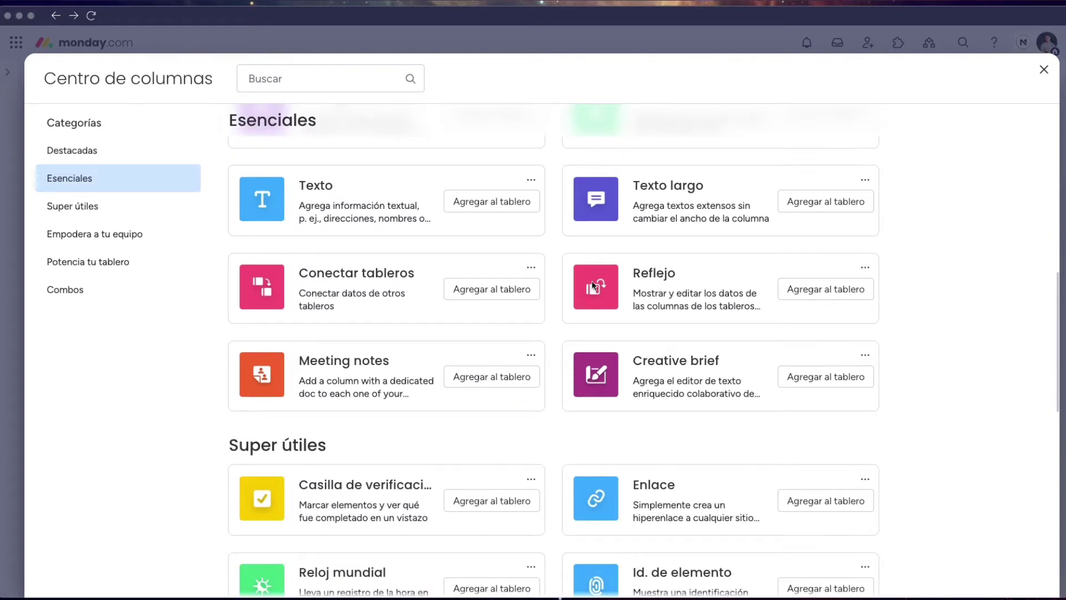
{"action": "scroll", "coordinate": [594, 284], "scroll_direction": "down", "scroll_amount": 1}
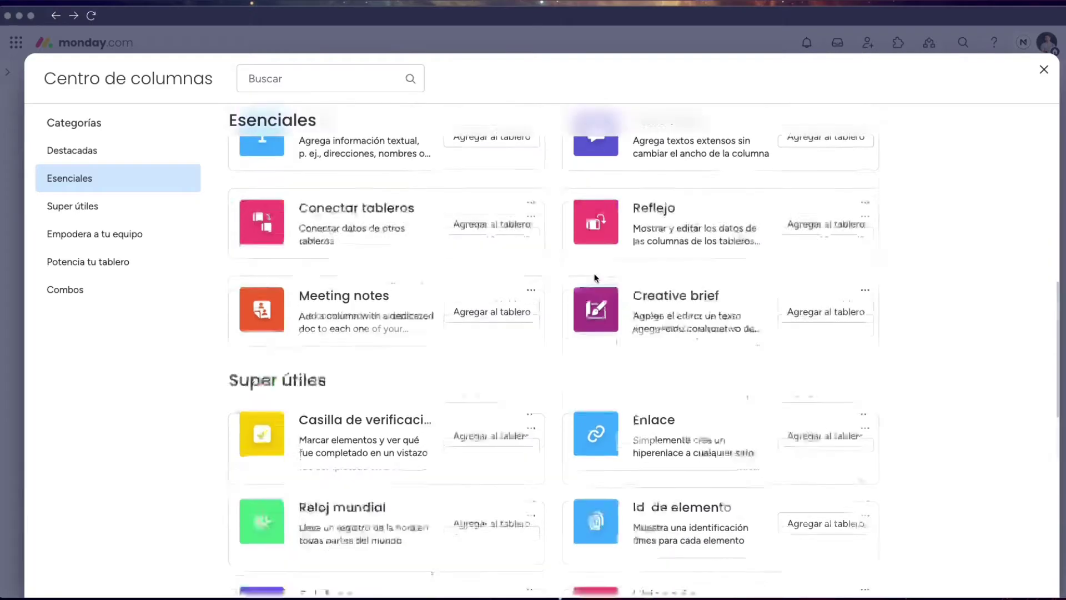
{"action": "scroll", "coordinate": [595, 278], "scroll_direction": "down", "scroll_amount": 4}
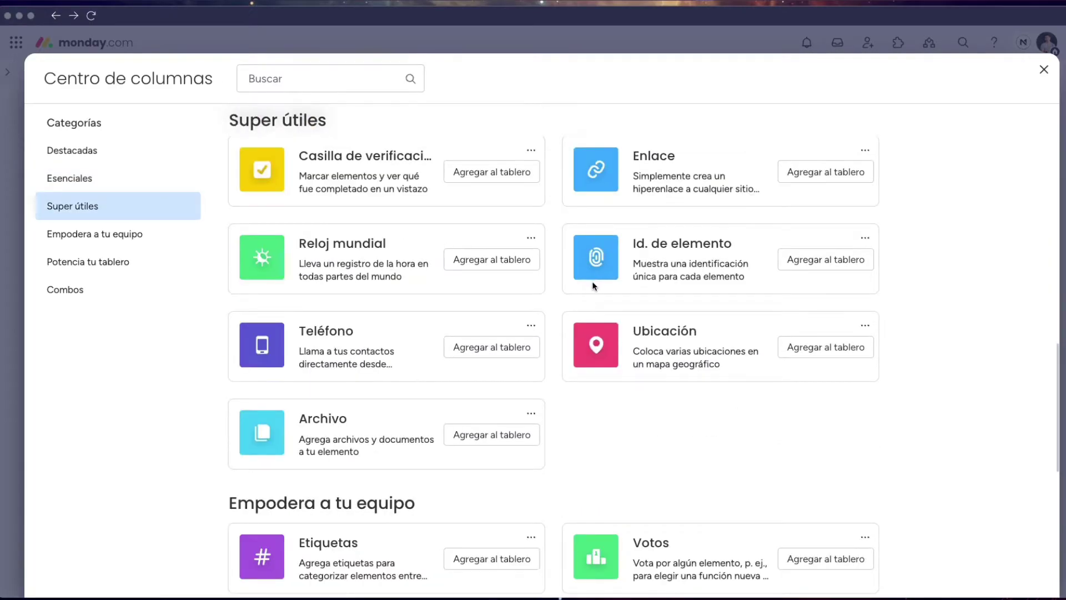
{"action": "scroll", "coordinate": [591, 284], "scroll_direction": "down", "scroll_amount": 1}
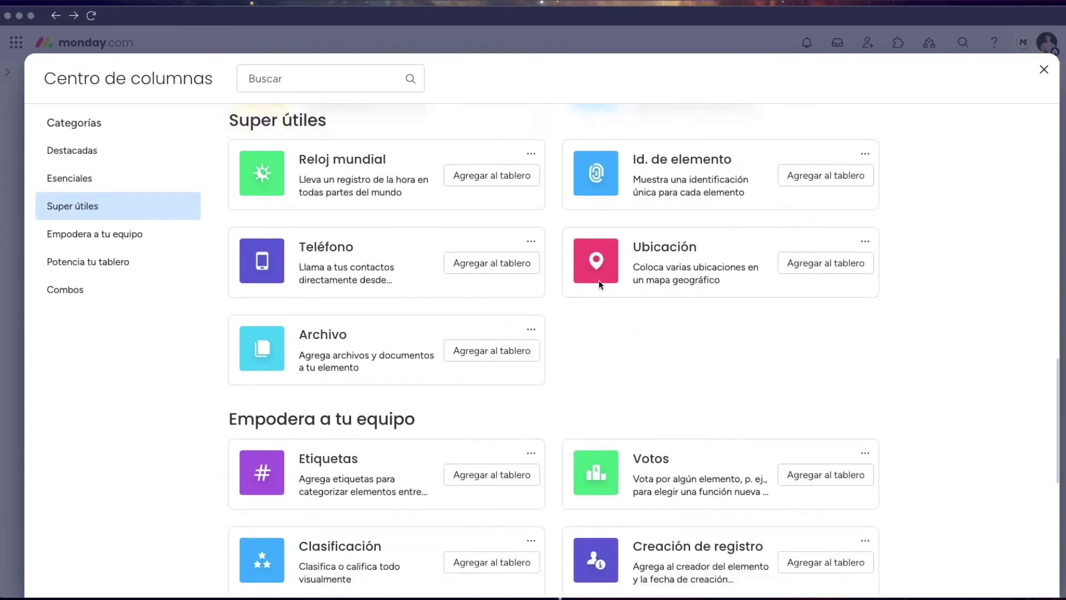
{"action": "scroll", "coordinate": [599, 283], "scroll_direction": "down", "scroll_amount": 3}
{"action": "scroll", "coordinate": [602, 281], "scroll_direction": "down", "scroll_amount": 1}
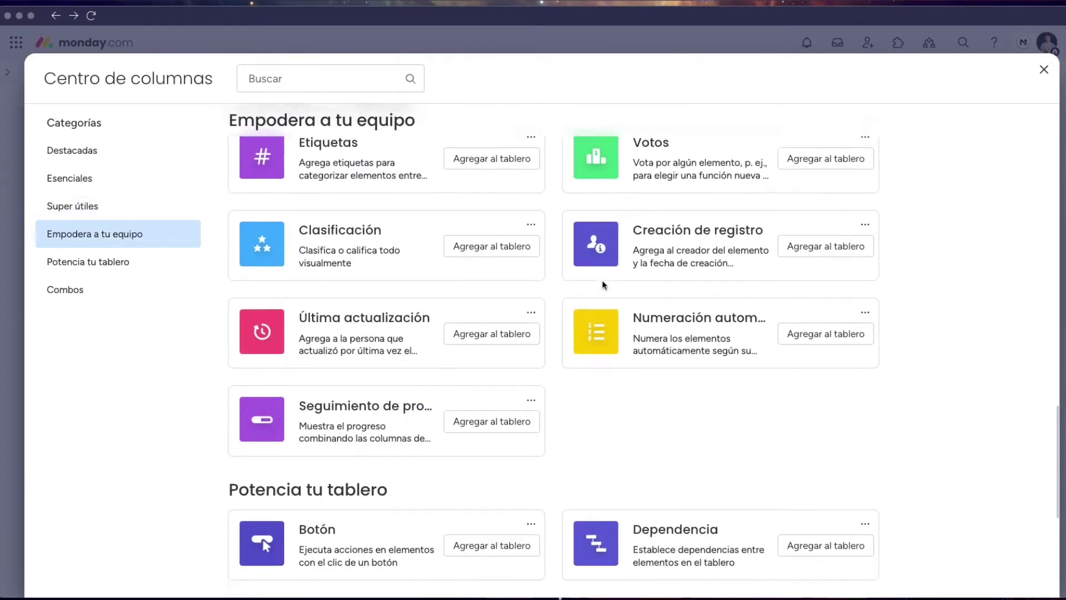
{"action": "scroll", "coordinate": [603, 281], "scroll_direction": "down", "scroll_amount": 3}
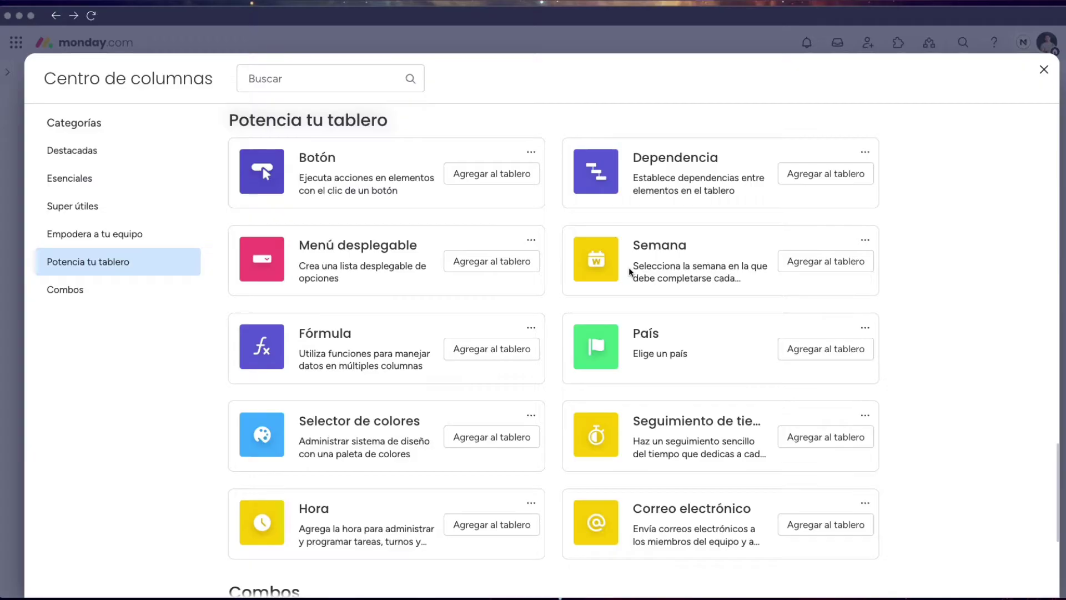
{"action": "left_click", "coordinate": [1043, 69]}
{"action": "left_click", "coordinate": [1044, 71]}
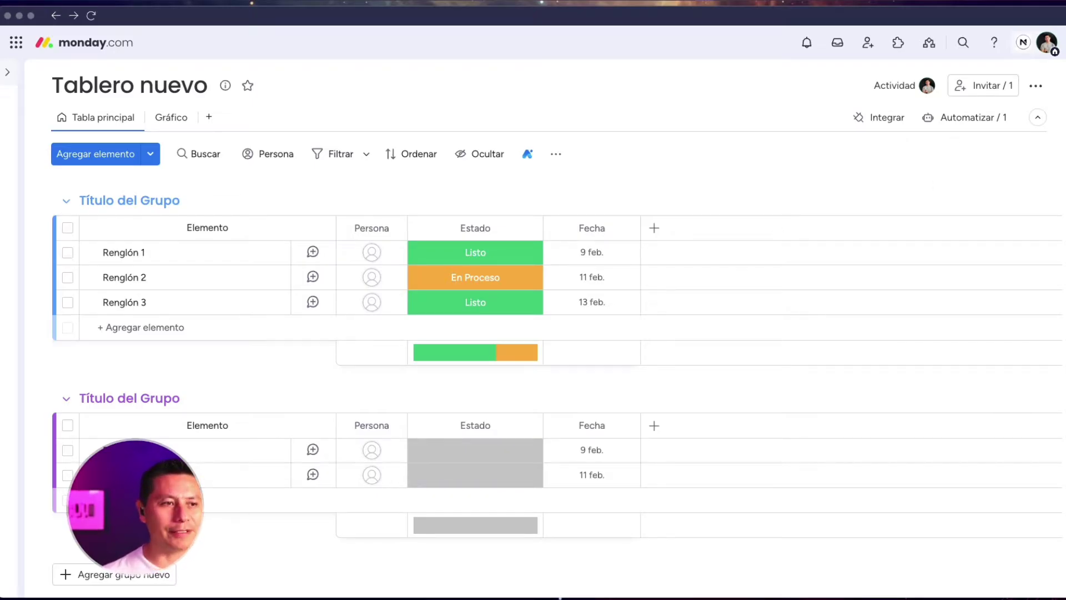
Expand the sidebar and add a new row named nuevo
{"action": "left_click", "coordinate": [7, 72]}
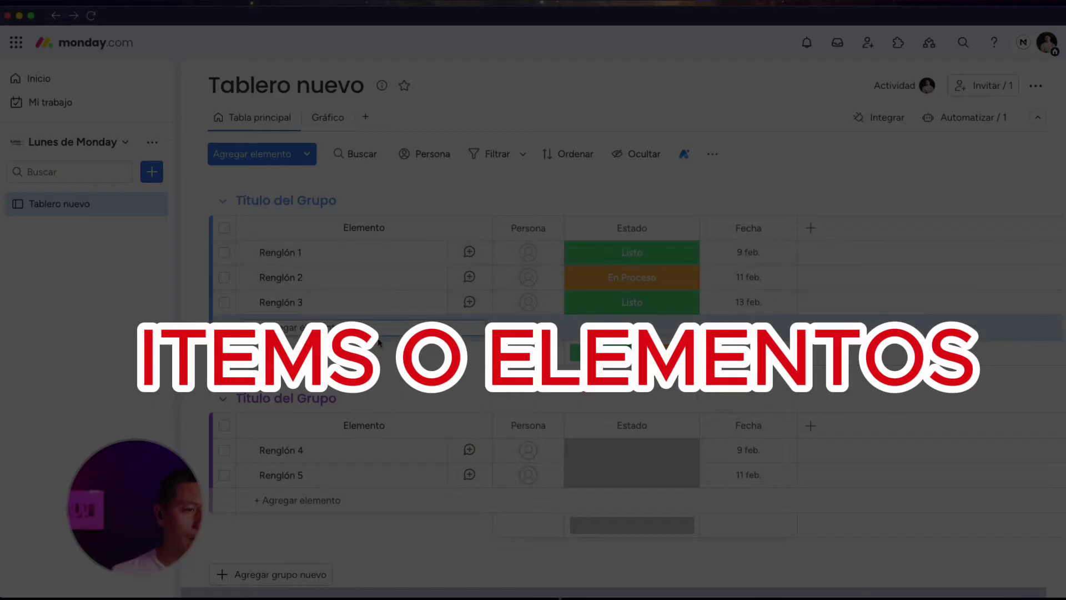
{"action": "type", "text": "nuevo"}
{"action": "key", "text": "Return"}
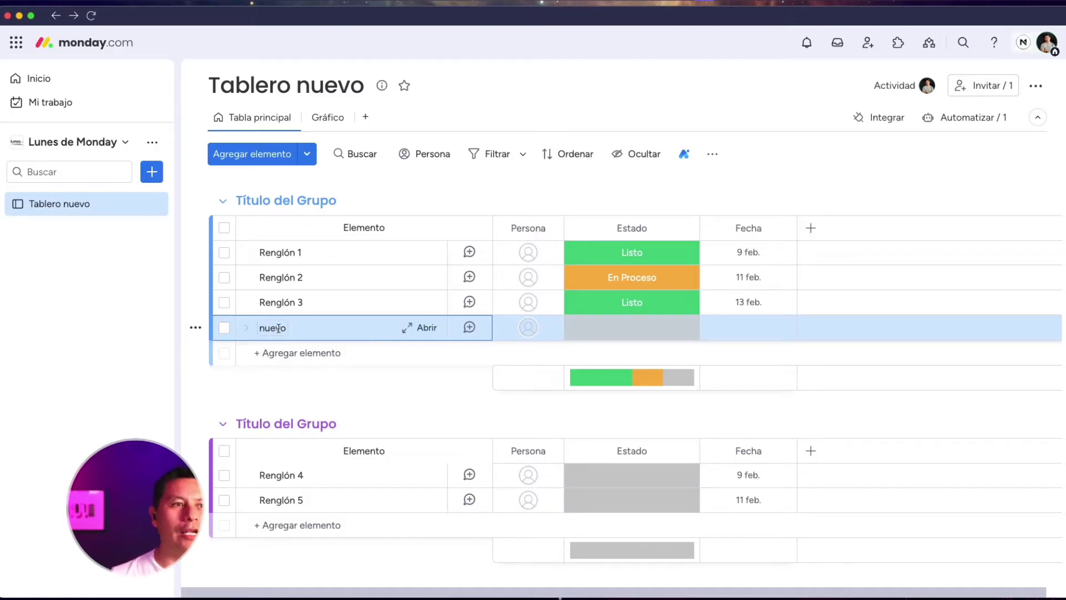
Rename the board to Lista de clientes and the first rows to Cliente 1 and Cliente 2
{"action": "left_click", "coordinate": [385, 90]}
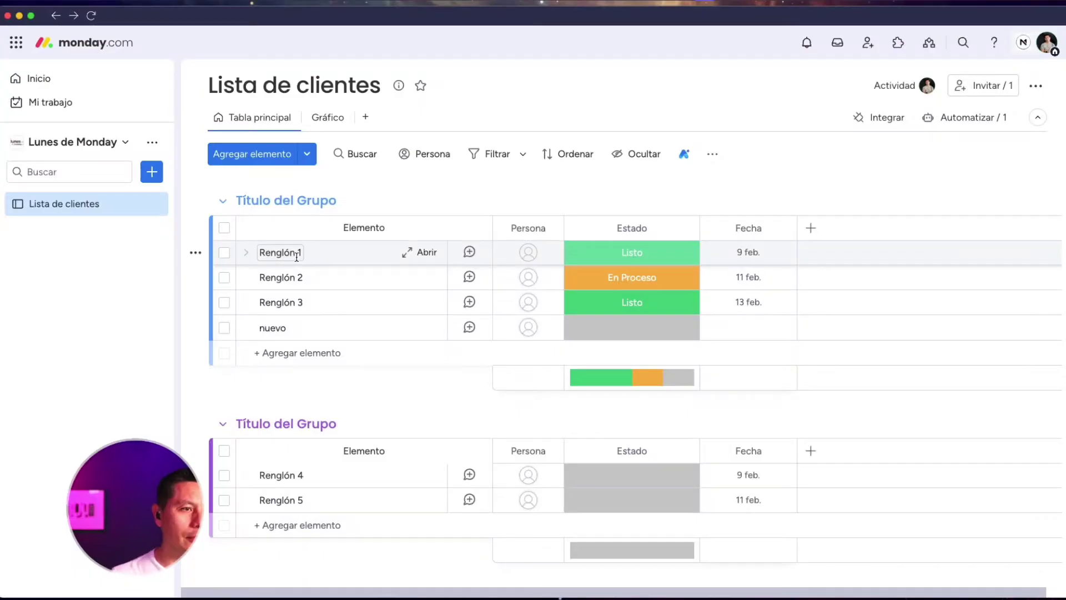
{"action": "left_click", "coordinate": [296, 256]}
{"action": "left_click_drag", "start_coordinate": [315, 253], "coordinate": [258, 252]}
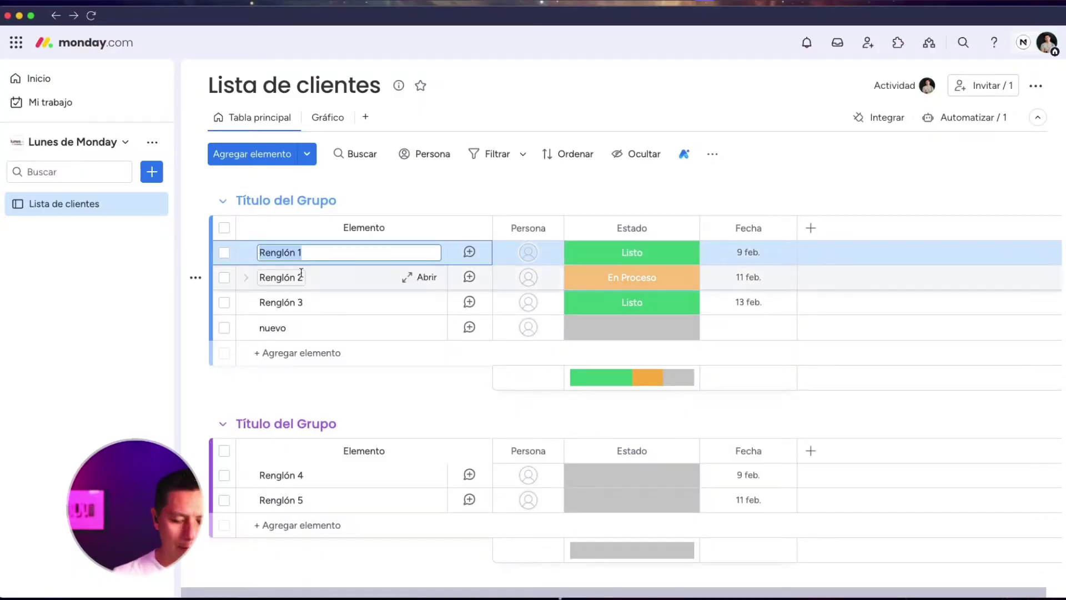
{"action": "type", "text": "Cliente 1"}
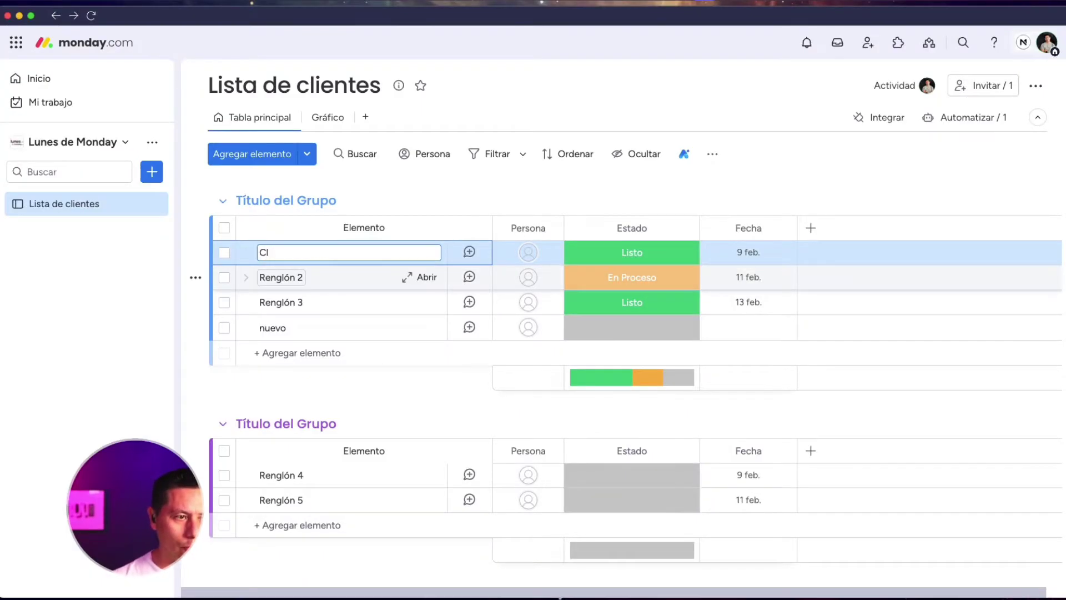
{"action": "left_click", "coordinate": [301, 277]}
{"action": "left_click_drag", "start_coordinate": [298, 277], "coordinate": [257, 274]}
{"action": "type", "text": "Cliente"}
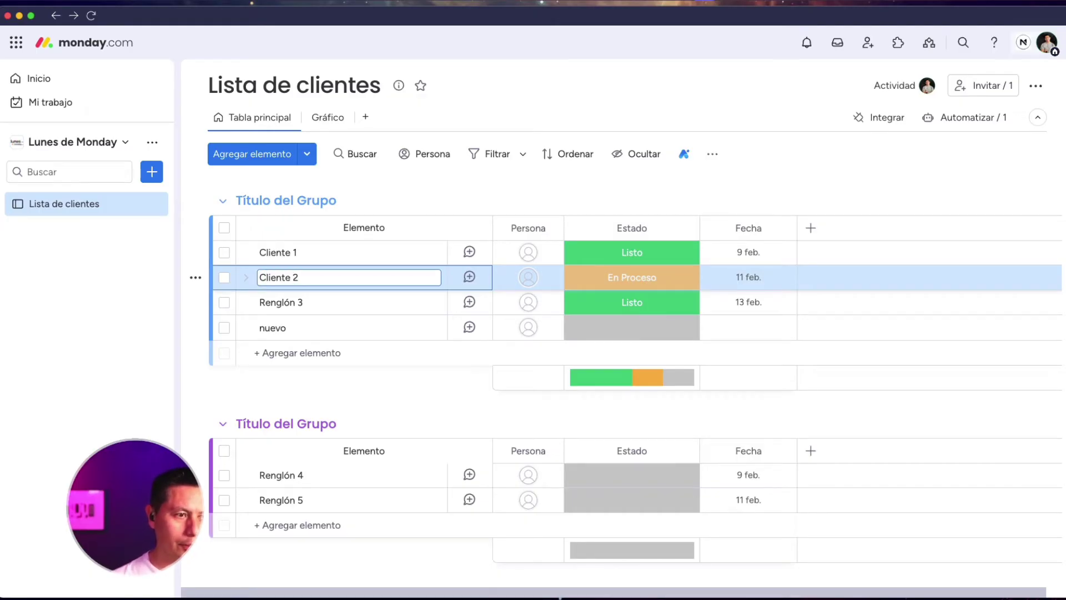
{"action": "left_click", "coordinate": [271, 305]}
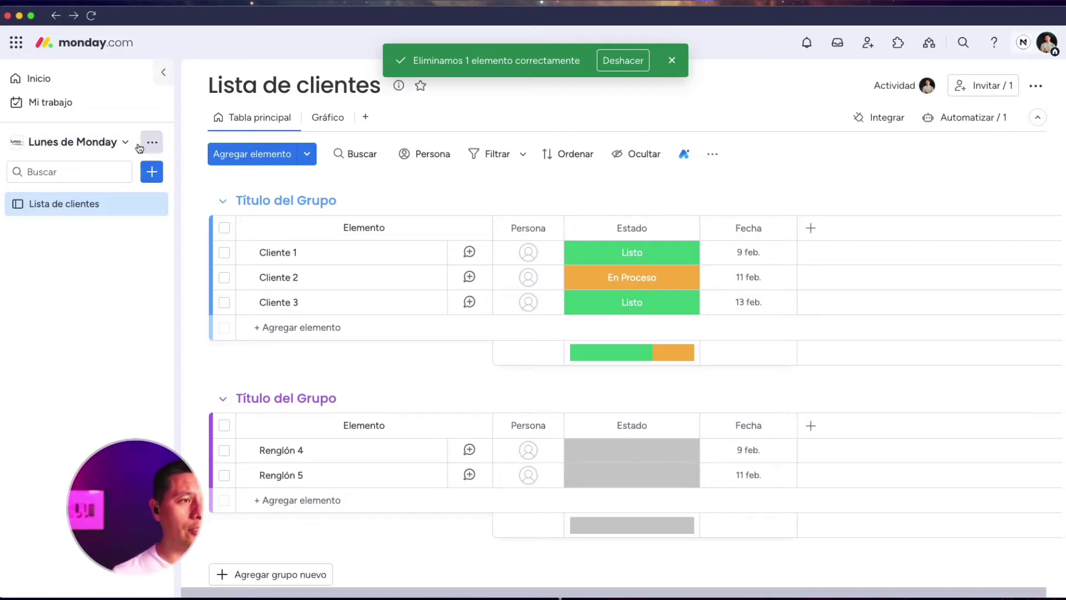
Switch to the AURAL podcast workspace from the workspace list
{"action": "left_click", "coordinate": [114, 142]}
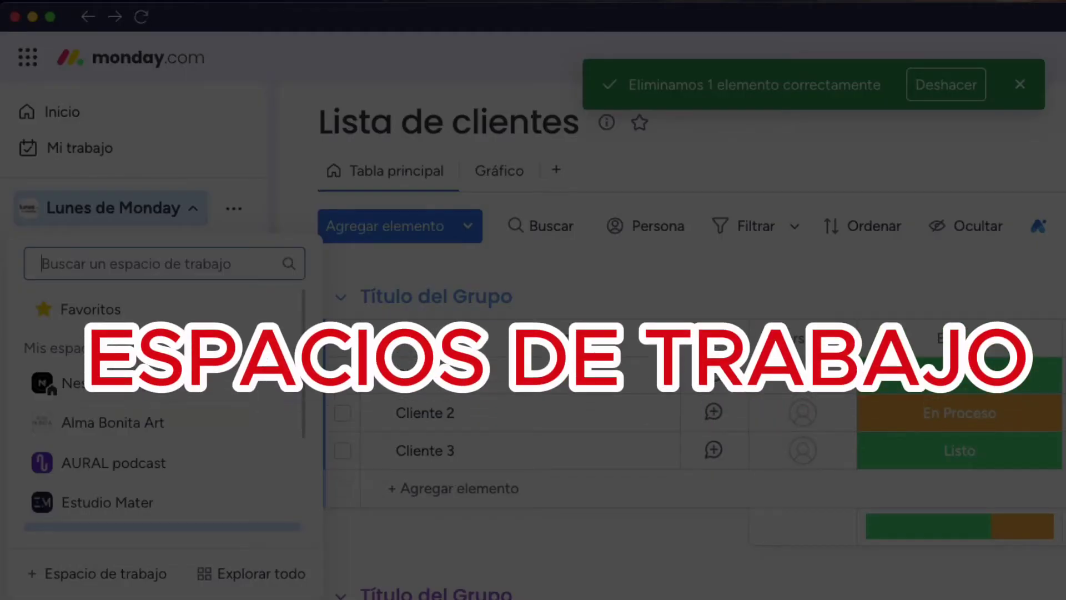
{"action": "scroll", "coordinate": [148, 405], "scroll_direction": "down", "scroll_amount": 5}
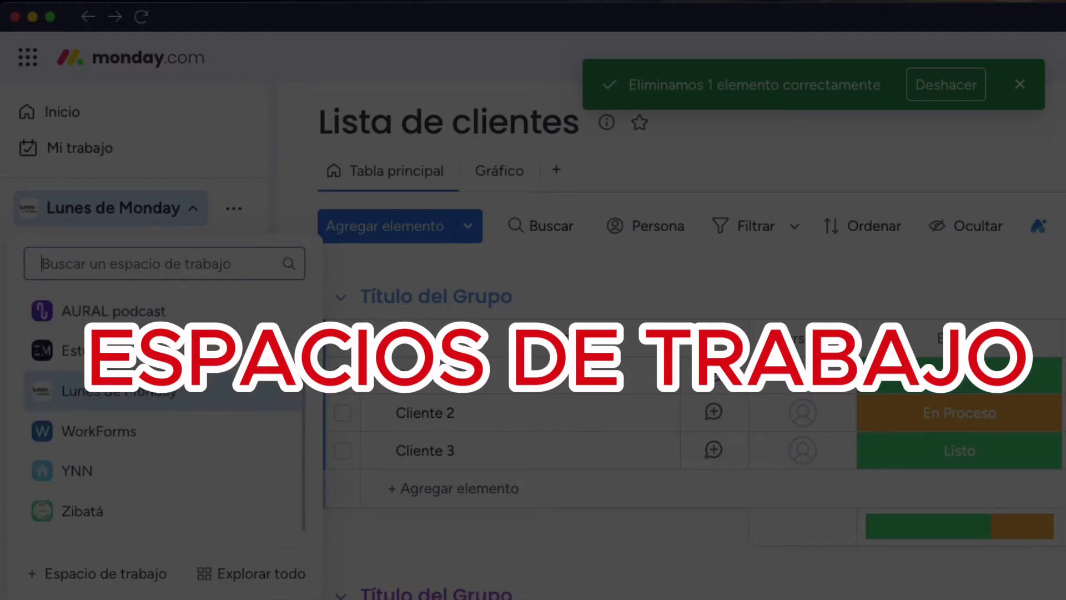
{"action": "scroll", "coordinate": [156, 384], "scroll_direction": "up", "scroll_amount": 5}
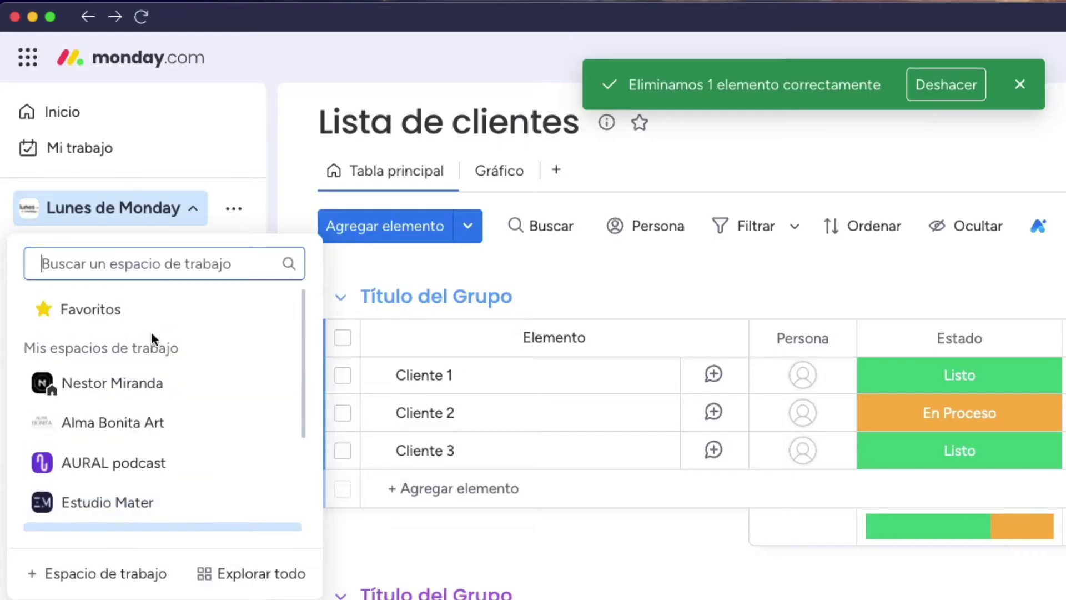
{"action": "scroll", "coordinate": [133, 341], "scroll_direction": "down", "scroll_amount": 1}
{"action": "scroll", "coordinate": [128, 345], "scroll_direction": "down", "scroll_amount": 2}
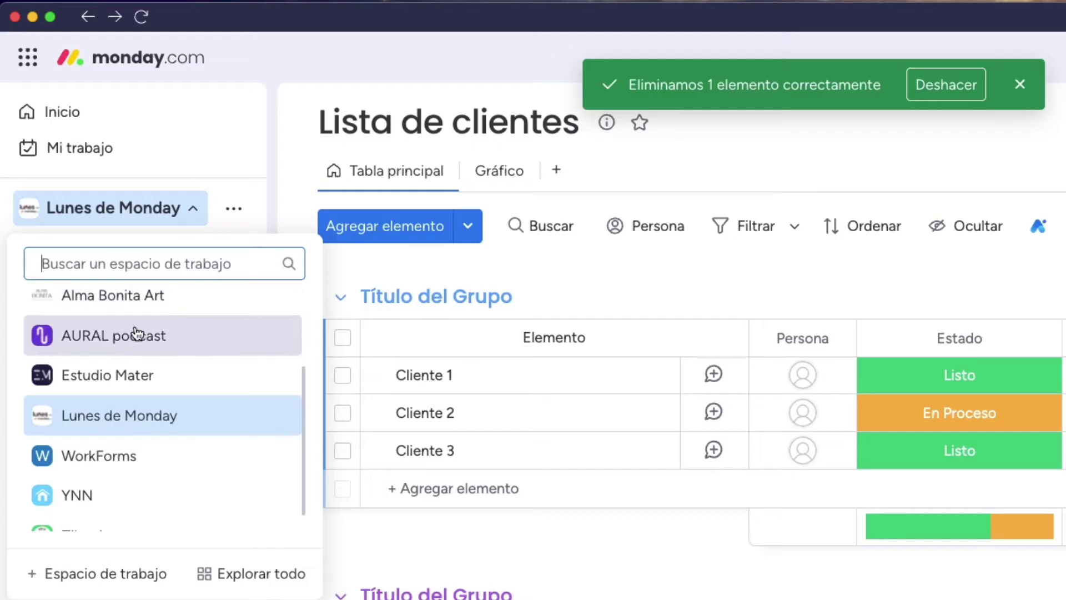
{"action": "left_click", "coordinate": [135, 337]}
Visit the consultant's own workspace, then return to Lunes de Monday
{"action": "left_click", "coordinate": [111, 207]}
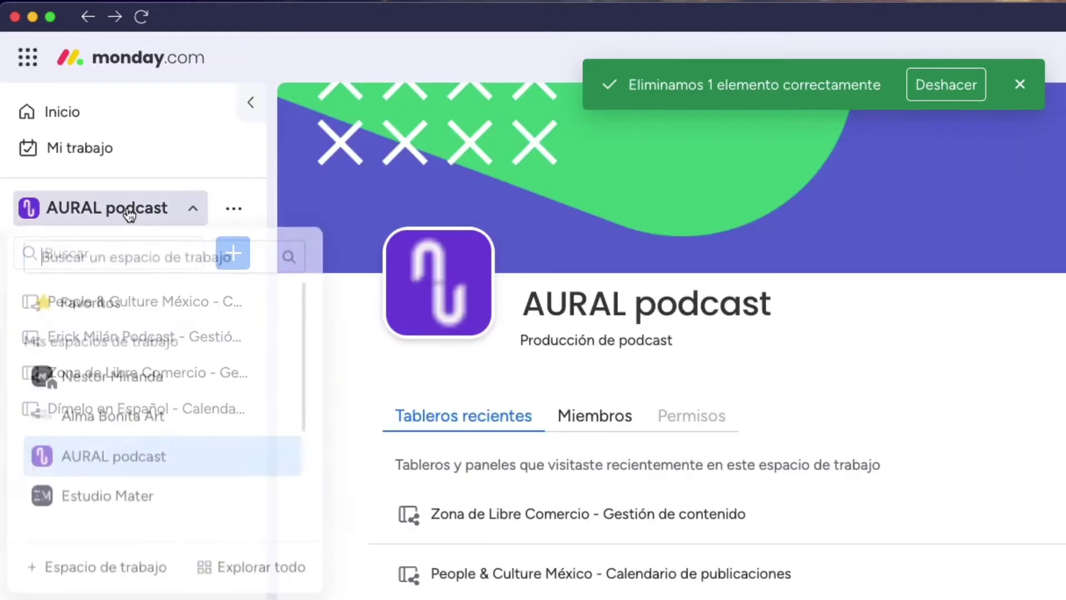
{"action": "left_click", "coordinate": [106, 374]}
{"action": "scroll", "coordinate": [142, 445], "scroll_direction": "down", "scroll_amount": 10}
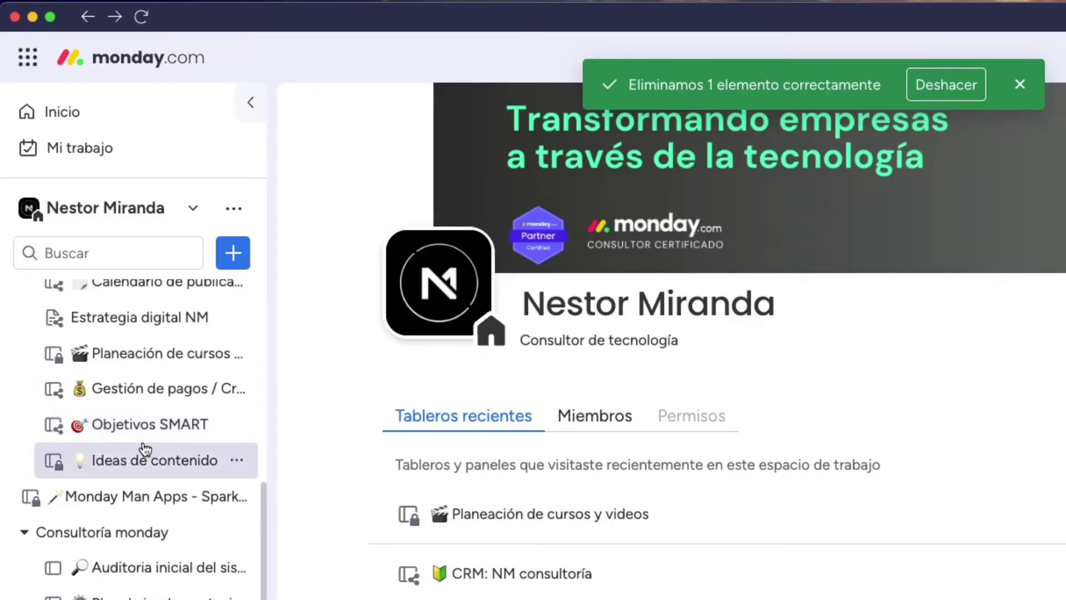
{"action": "left_click", "coordinate": [135, 221]}
{"action": "scroll", "coordinate": [133, 321], "scroll_direction": "down", "scroll_amount": 3}
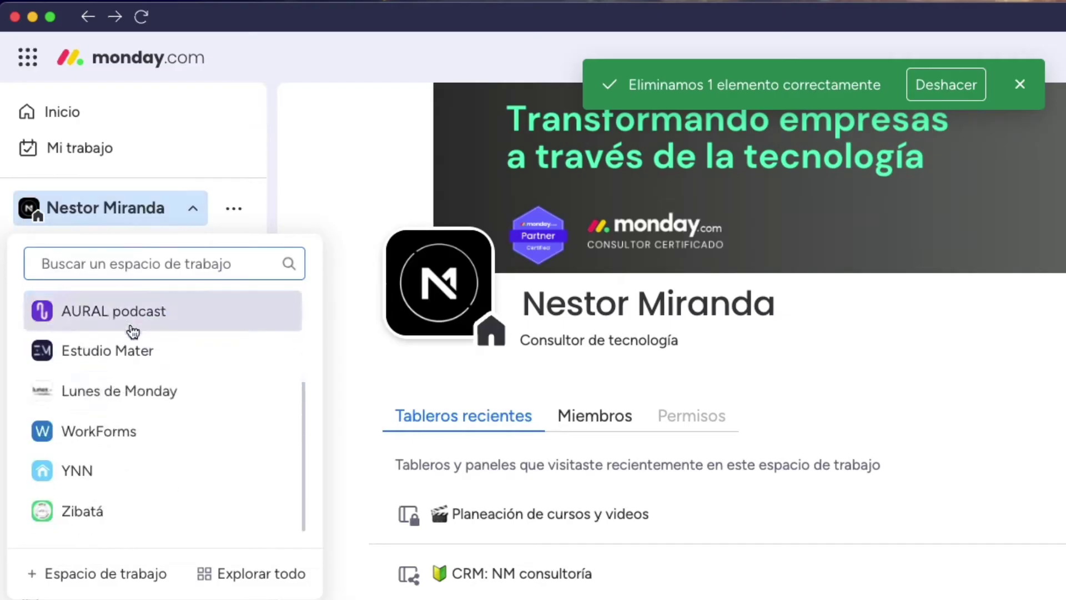
{"action": "left_click", "coordinate": [131, 390]}
{"action": "left_click", "coordinate": [150, 213]}
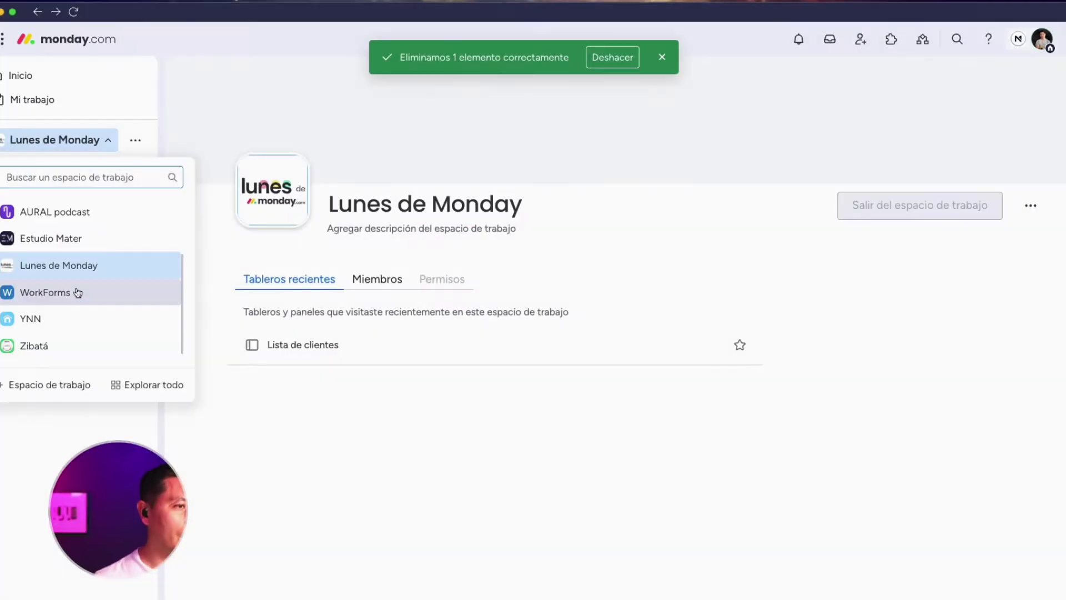
{"action": "left_click", "coordinate": [122, 399]}
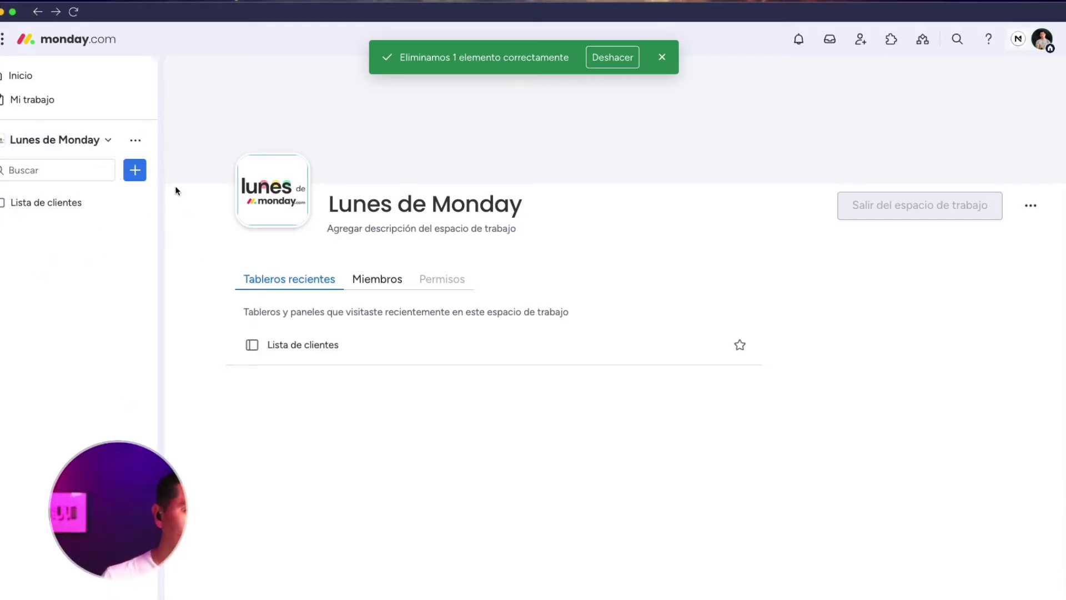
Create a new board named Tablero nuevo 2
{"action": "left_click", "coordinate": [66, 204]}
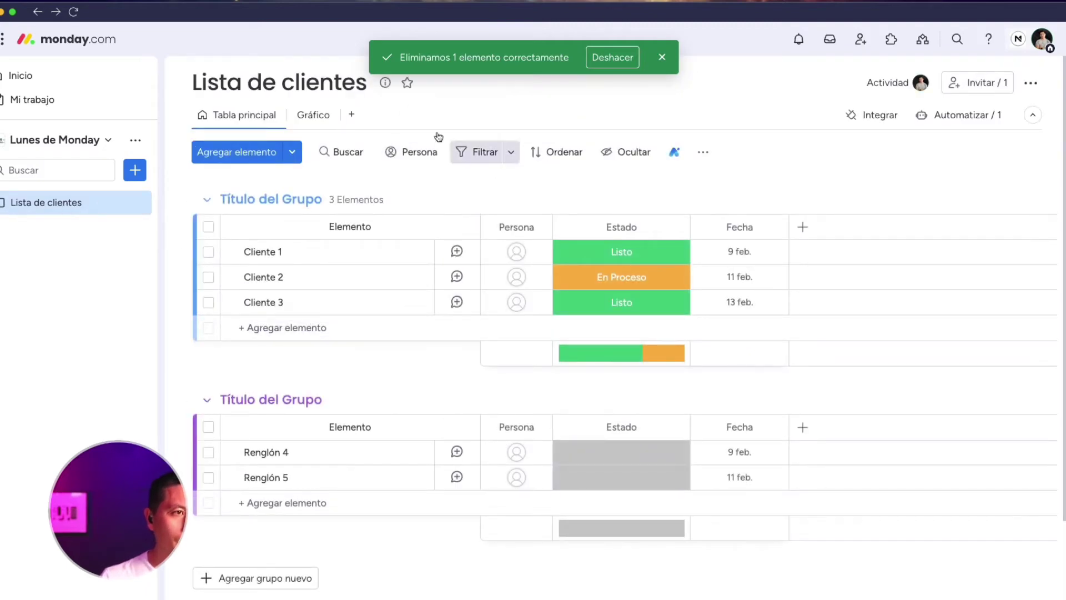
{"action": "left_click", "coordinate": [135, 170]}
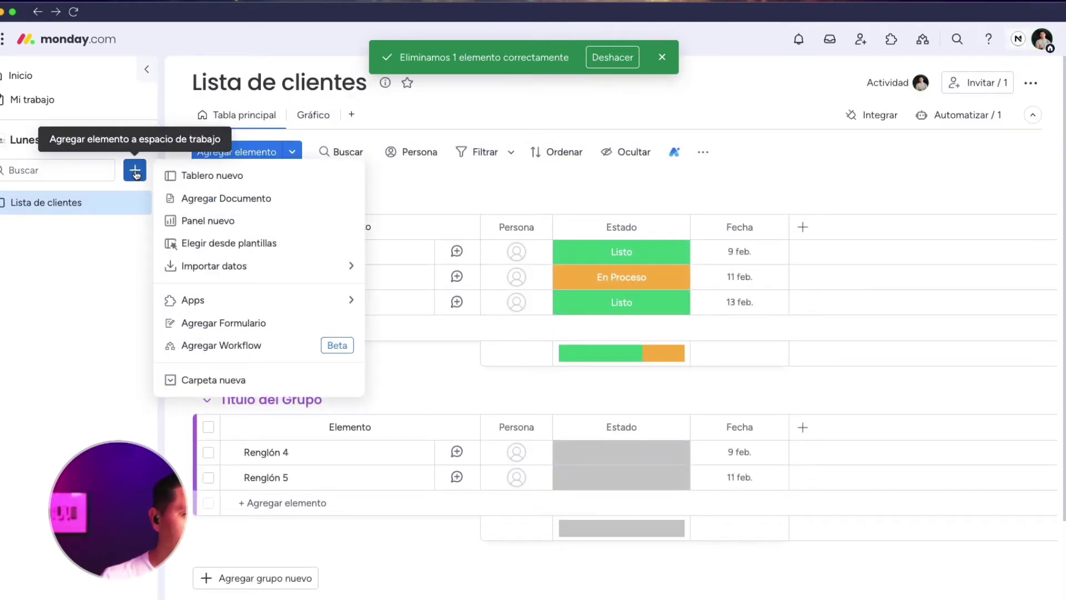
{"action": "left_click", "coordinate": [200, 173]}
{"action": "left_click", "coordinate": [512, 287]}
{"action": "type", "text": "2"}
{"action": "key", "text": "Return"}
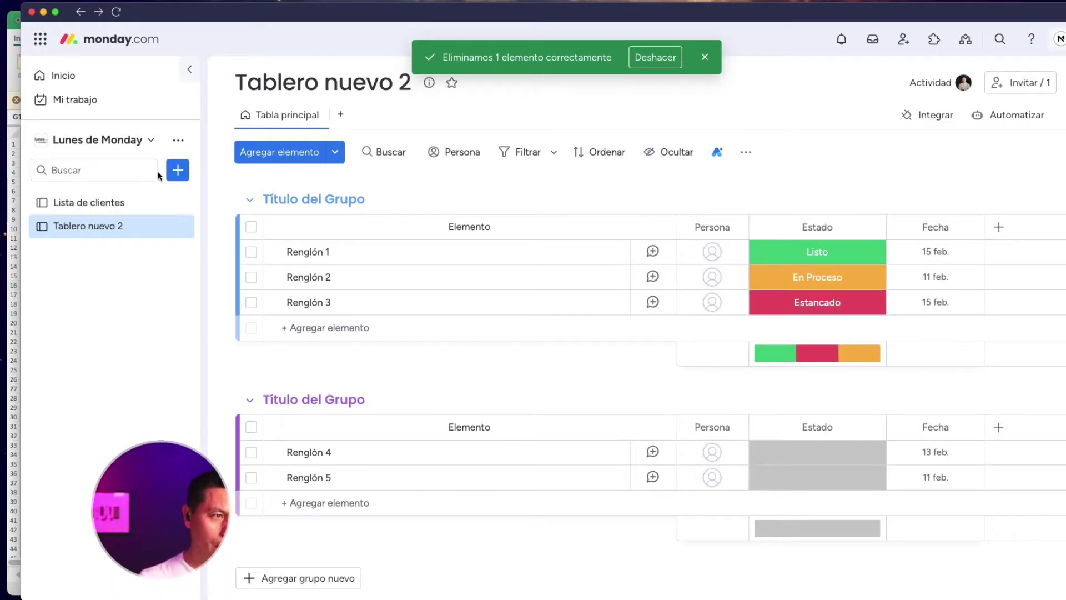
Create a board named Lista de proveedores and check each board in the sidebar
{"action": "left_click", "coordinate": [177, 170]}
{"action": "left_click", "coordinate": [232, 176]}
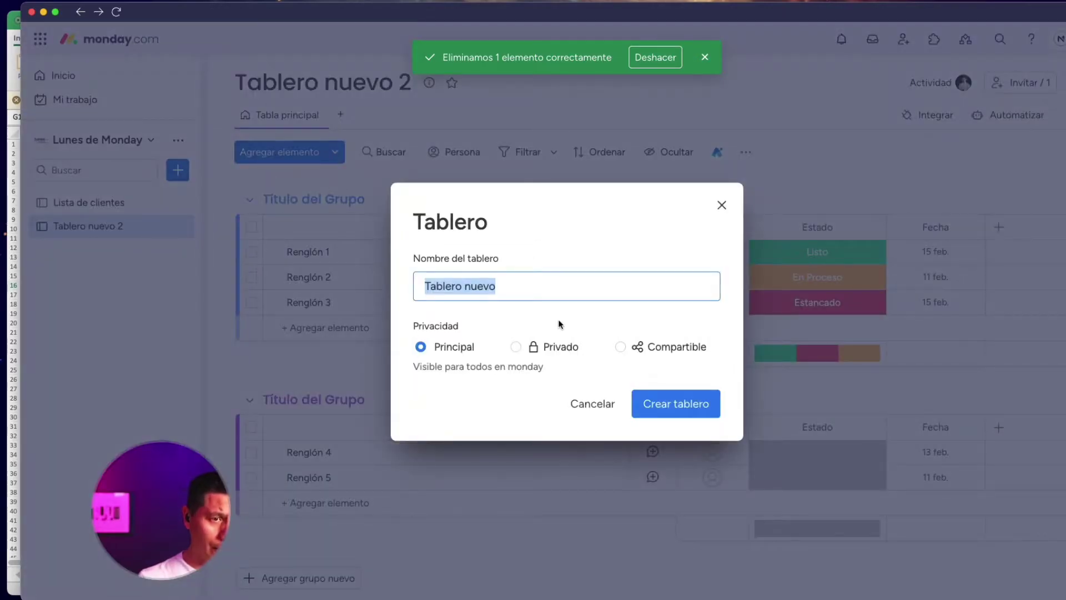
{"action": "type", "text": "Lista de prov"}
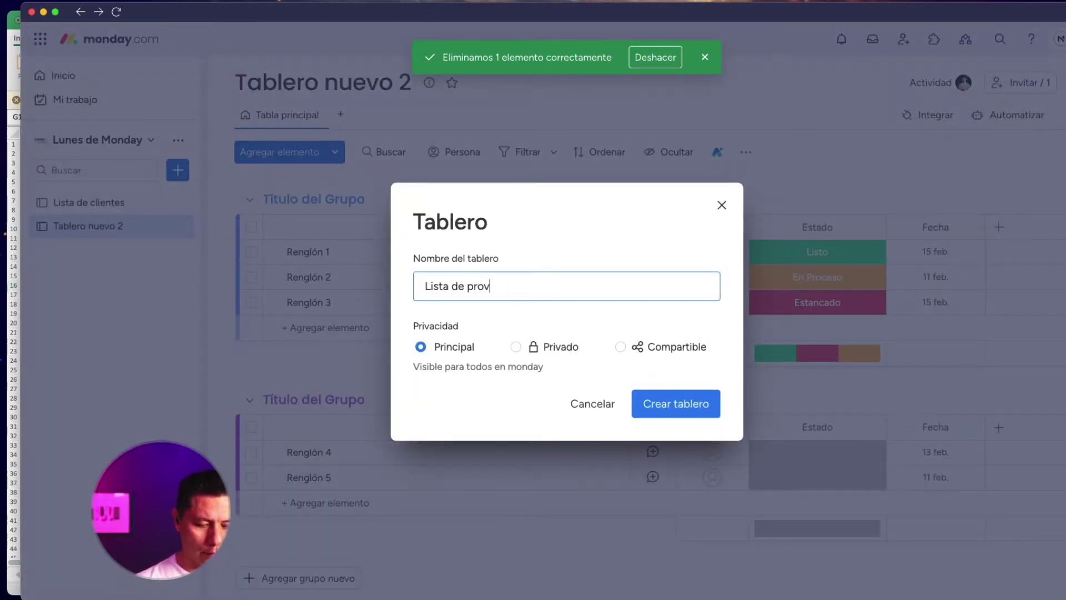
{"action": "type", "text": "eedores"}
{"action": "key", "text": "Return"}
{"action": "left_click", "coordinate": [145, 208]}
{"action": "left_click", "coordinate": [142, 226]}
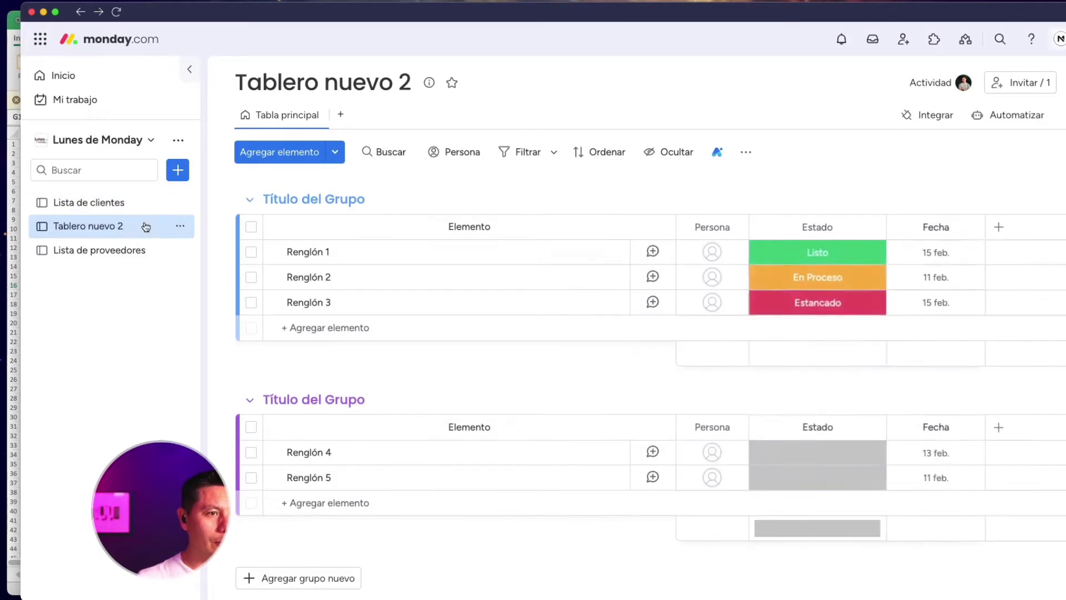
{"action": "left_click", "coordinate": [142, 247]}
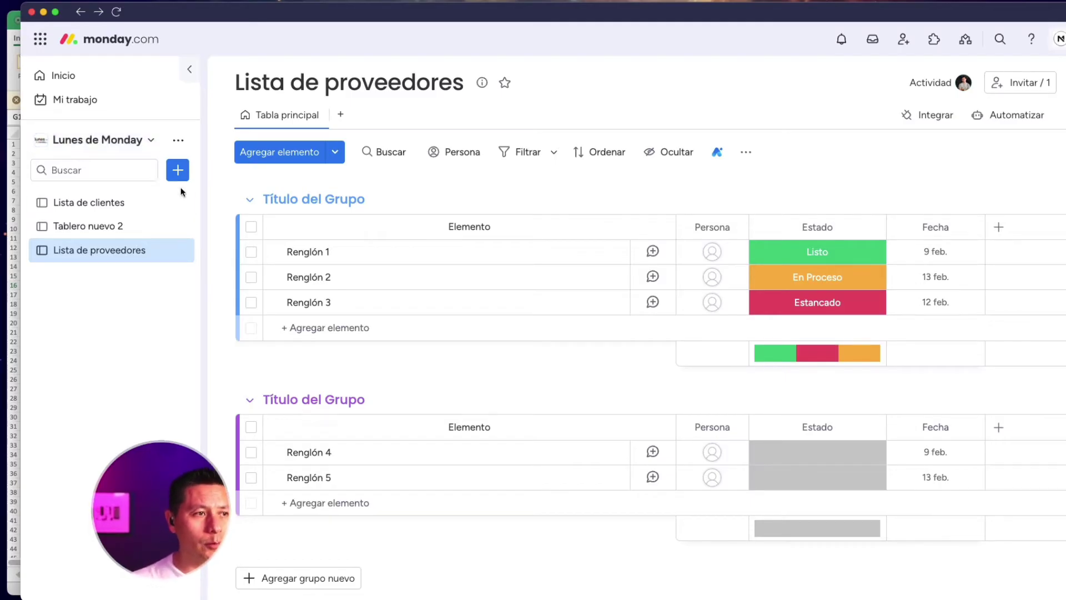
Create a new folder named Cliente 1
{"action": "left_click", "coordinate": [177, 172]}
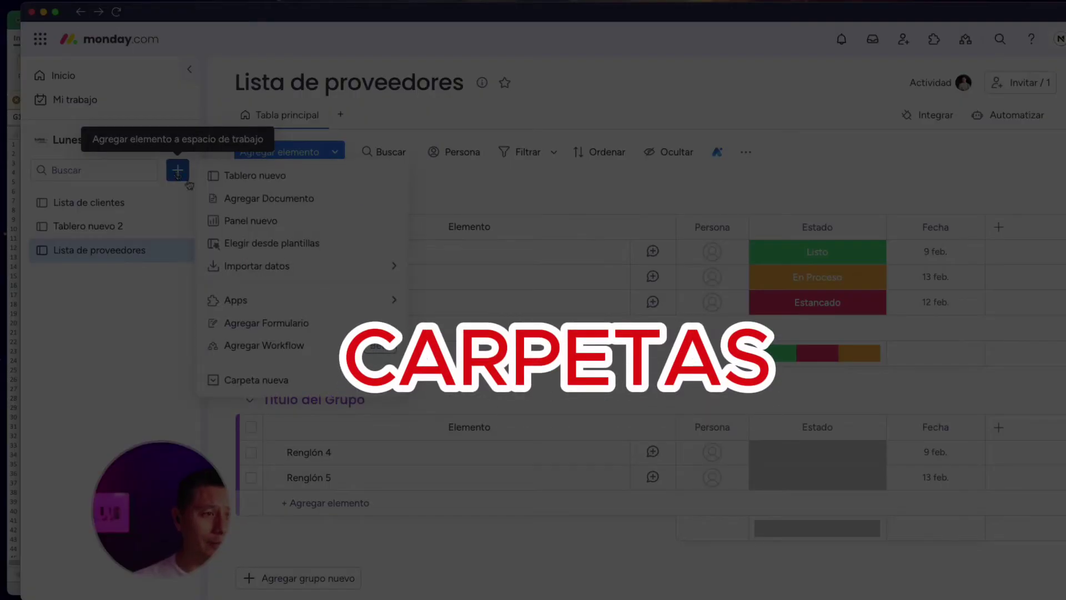
{"action": "left_click", "coordinate": [295, 378]}
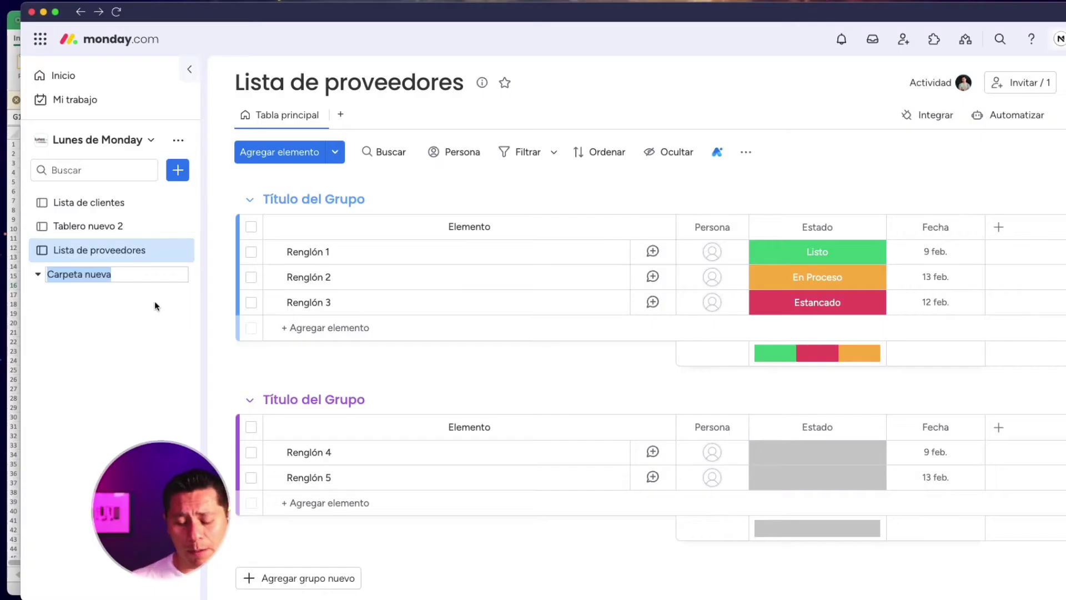
{"action": "type", "text": "P"}
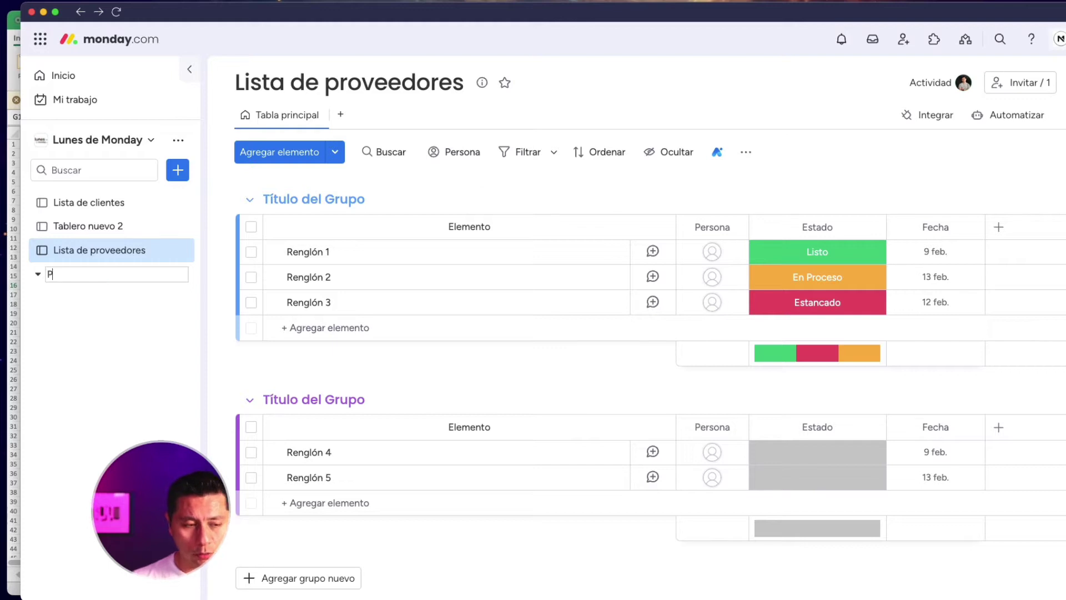
{"action": "type", "text": "rient"}
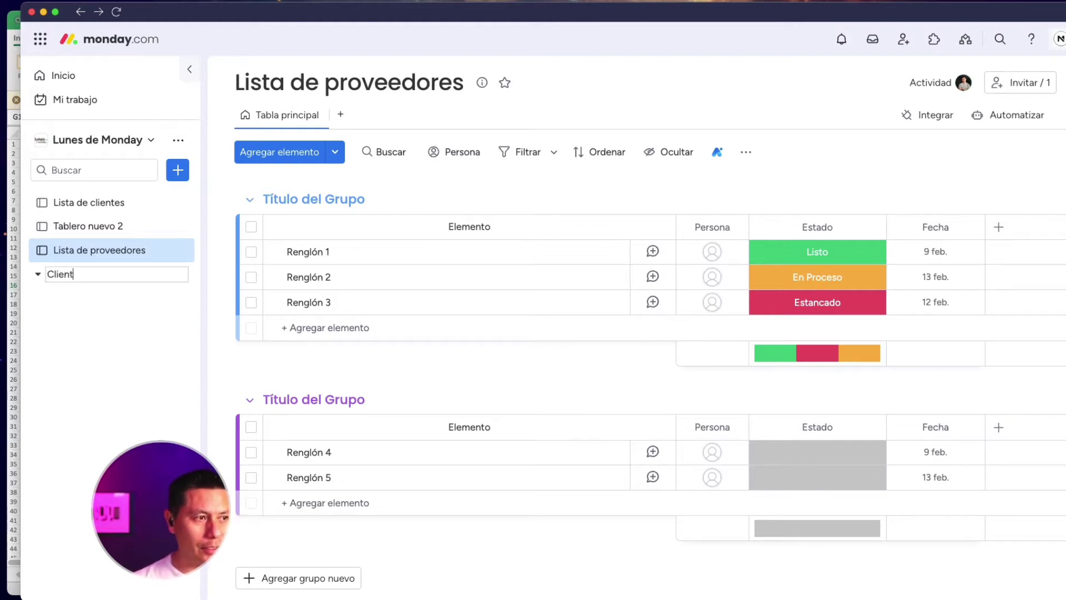
{"action": "type", "text": "e 1"}
{"action": "key", "text": "Return"}
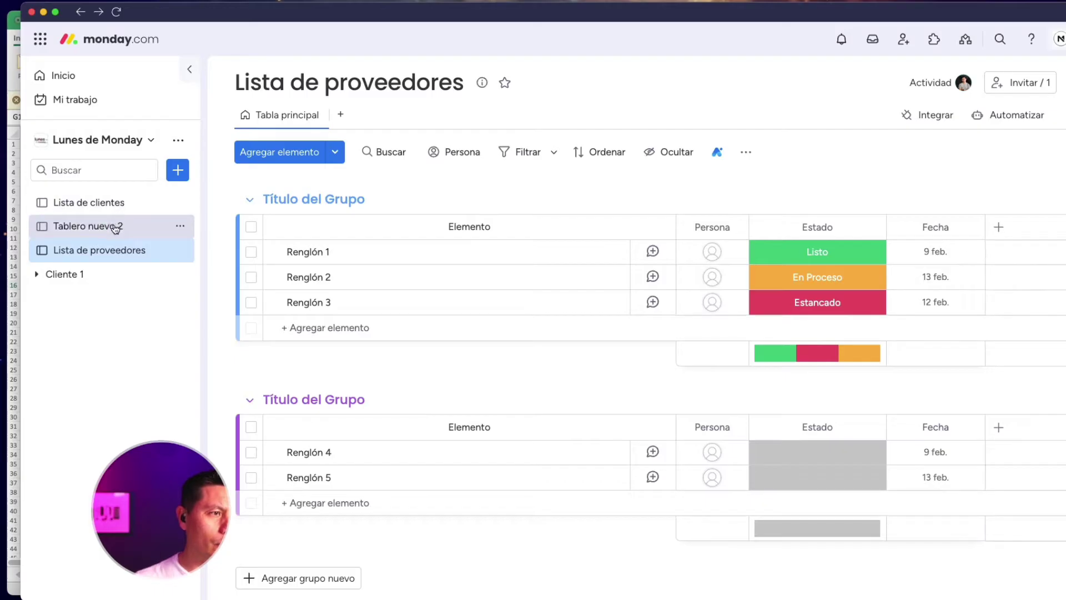
Move Tablero nuevo 2 into the Cliente 1 folder and rename it Proyecto cliente 1
{"action": "left_click_drag", "start_coordinate": [115, 228], "coordinate": [89, 274]}
{"action": "left_click", "coordinate": [105, 274]}
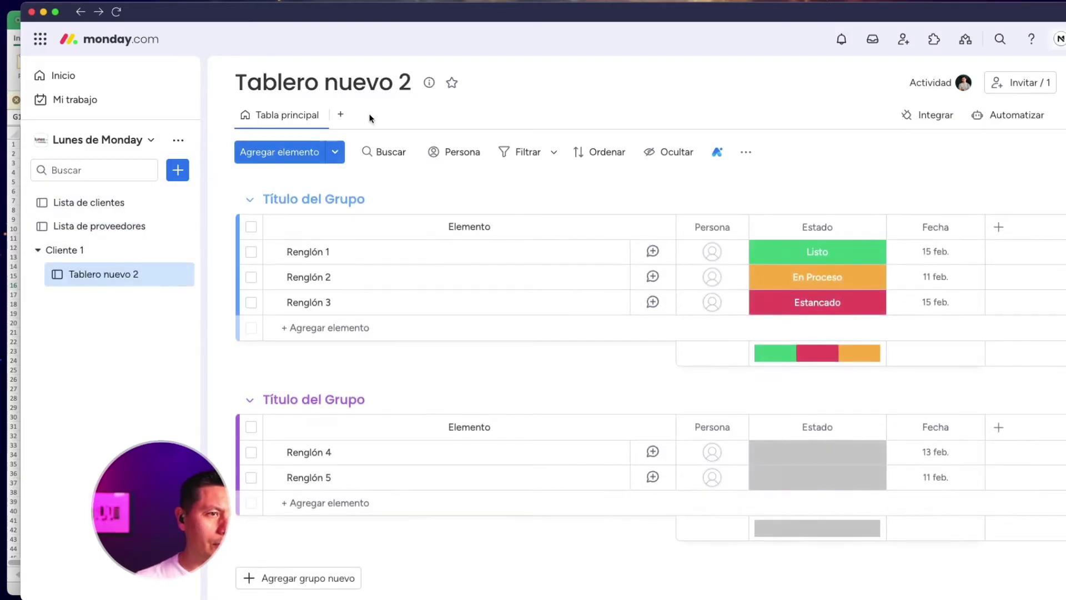
{"action": "left_click", "coordinate": [409, 83]}
{"action": "left_click_drag", "start_coordinate": [410, 83], "coordinate": [234, 76]}
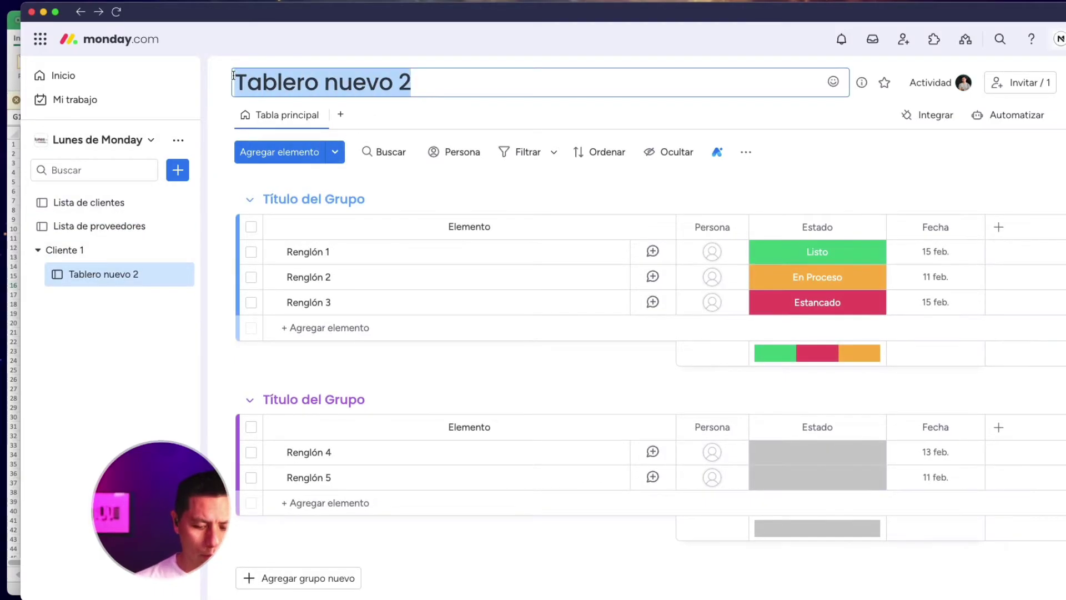
{"action": "type", "text": "Proyecto cliente 1"}
{"action": "key", "text": "Return"}
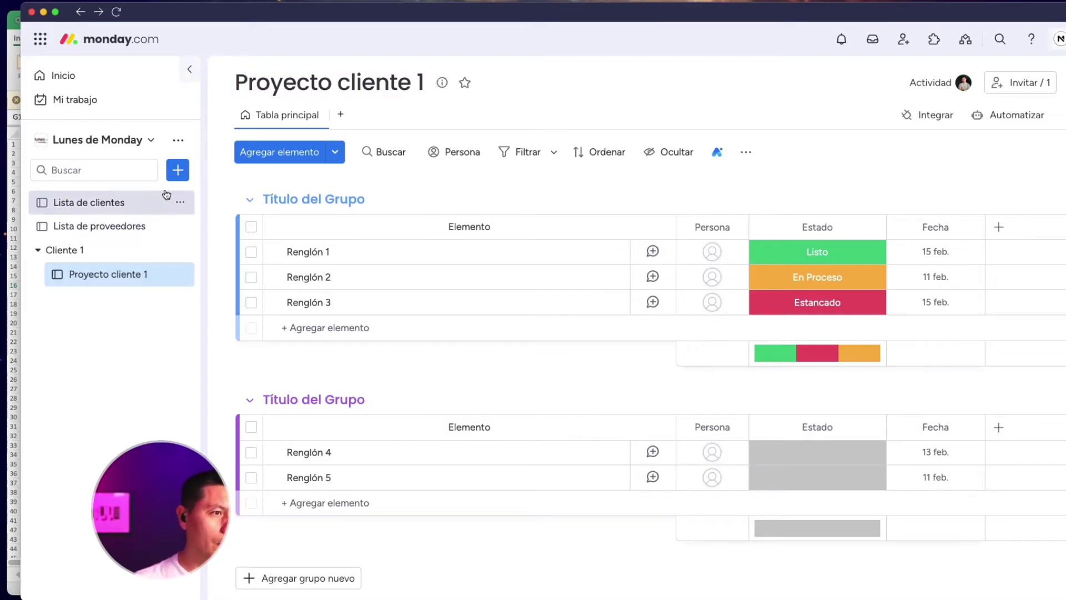
{"action": "left_click", "coordinate": [177, 170]}
Name the second new folder Cliente 2
{"action": "left_click", "coordinate": [219, 376]}
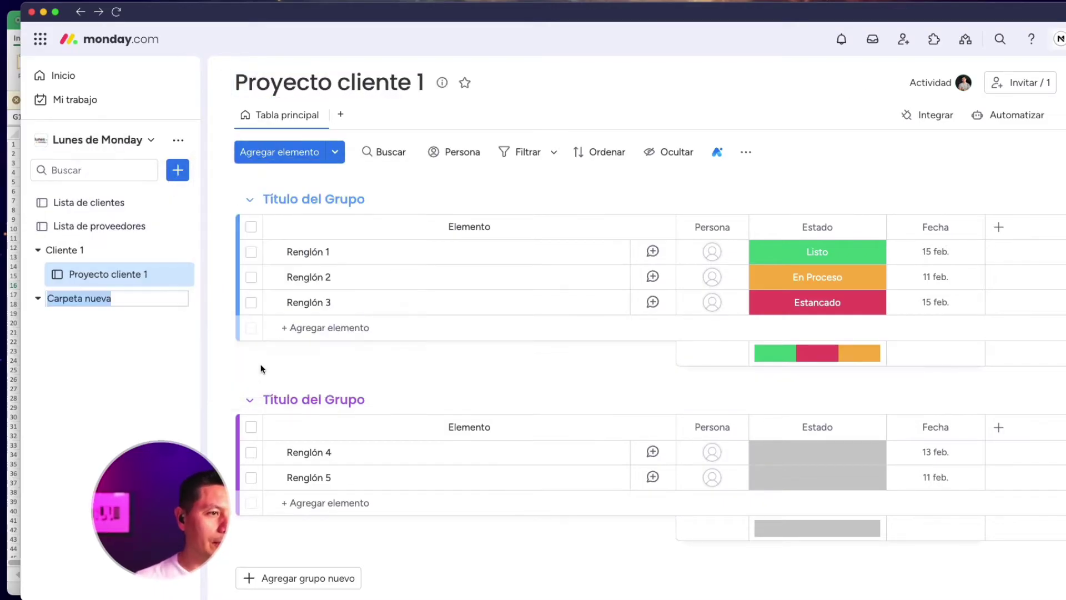
{"action": "type", "text": "Cliente 2"}
{"action": "key", "text": "Return"}
Create the Proyecto cliente 2 board and move it into the Cliente 2 folder
{"action": "left_click", "coordinate": [178, 170]}
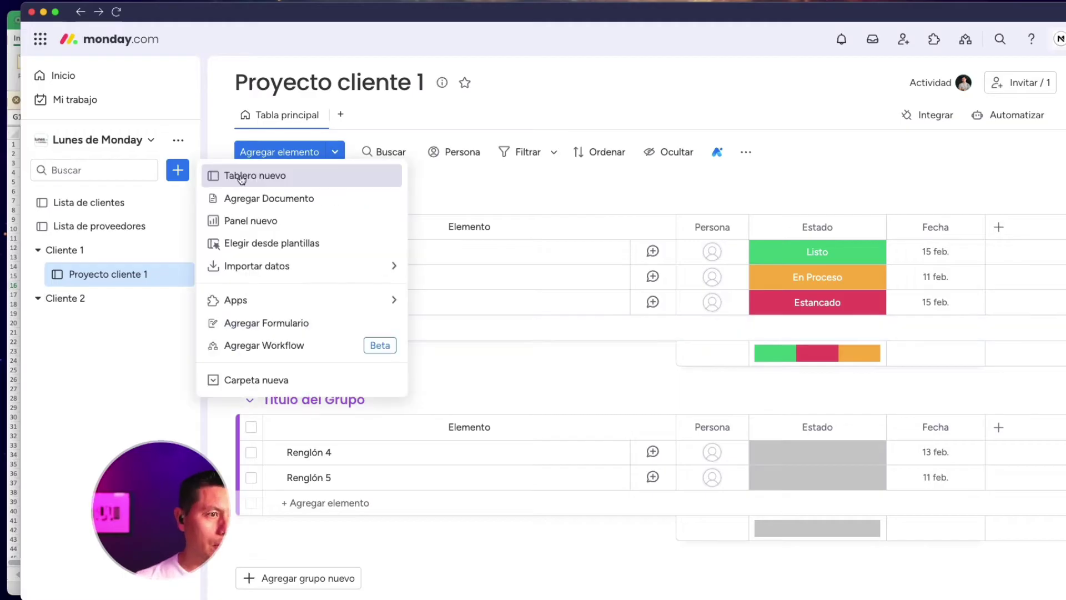
{"action": "left_click", "coordinate": [239, 173]}
{"action": "type", "text": "Pro"}
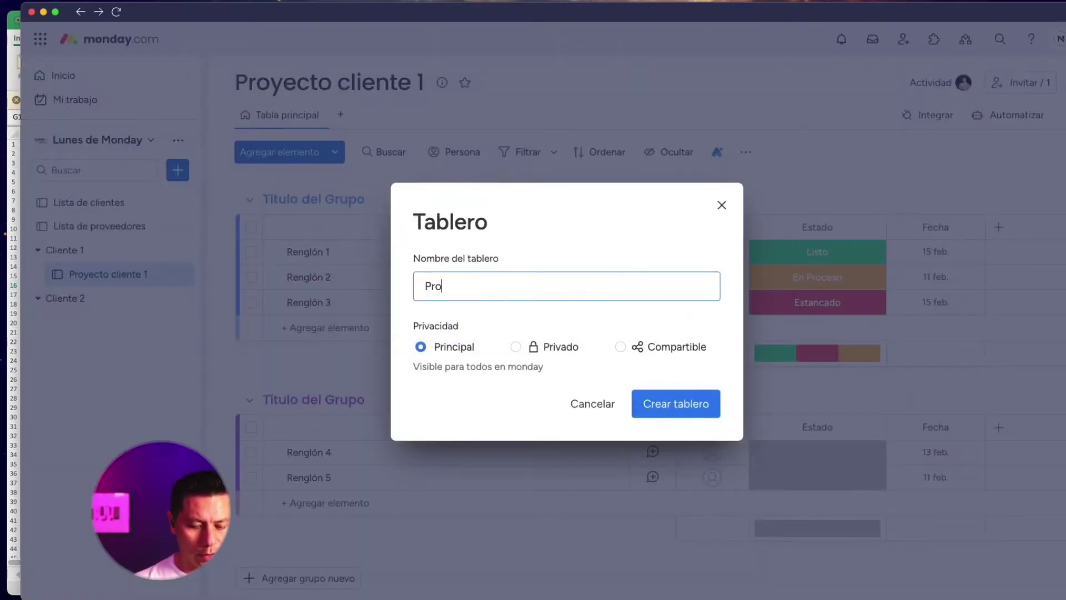
{"action": "type", "text": "yecto cliente 2"}
{"action": "key", "text": "Return"}
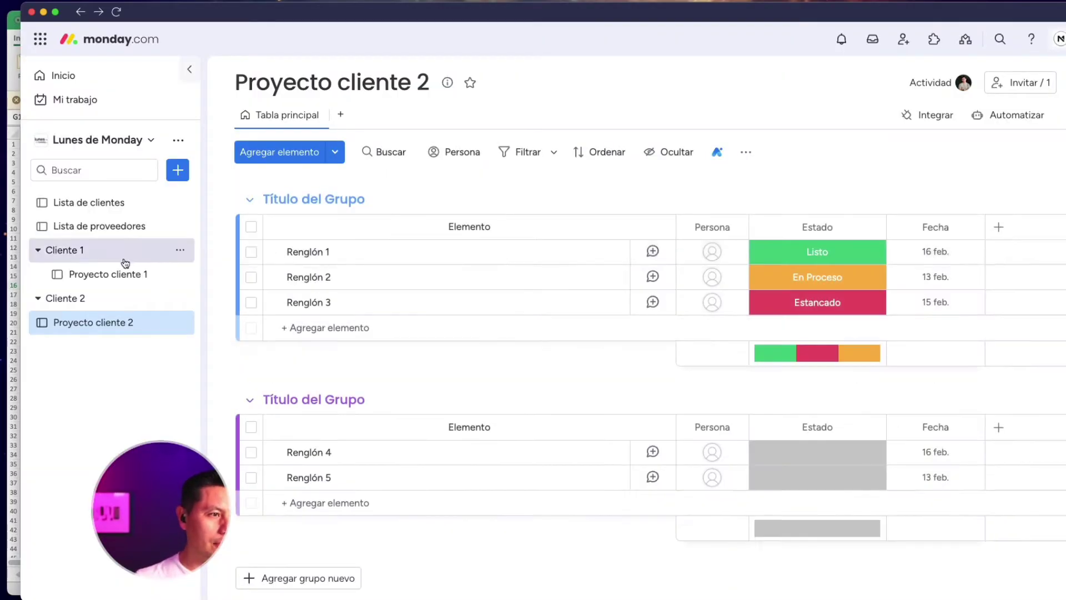
{"action": "left_click", "coordinate": [38, 250]}
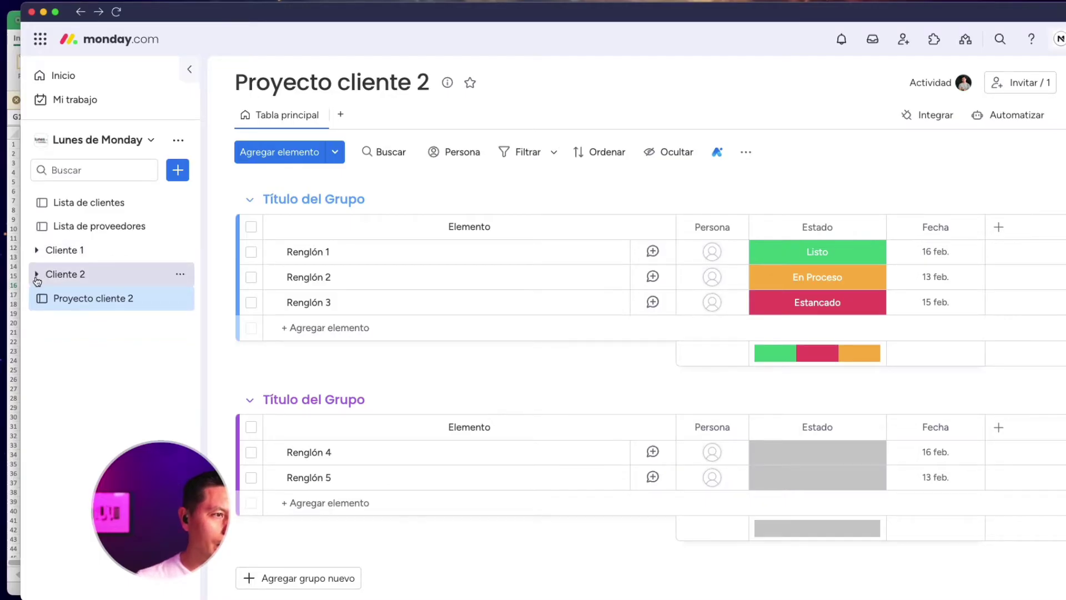
{"action": "left_click_drag", "start_coordinate": [79, 309], "coordinate": [100, 298]}
Return to monday.com, expand the Cliente 1 folder and open Proyecto cliente 1
{"action": "key", "text": "ctrl+Up"}
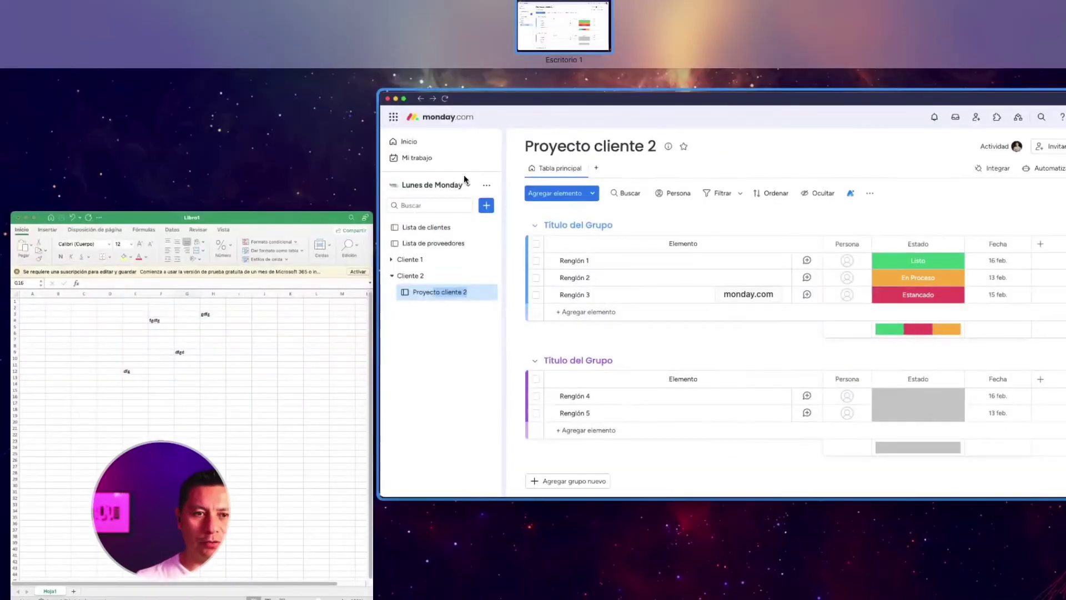
{"action": "left_click", "coordinate": [574, 247]}
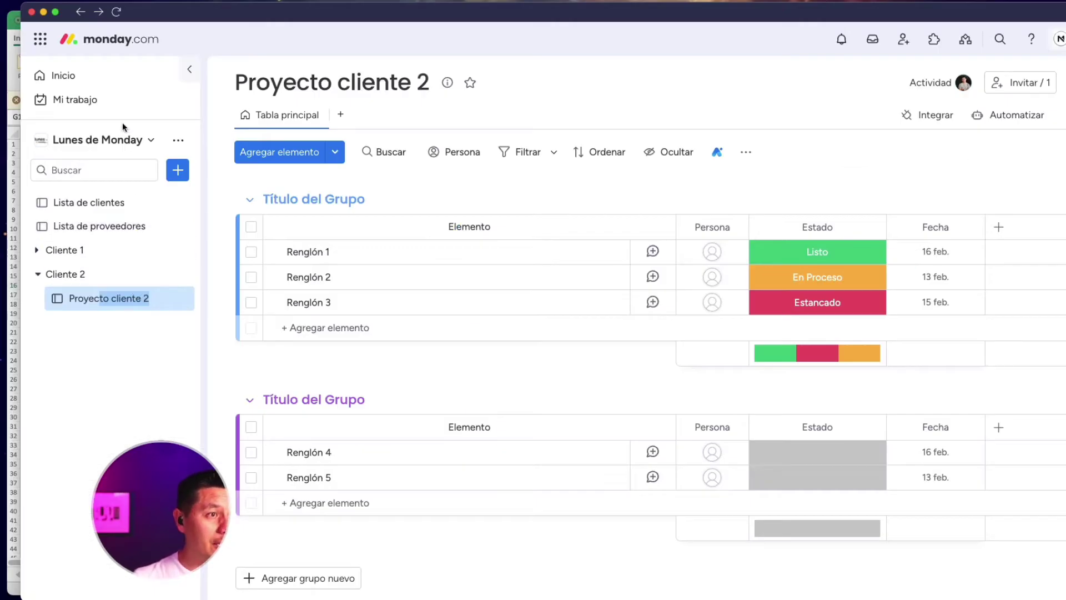
{"action": "left_click", "coordinate": [38, 251]}
{"action": "mouse_move", "coordinate": [98, 273]}
{"action": "left_mouse_down"}
{"action": "mouse_move", "coordinate": [72, 248]}
{"action": "mouse_move", "coordinate": [94, 266]}
{"action": "left_mouse_up"}
{"action": "left_click", "coordinate": [96, 272]}
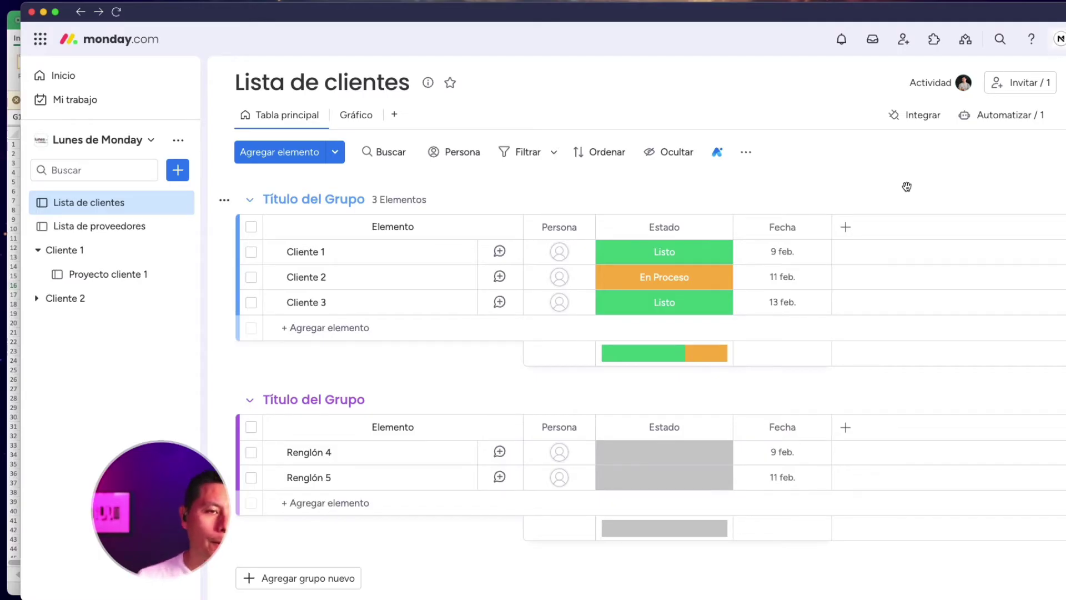
Add a Teléfono column found by searching 'tel' and select Cliente 1's phone cell
{"action": "left_click", "coordinate": [846, 227]}
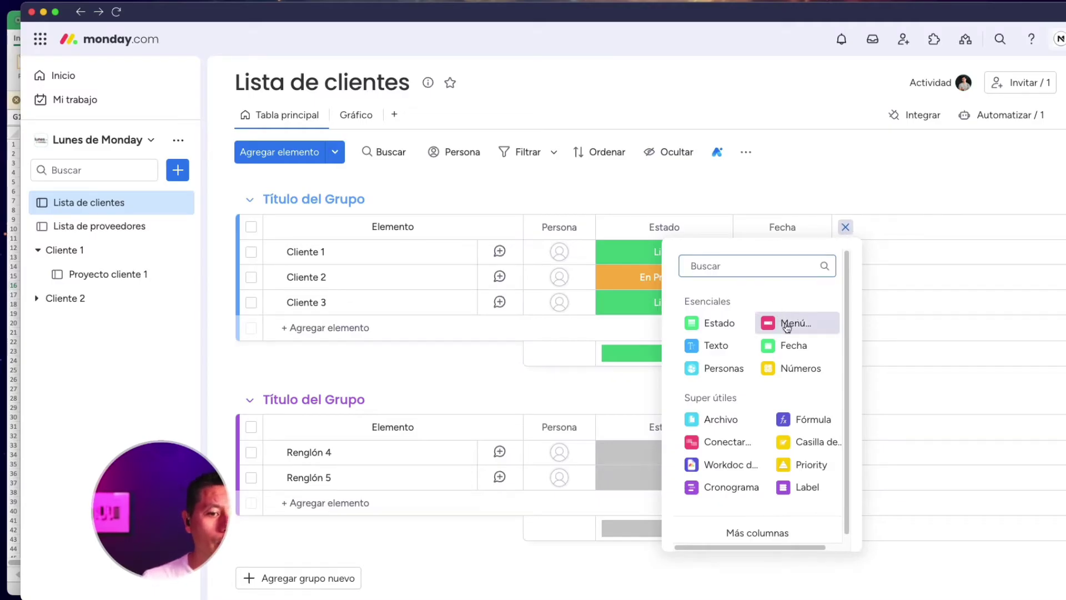
{"action": "type", "text": "tel"}
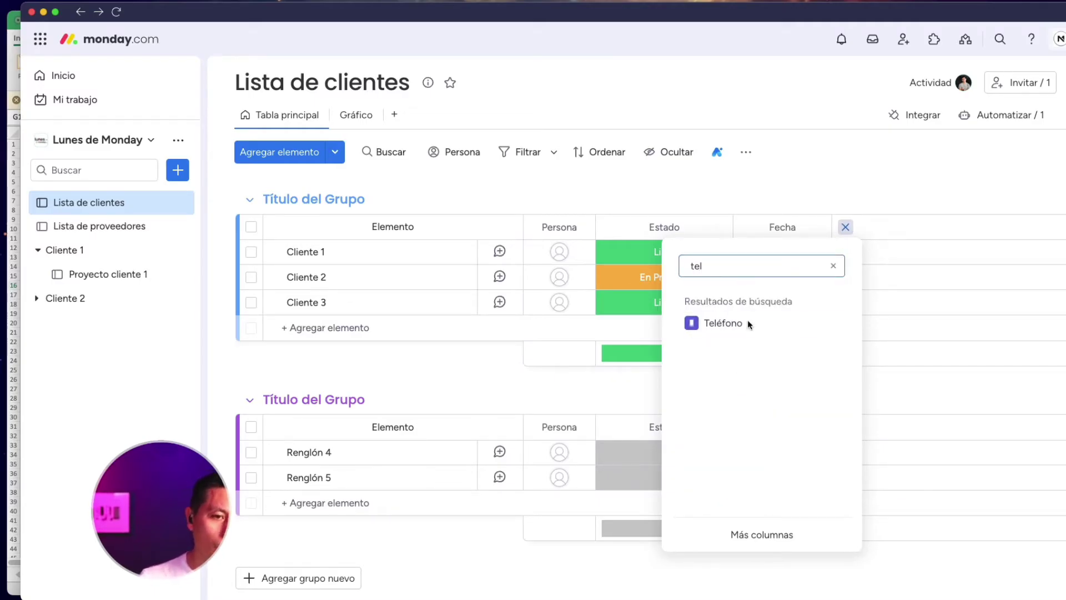
{"action": "left_click", "coordinate": [723, 322]}
{"action": "left_click", "coordinate": [899, 256]}
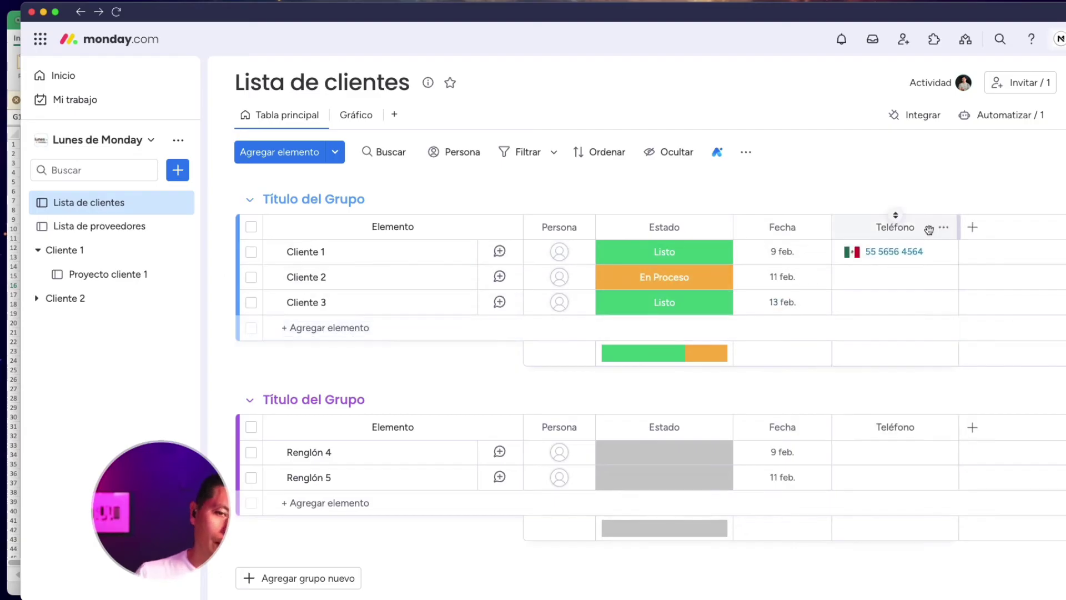
Add a Texto column and enter 34534766 for Cliente 1
{"action": "left_click", "coordinate": [966, 226]}
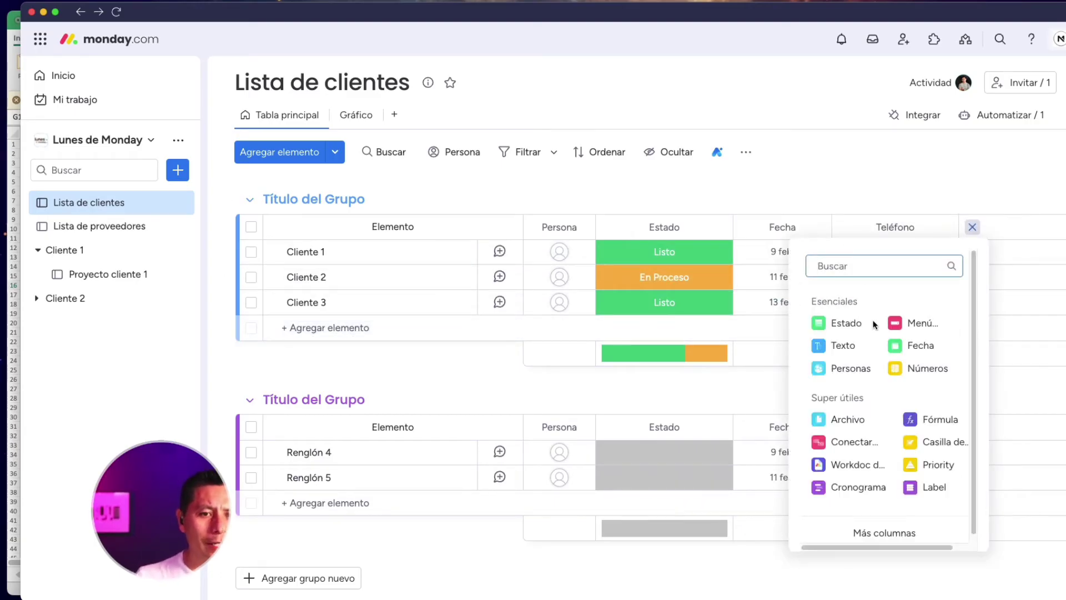
{"action": "left_click", "coordinate": [843, 345]}
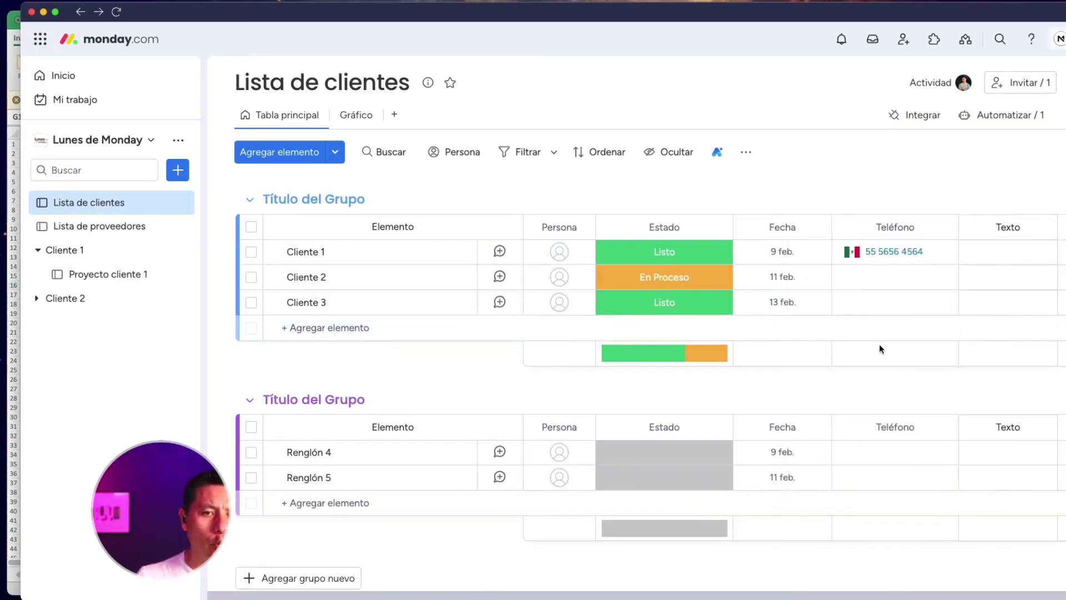
{"action": "left_click", "coordinate": [1012, 251]}
{"action": "type", "text": "34534766"}
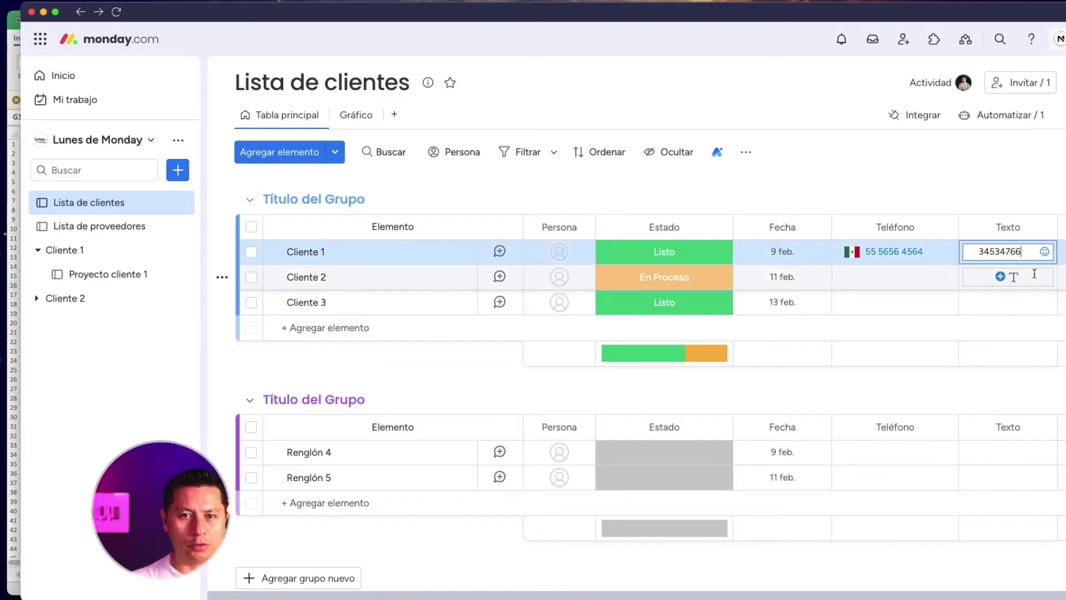
{"action": "left_click", "coordinate": [1049, 179]}
{"action": "left_click", "coordinate": [1062, 227]}
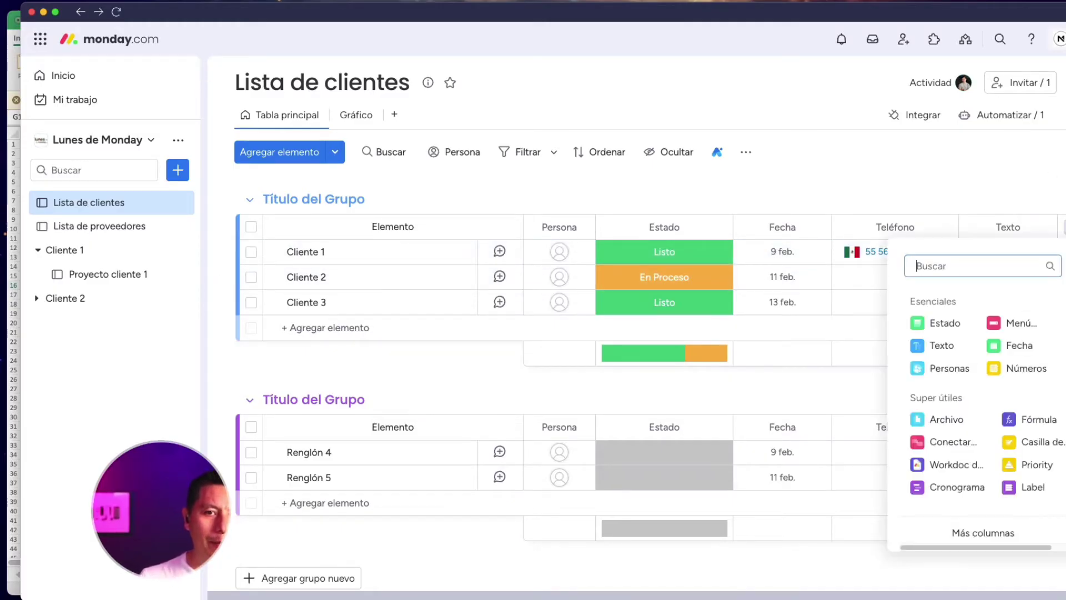
{"action": "left_click", "coordinate": [1027, 369]}
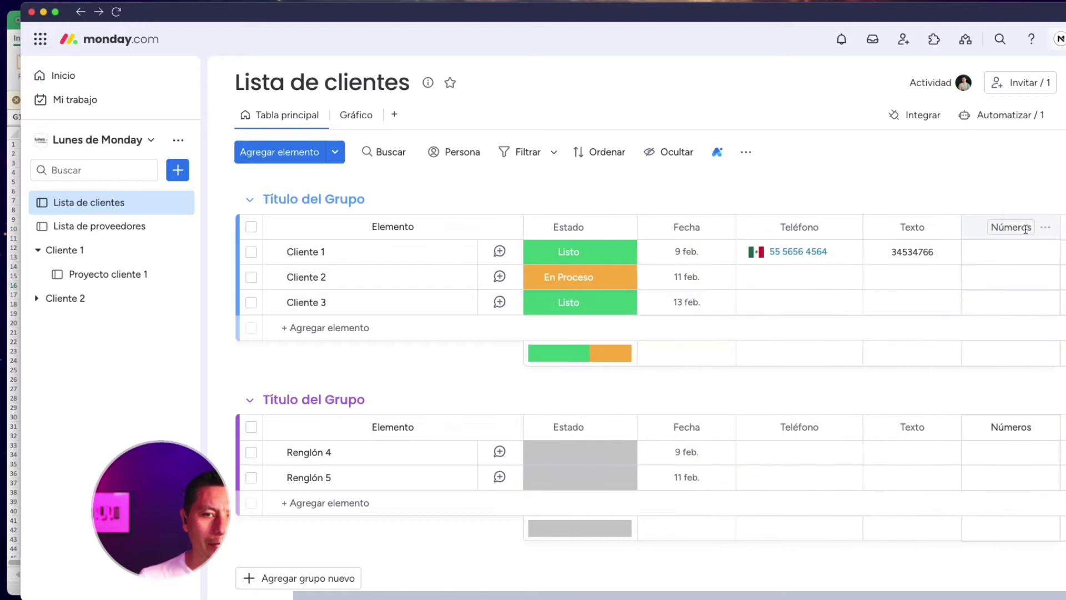
{"action": "left_click", "coordinate": [1009, 251]}
{"action": "left_click", "coordinate": [1051, 176]}
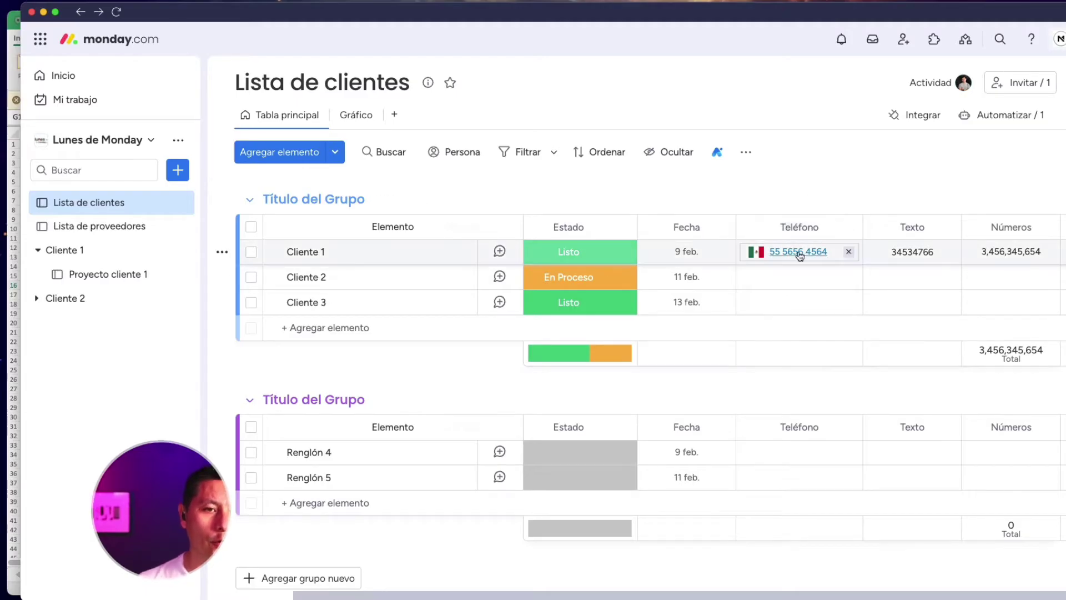
{"action": "left_click", "coordinate": [803, 253]}
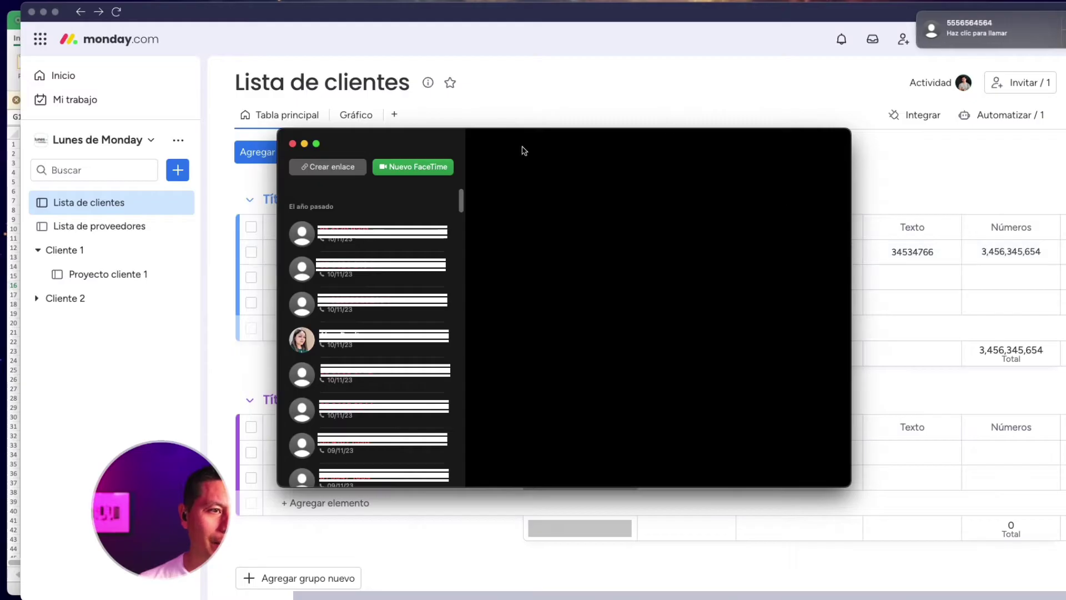
{"action": "left_click", "coordinate": [293, 143]}
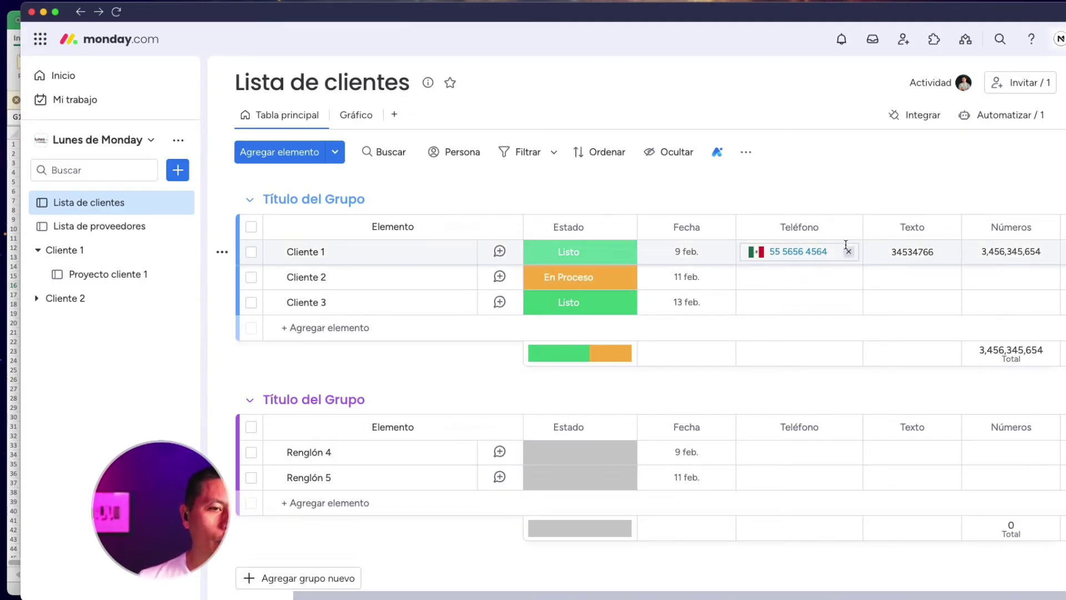
{"action": "left_click", "coordinate": [918, 254]}
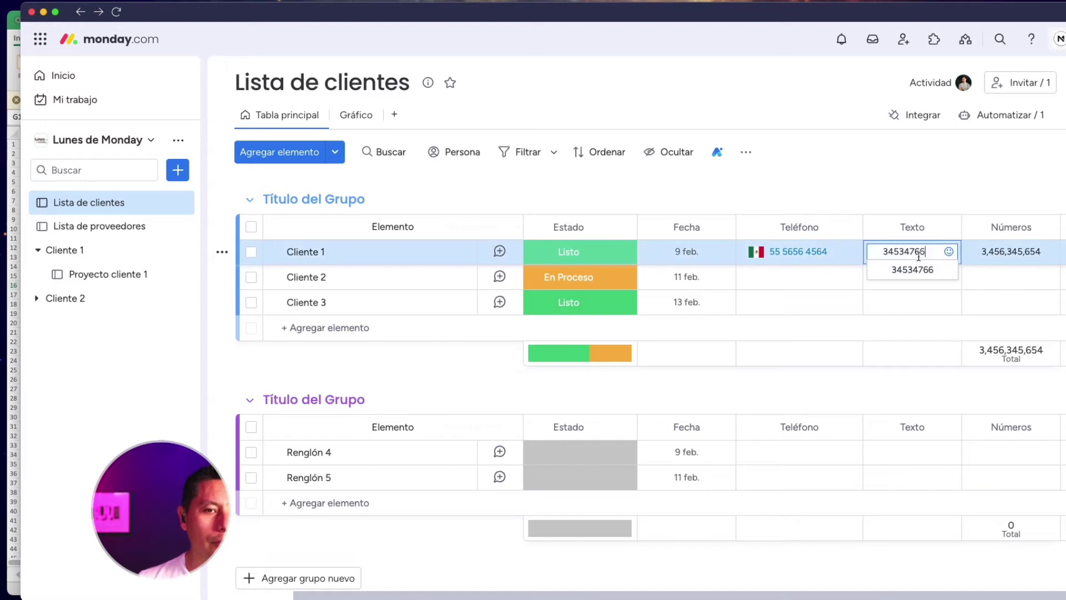
{"action": "left_click", "coordinate": [944, 172]}
{"action": "left_click", "coordinate": [920, 254]}
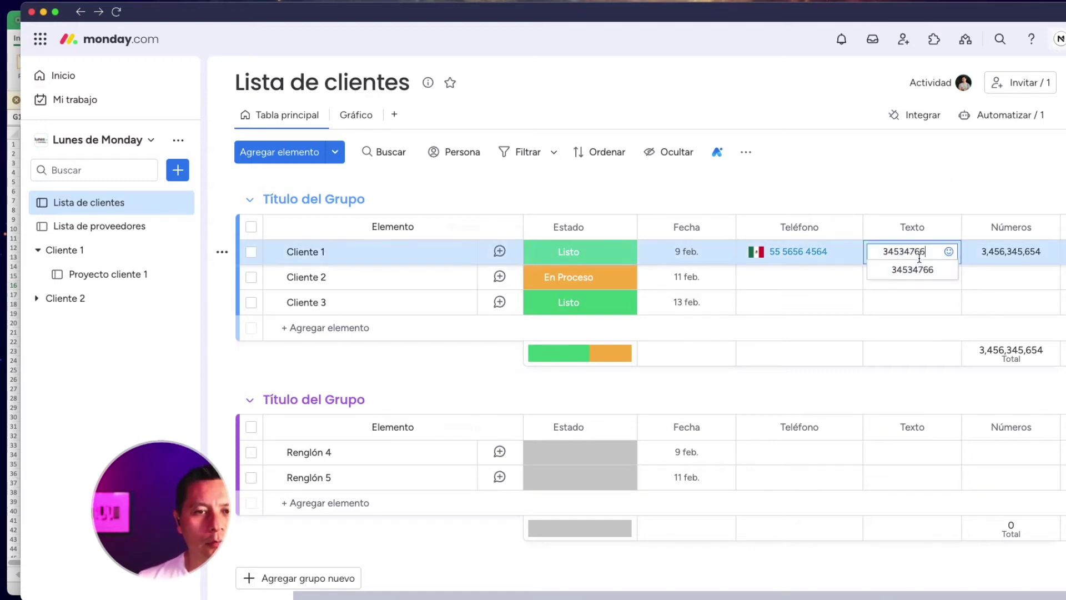
{"action": "left_click", "coordinate": [932, 166]}
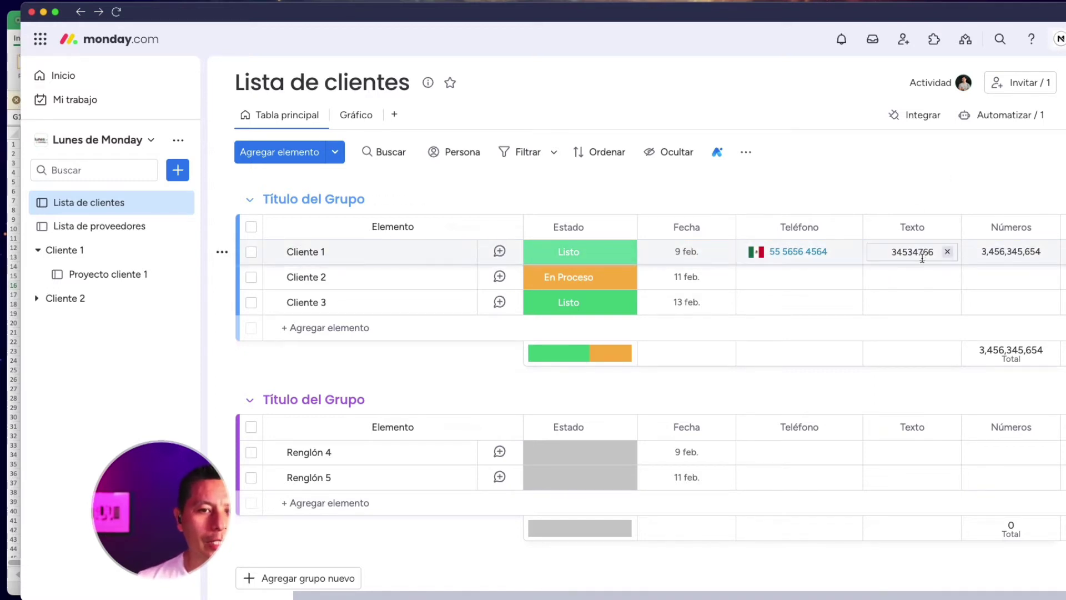
{"action": "left_click", "coordinate": [922, 256]}
{"action": "left_click", "coordinate": [933, 193]}
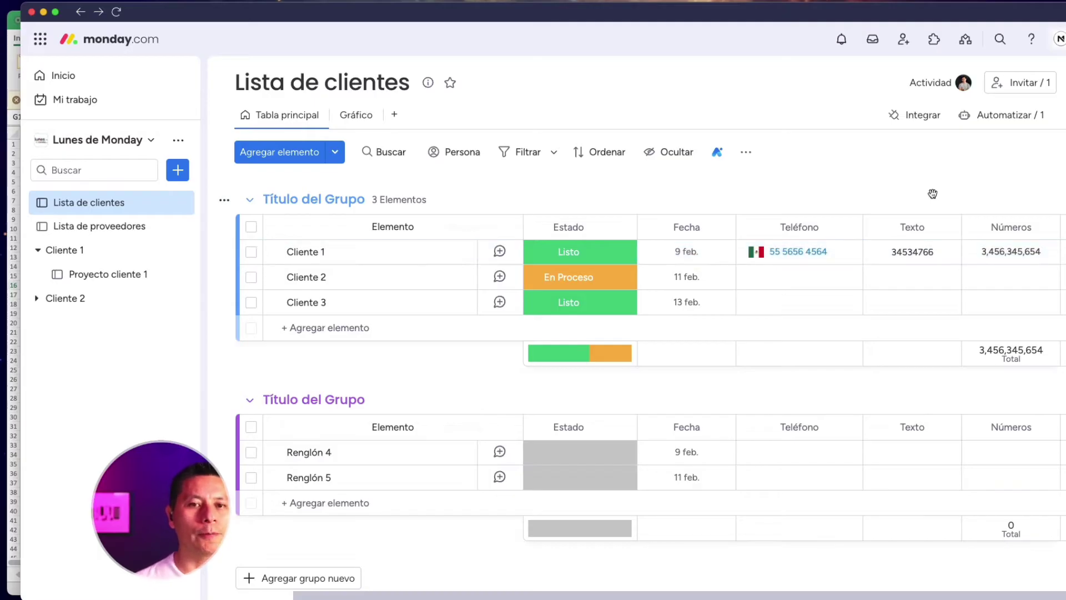
{"action": "left_click", "coordinate": [1009, 251]}
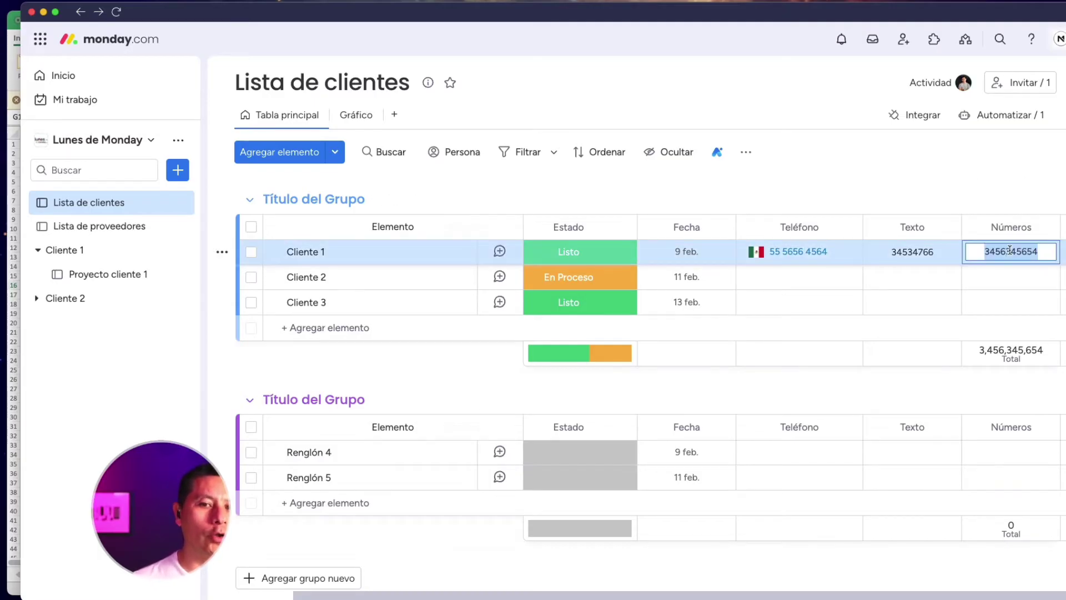
{"action": "left_click", "coordinate": [1017, 182]}
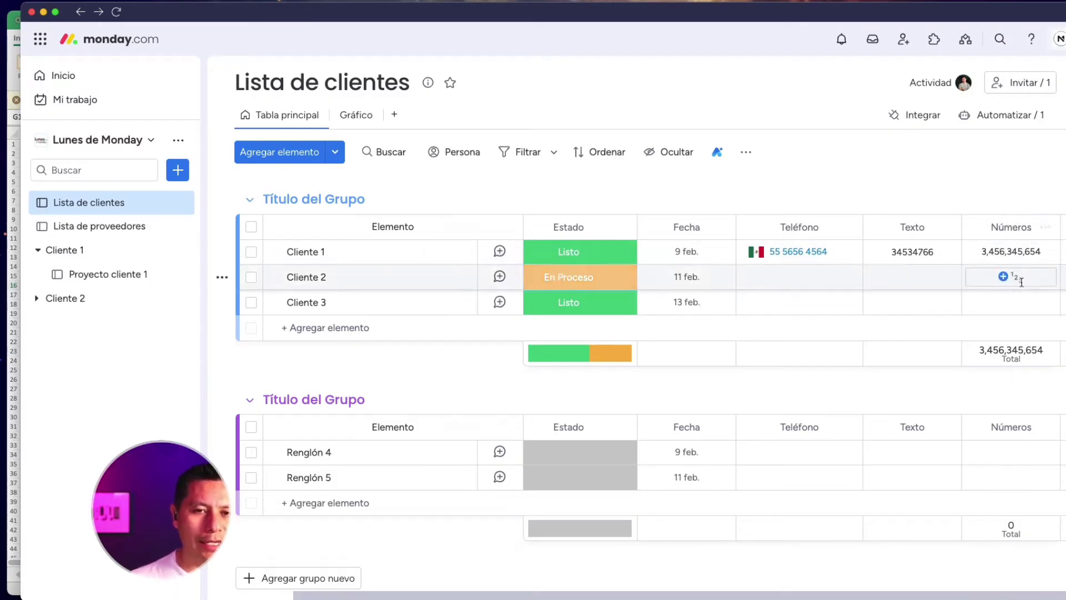
In the Números total's unit settings, try the $ and % units
{"action": "left_click", "coordinate": [1011, 357]}
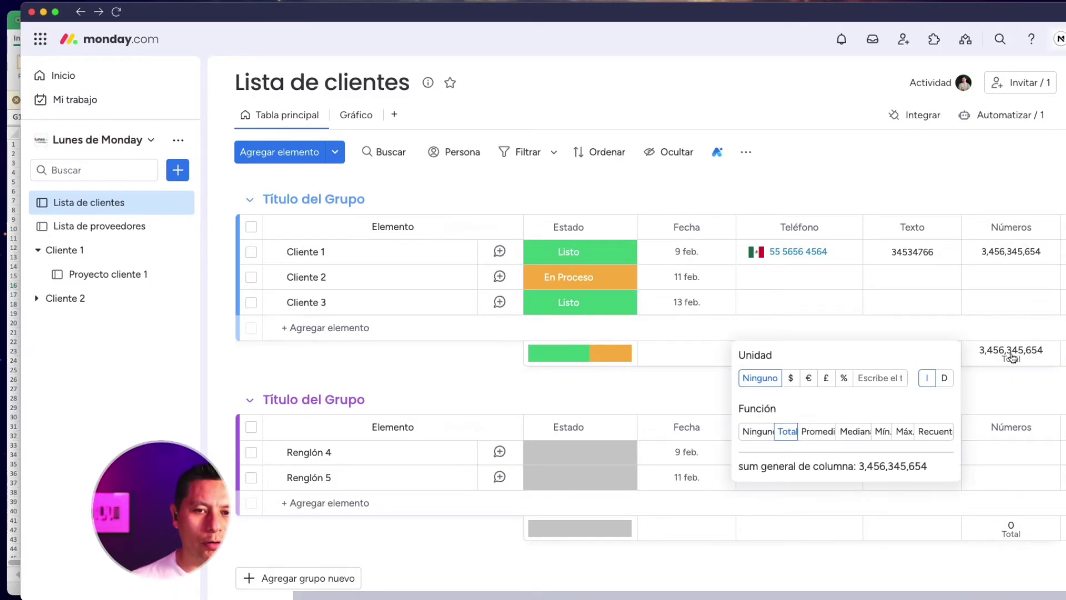
{"action": "left_click", "coordinate": [793, 378]}
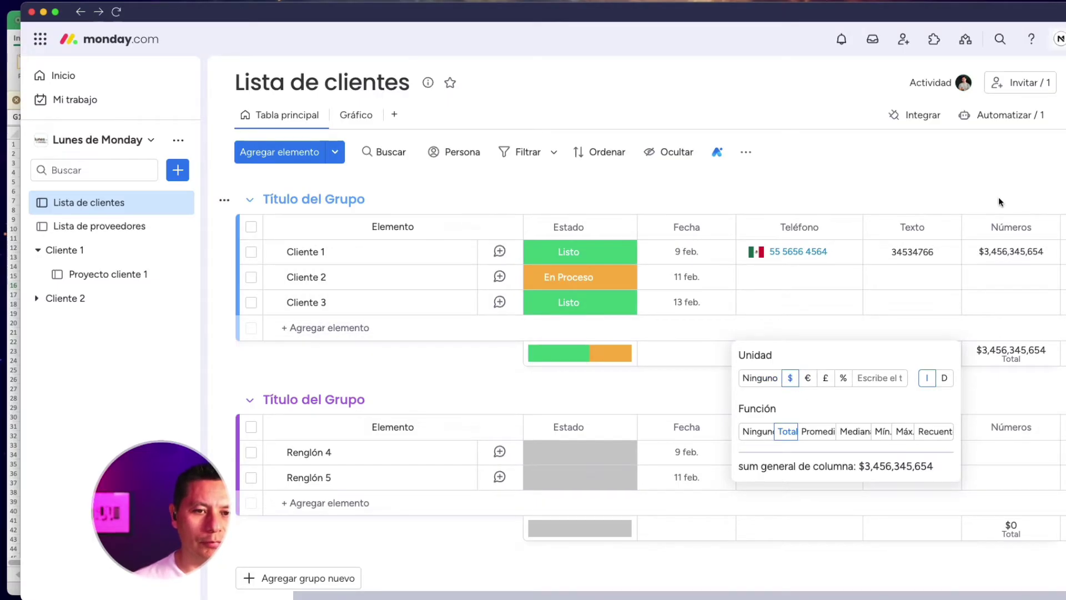
{"action": "left_click", "coordinate": [844, 380]}
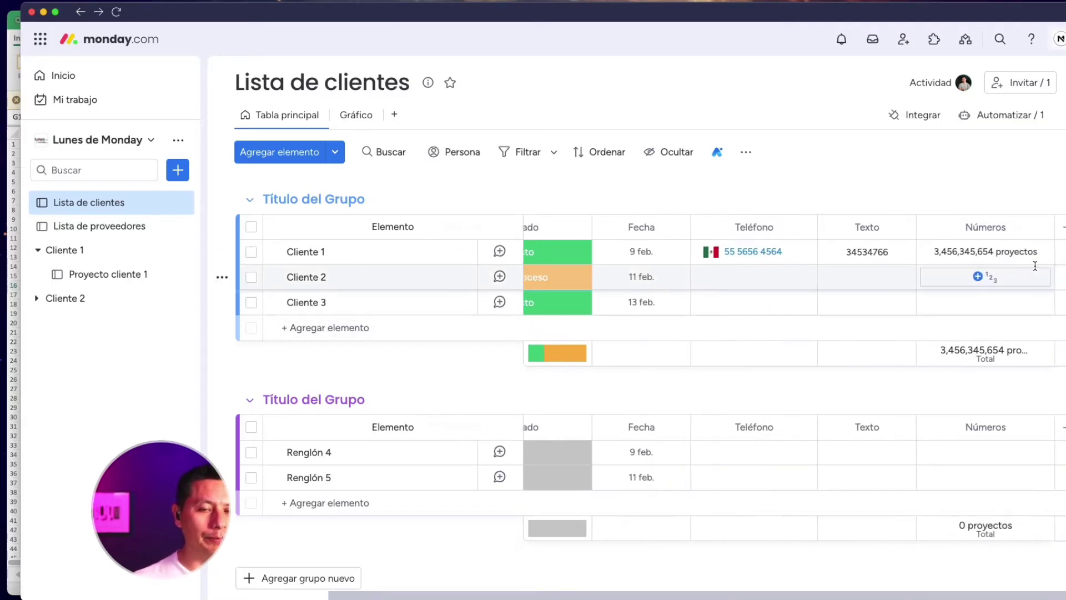
{"action": "scroll", "coordinate": [892, 222], "scroll_direction": "left", "scroll_amount": 1}
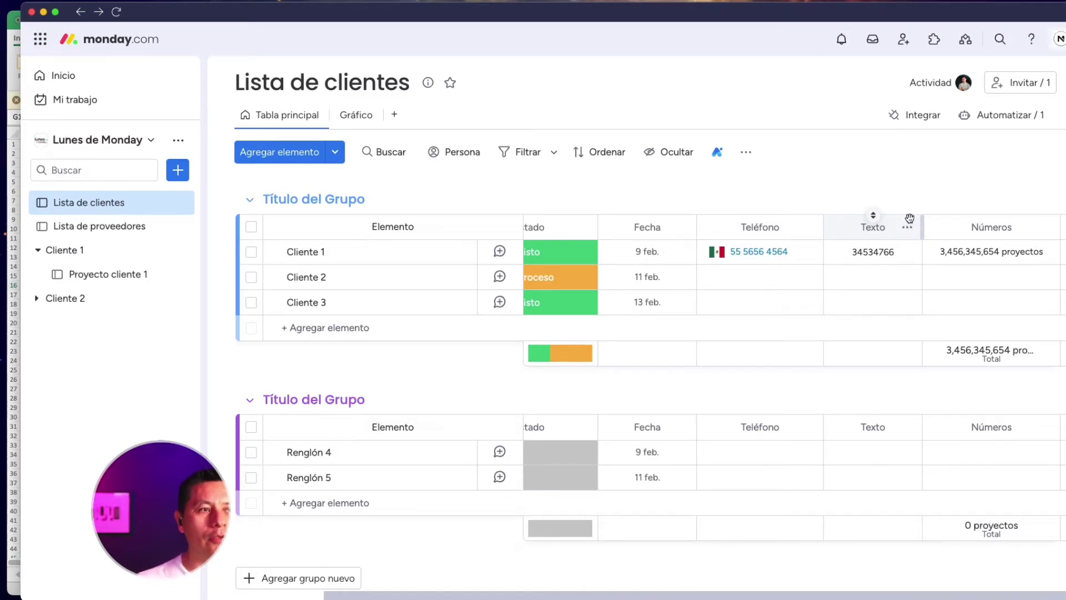
Change the Texto column's type to Números and keep the converted column
{"action": "scroll", "coordinate": [976, 206], "scroll_direction": "right", "scroll_amount": 1}
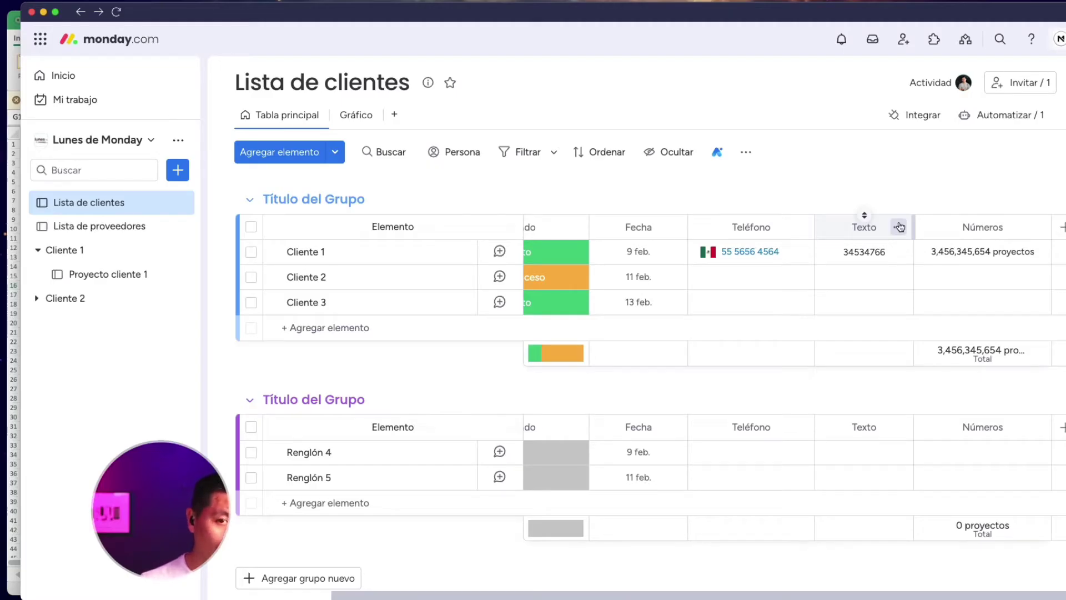
{"action": "left_click", "coordinate": [898, 226]}
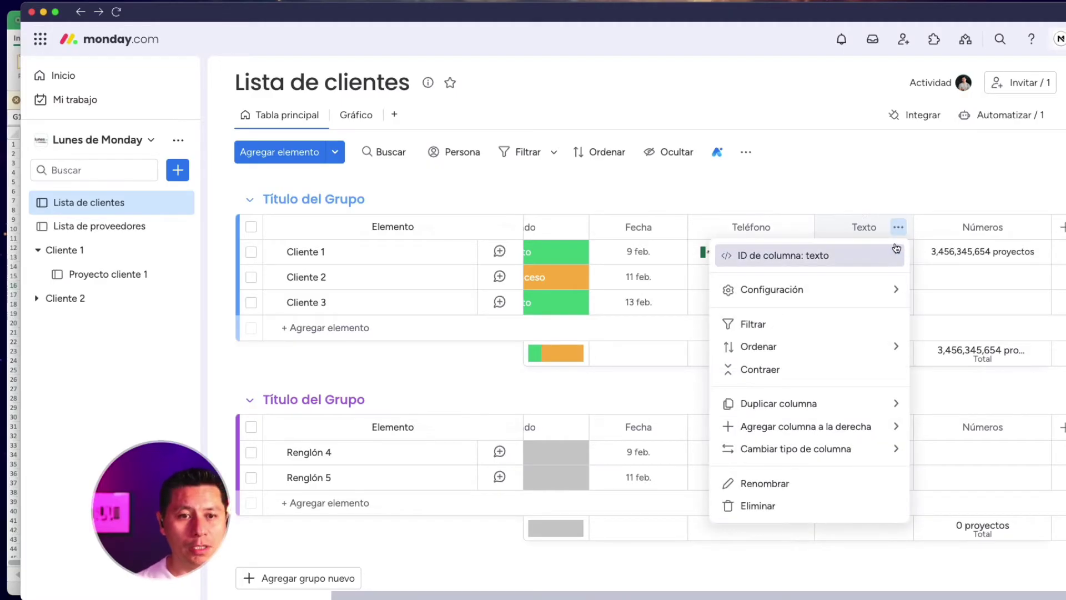
{"action": "mouse_move", "coordinate": [809, 457]}
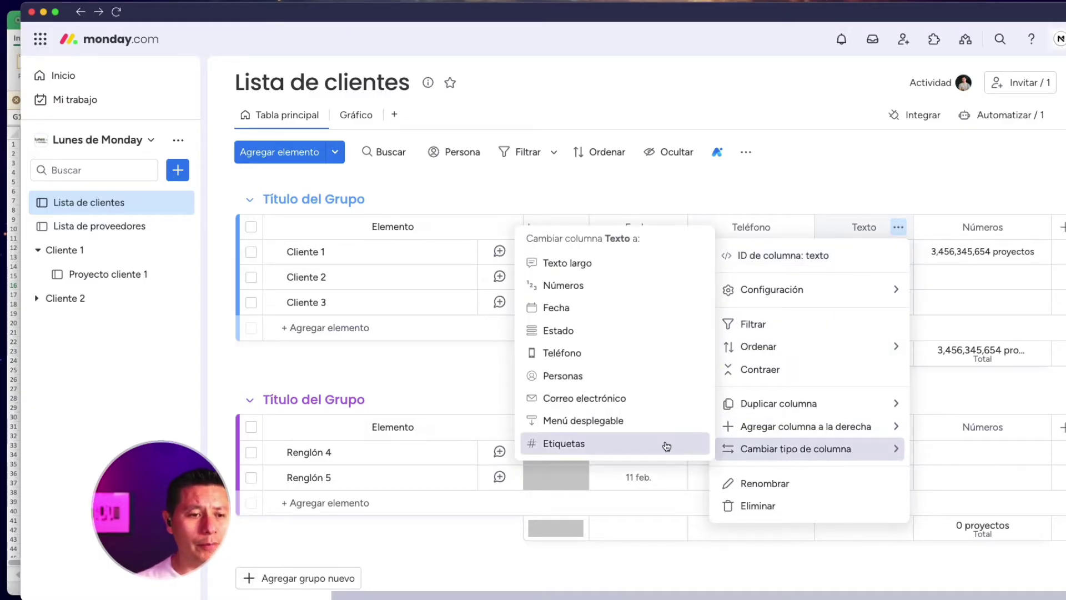
{"action": "left_click", "coordinate": [608, 291]}
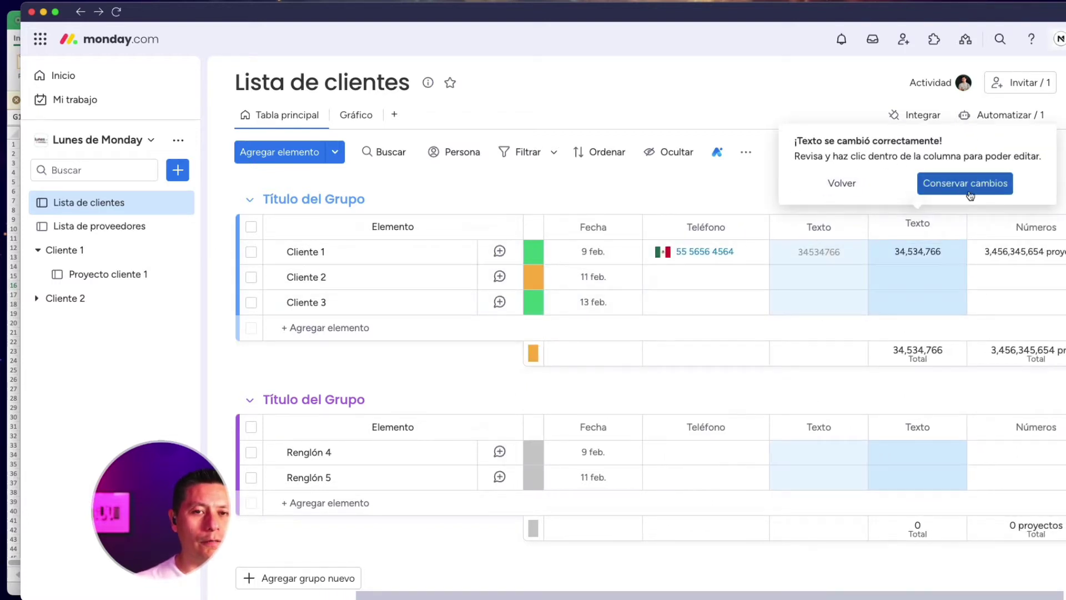
{"action": "left_click", "coordinate": [999, 191]}
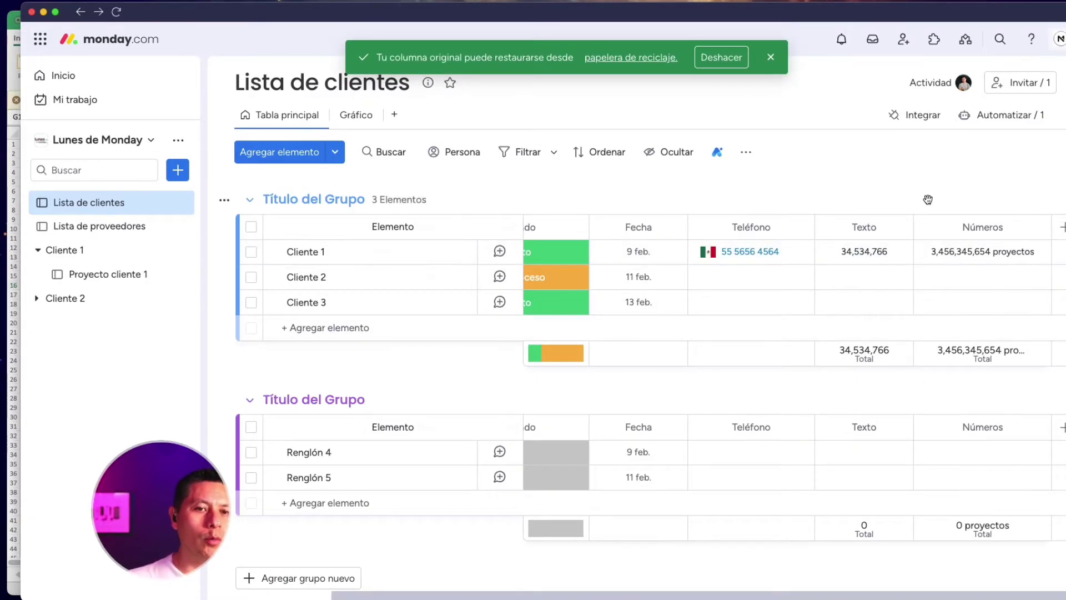
Give the Texto column values and total a $ unit, showing $34,534,766
{"action": "left_click", "coordinate": [849, 355]}
{"action": "left_click", "coordinate": [644, 378]}
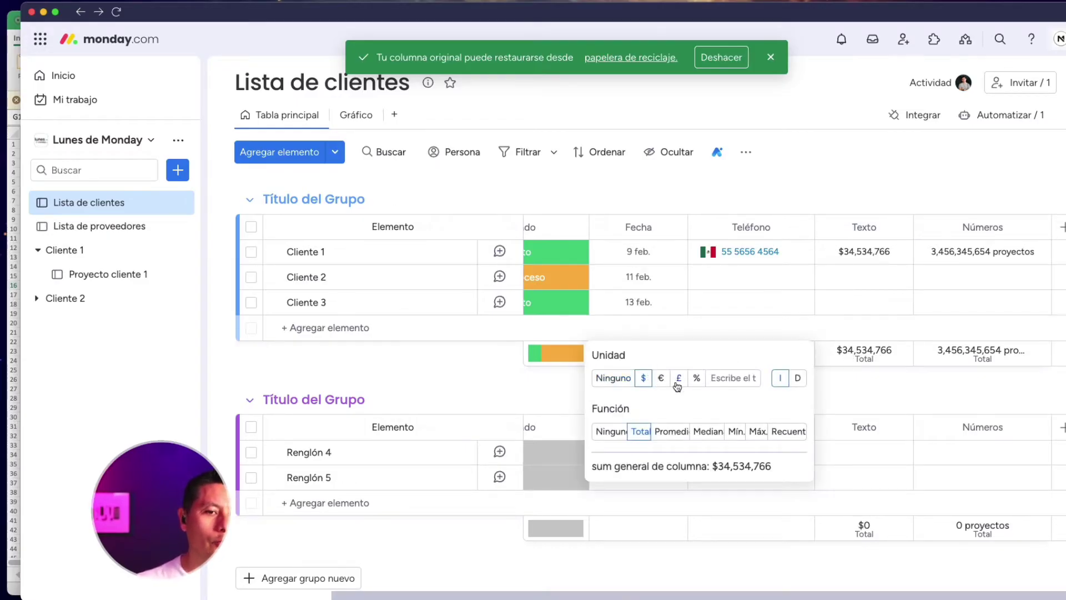
{"action": "left_click", "coordinate": [770, 185]}
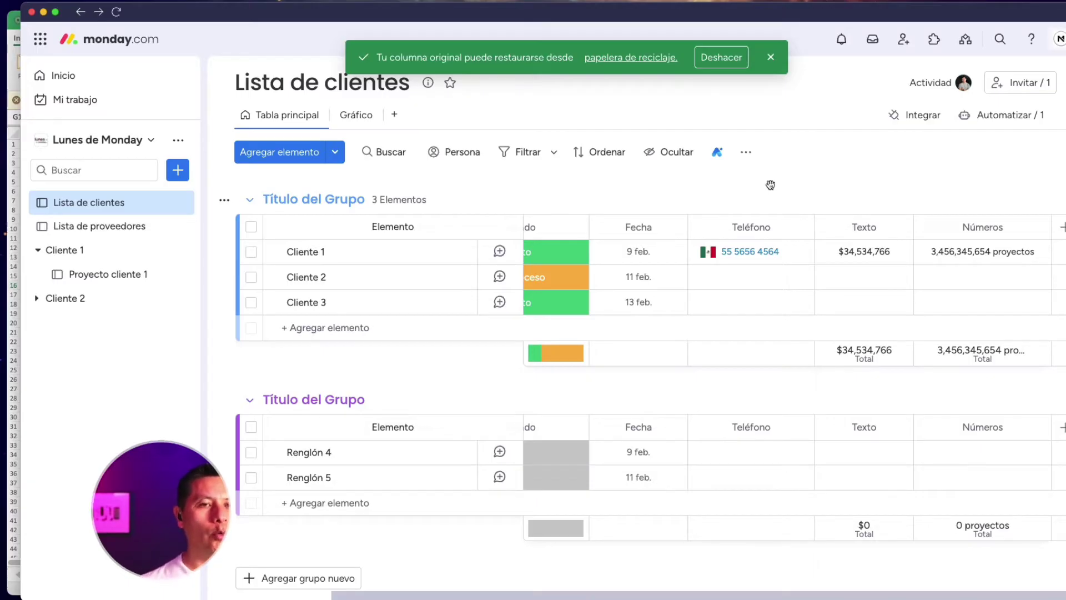
{"action": "scroll", "coordinate": [964, 193], "scroll_direction": "left", "scroll_amount": 3}
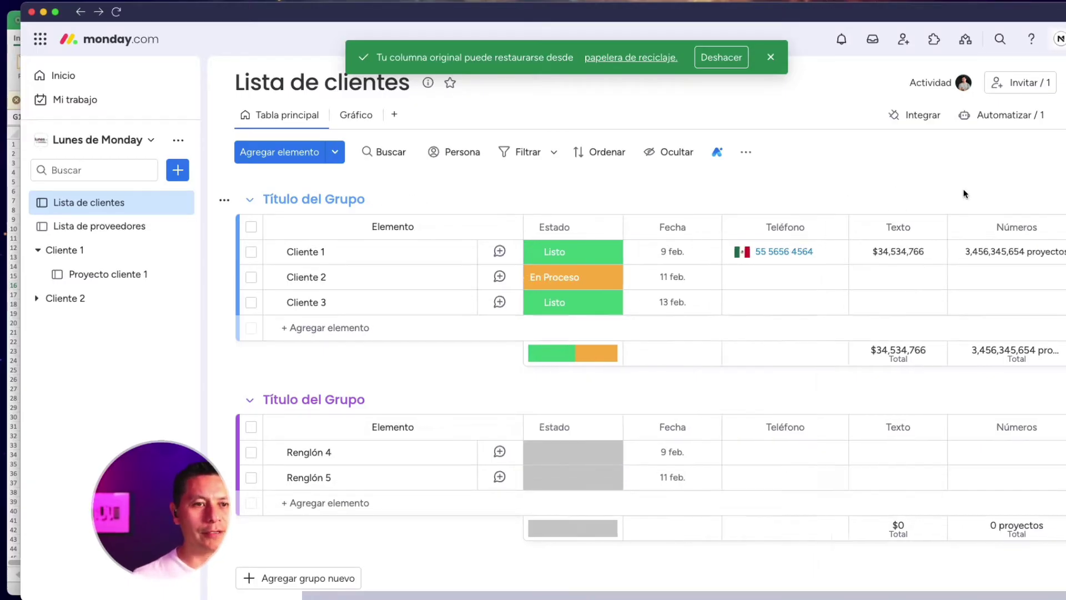
{"action": "scroll", "coordinate": [964, 193], "scroll_direction": "right", "scroll_amount": 3}
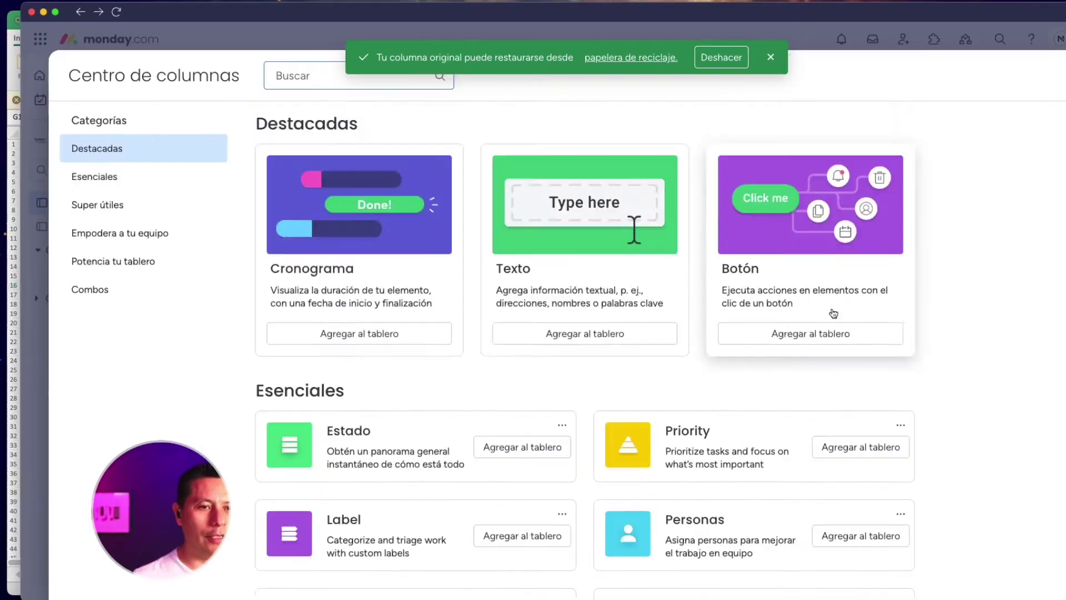
Add a Fecha date column to the client board from Centro de columnas
{"action": "scroll", "coordinate": [833, 306], "scroll_direction": "down", "scroll_amount": 4}
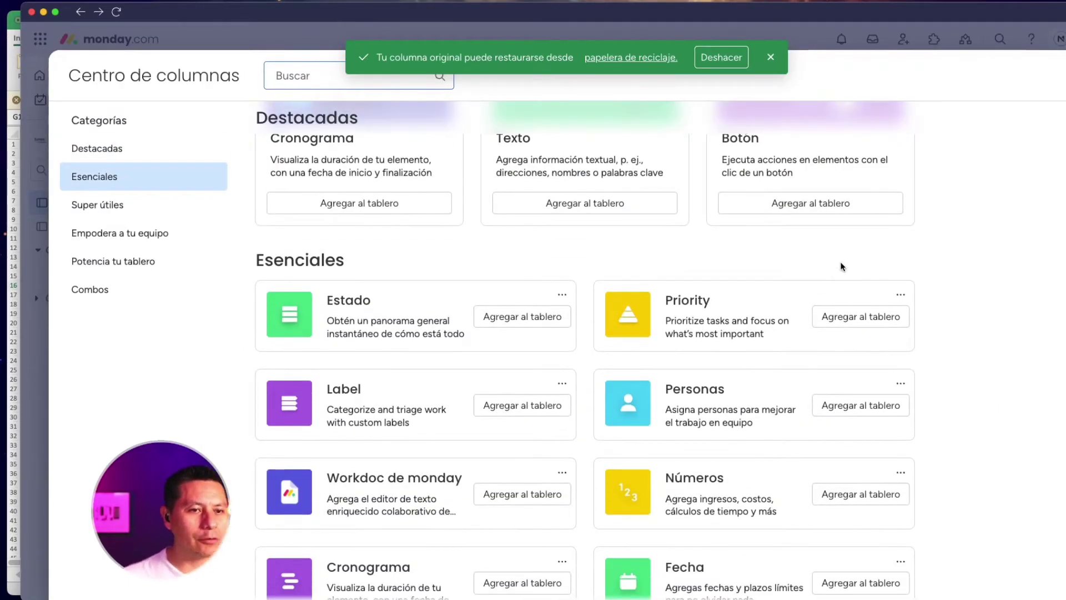
{"action": "scroll", "coordinate": [842, 266], "scroll_direction": "down", "scroll_amount": 3}
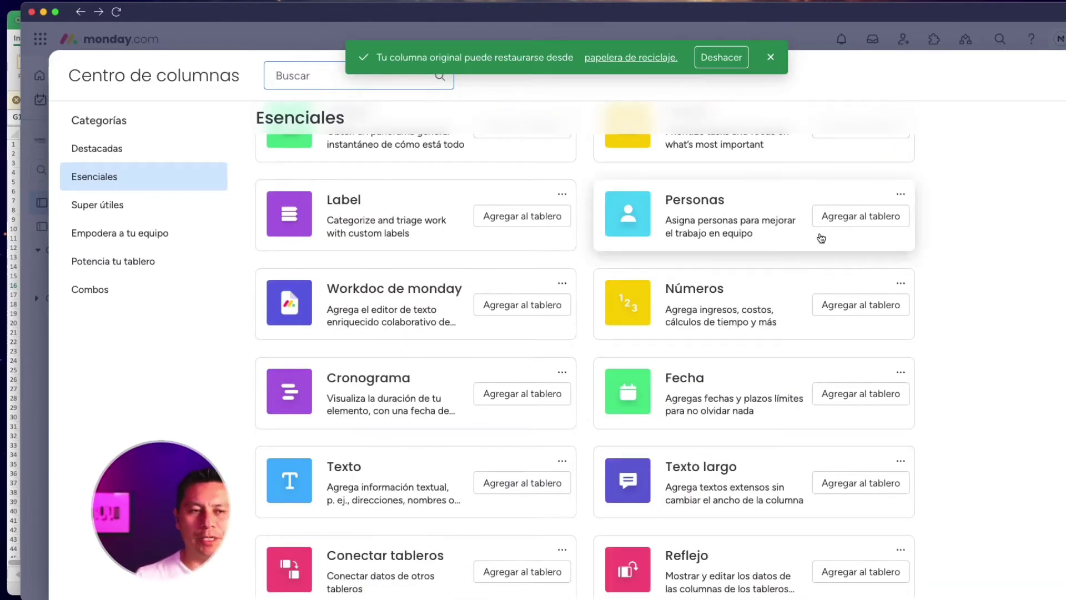
{"action": "scroll", "coordinate": [810, 233], "scroll_direction": "down", "scroll_amount": 2}
{"action": "left_click", "coordinate": [740, 312]}
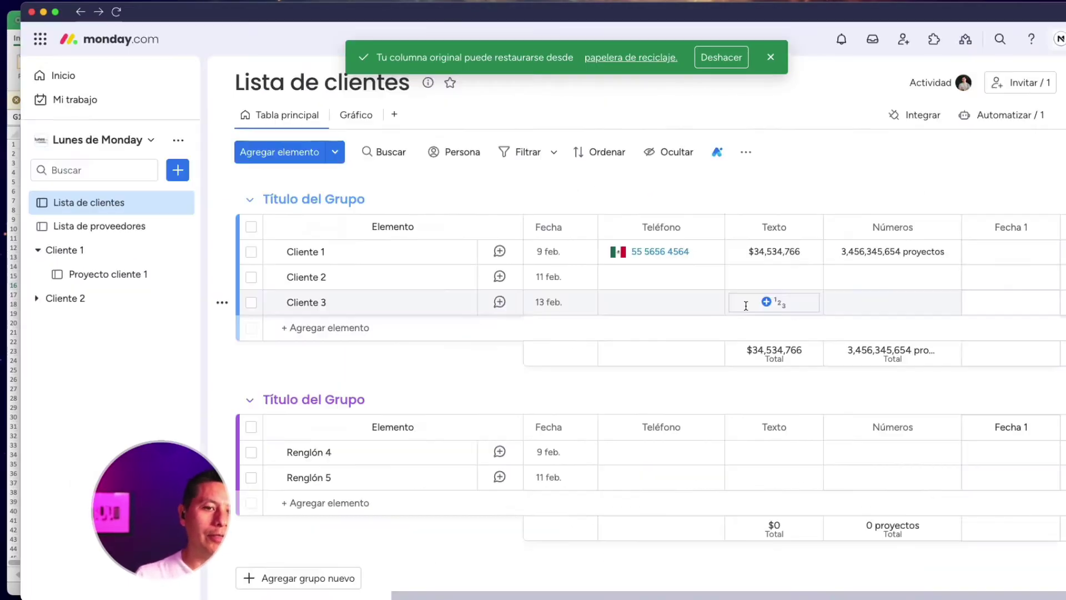
{"action": "scroll", "coordinate": [746, 305], "scroll_direction": "left", "scroll_amount": 3}
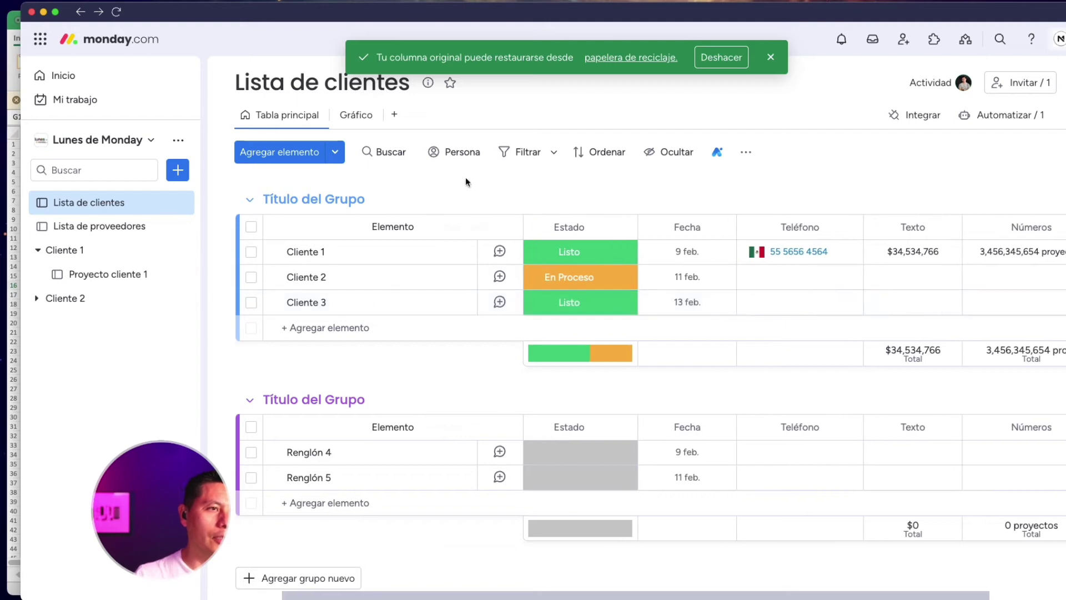
{"action": "scroll", "coordinate": [753, 251], "scroll_direction": "right", "scroll_amount": 3}
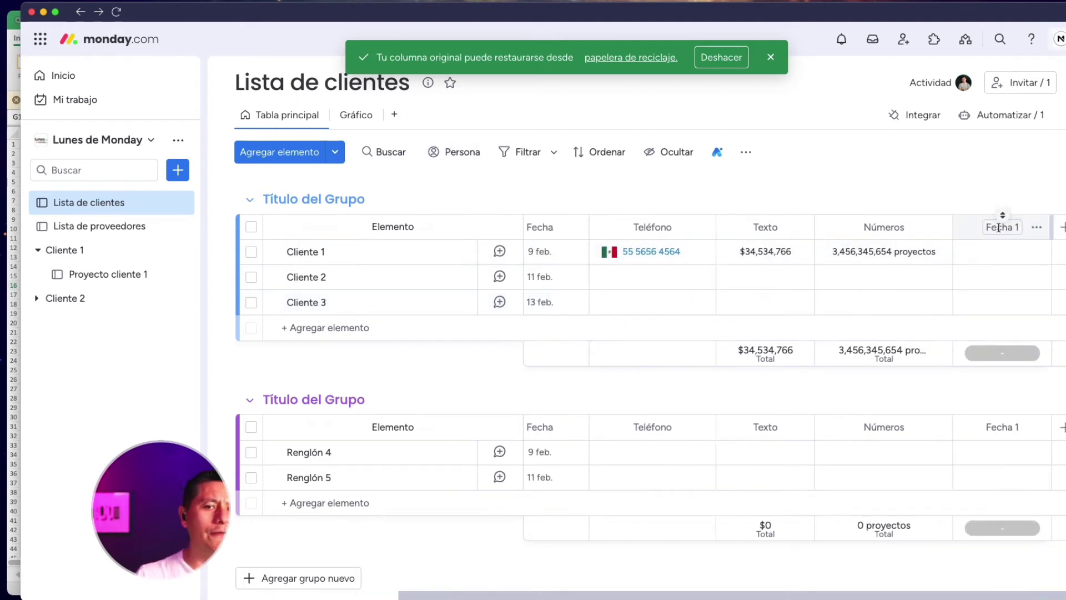
Rename the column to 'Fecha de ingreso' and set Cliente 1's date to 12 feb
{"action": "left_click", "coordinate": [1040, 226]}
{"action": "type", "text": "de ingreso"}
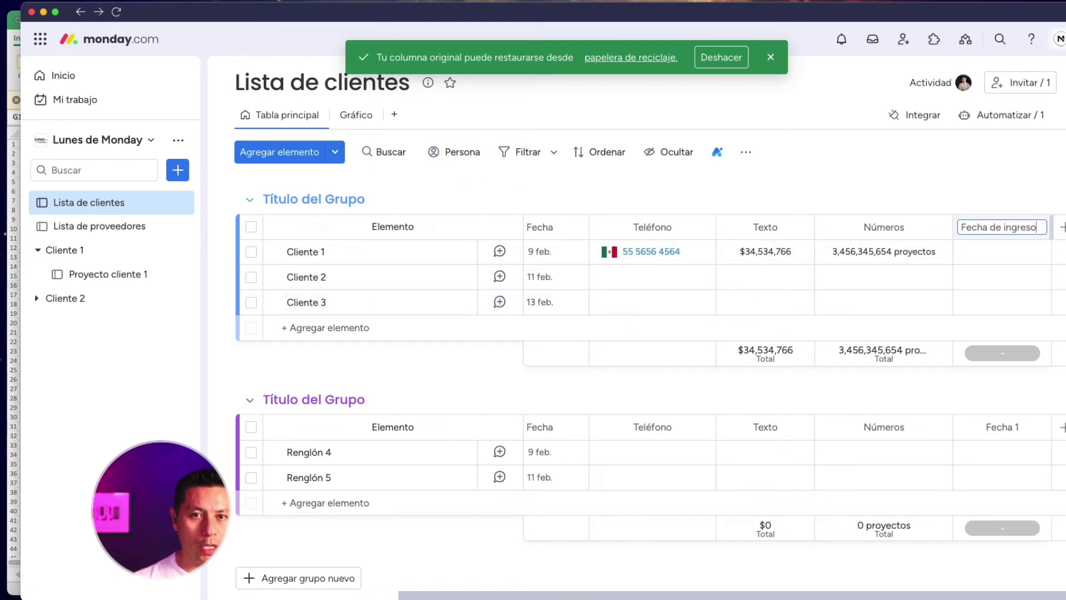
{"action": "key", "text": "Return"}
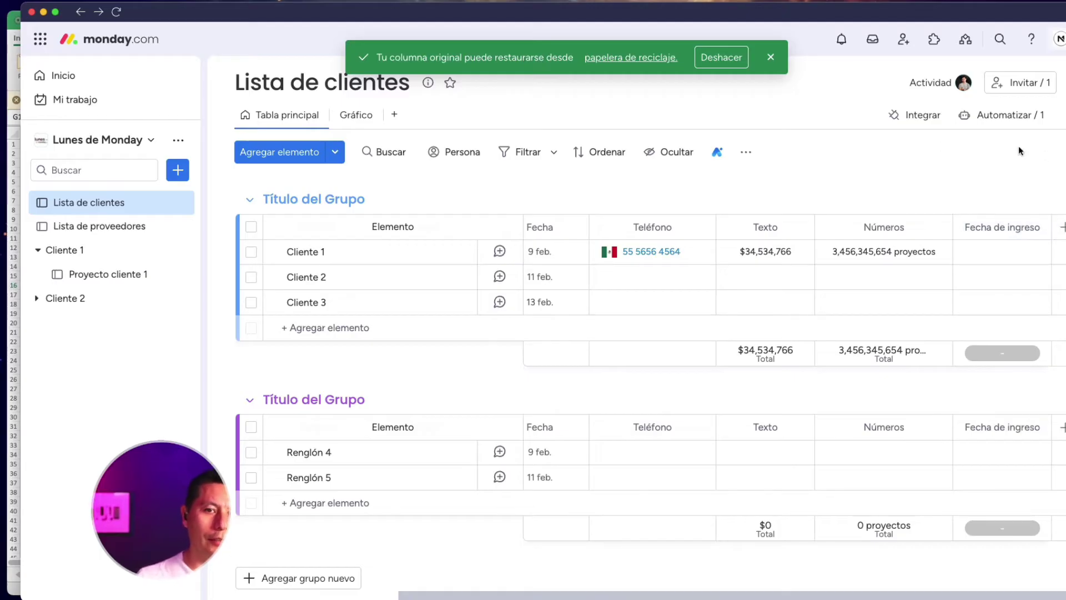
{"action": "left_click", "coordinate": [1003, 254]}
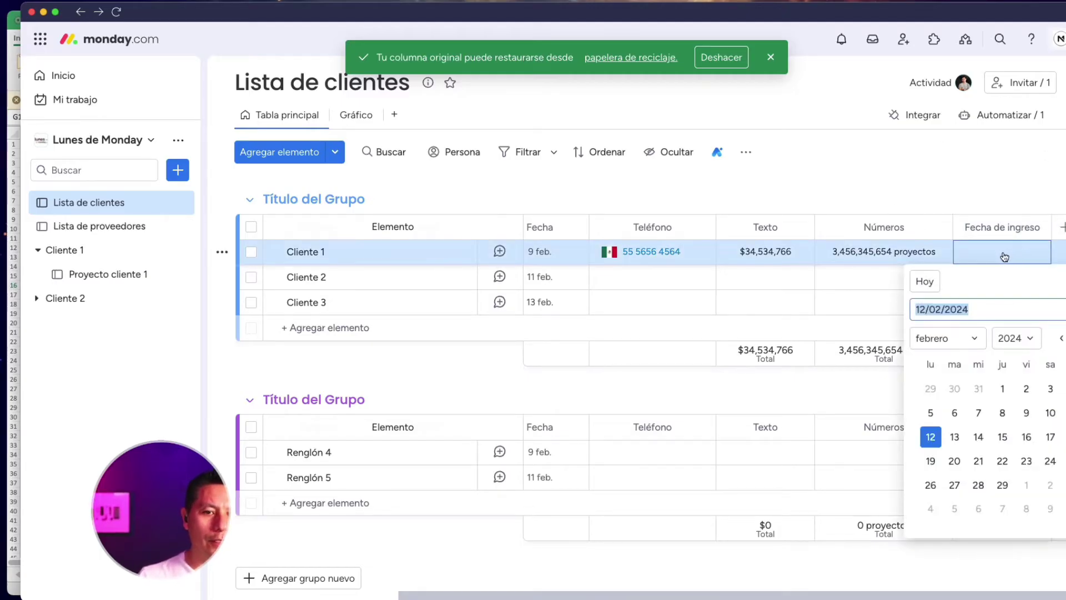
{"action": "left_click", "coordinate": [929, 437]}
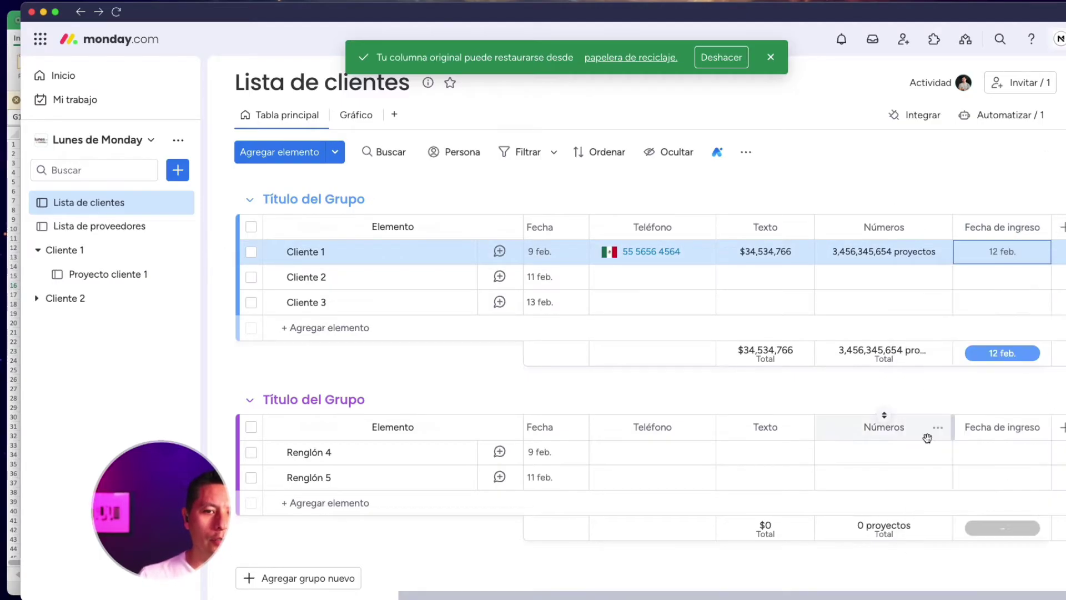
{"action": "left_click", "coordinate": [1030, 176]}
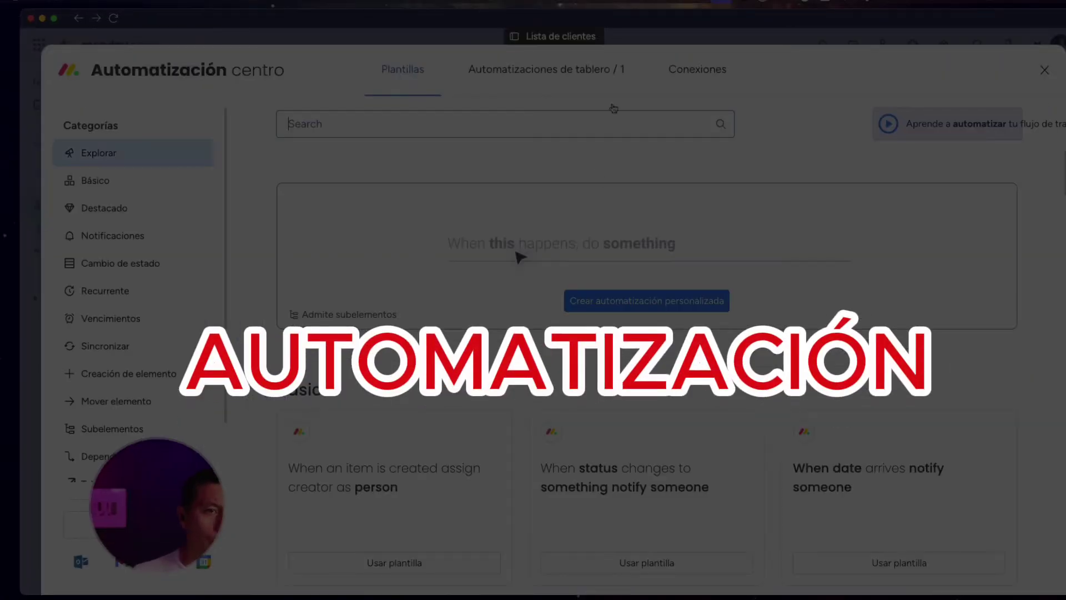
Start a new board automation triggered when a date arrives
{"action": "left_click", "coordinate": [589, 68]}
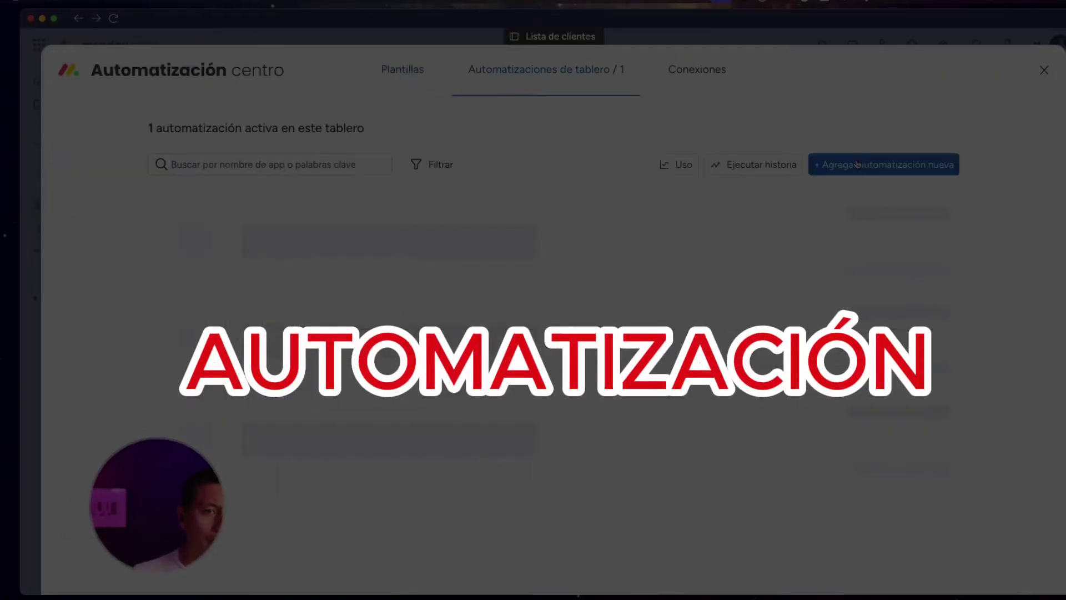
{"action": "left_click", "coordinate": [862, 163]}
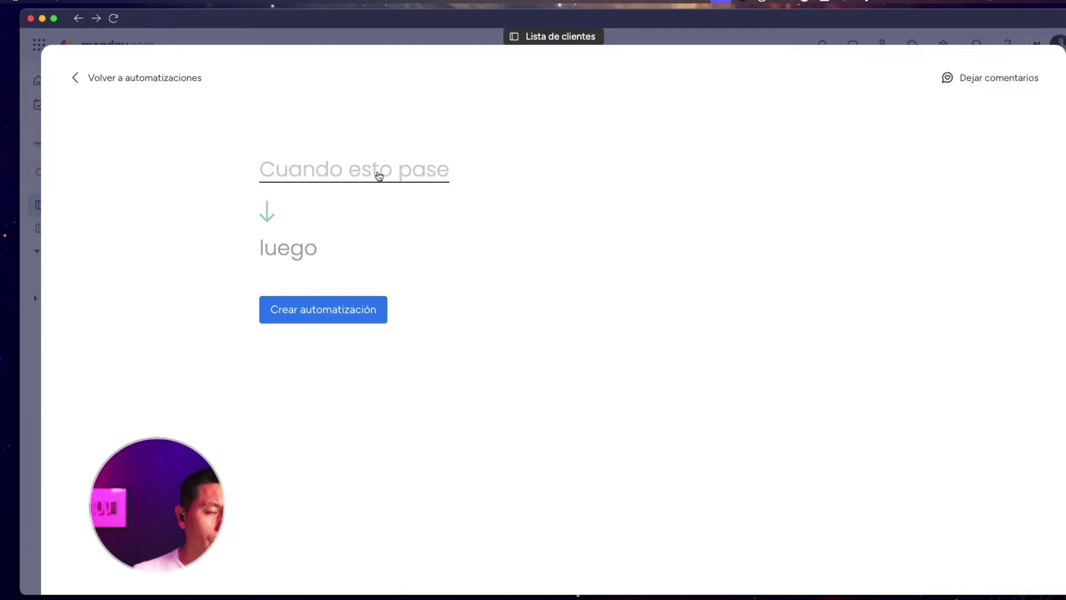
{"action": "left_click", "coordinate": [376, 173]}
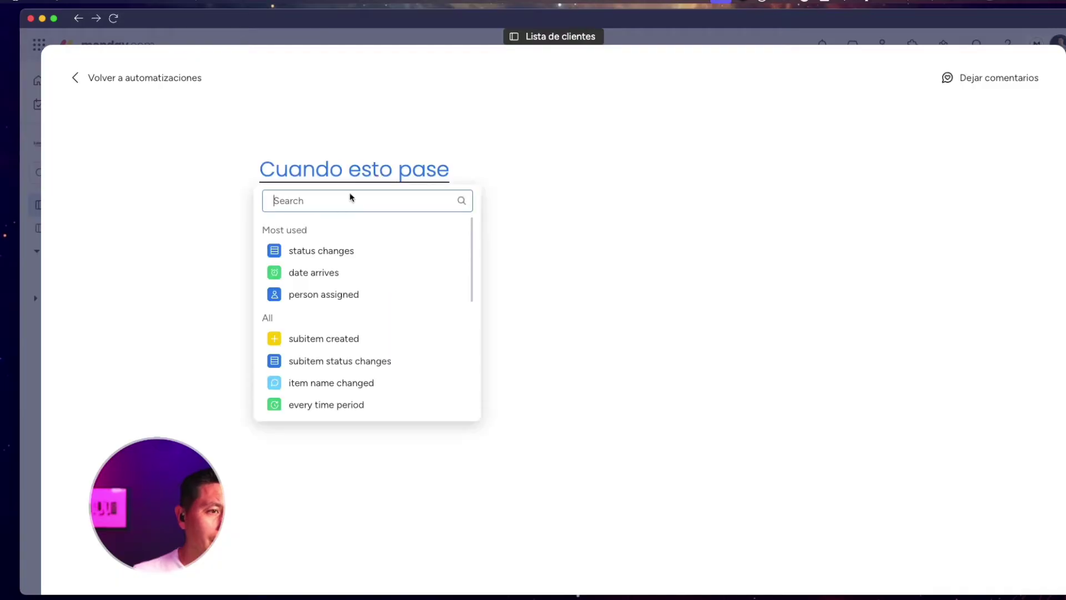
{"action": "left_click", "coordinate": [341, 277]}
Set the trigger to fire 6 months after the Fecha de ingreso date
{"action": "left_click", "coordinate": [295, 172]}
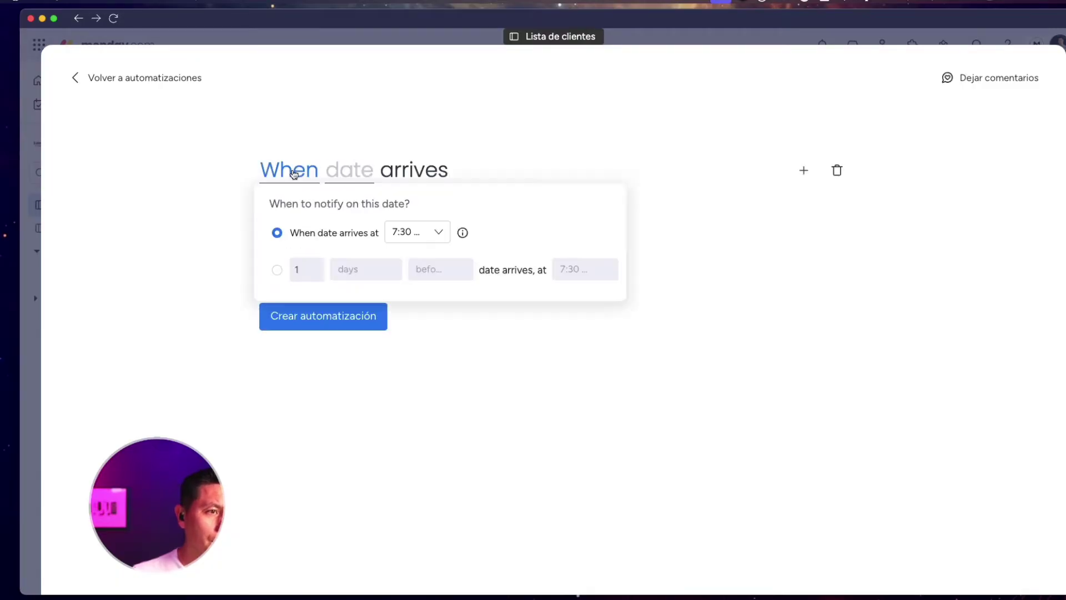
{"action": "left_click", "coordinate": [276, 270]}
{"action": "left_click", "coordinate": [314, 271]}
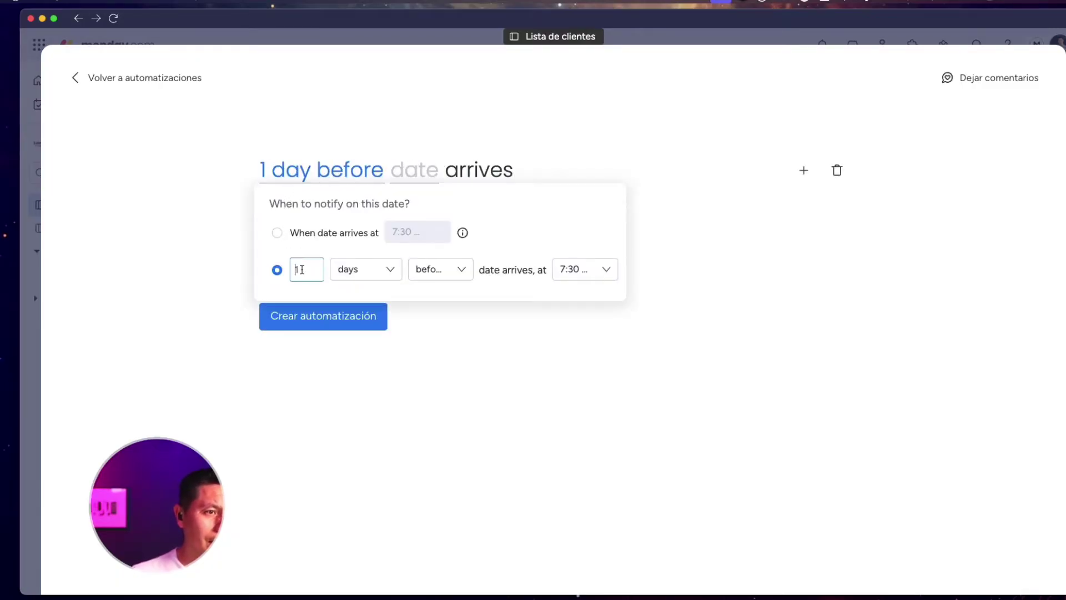
{"action": "key", "text": "BackSpace"}
{"action": "type", "text": "6"}
{"action": "left_click", "coordinate": [364, 272]}
{"action": "left_click", "coordinate": [383, 356]}
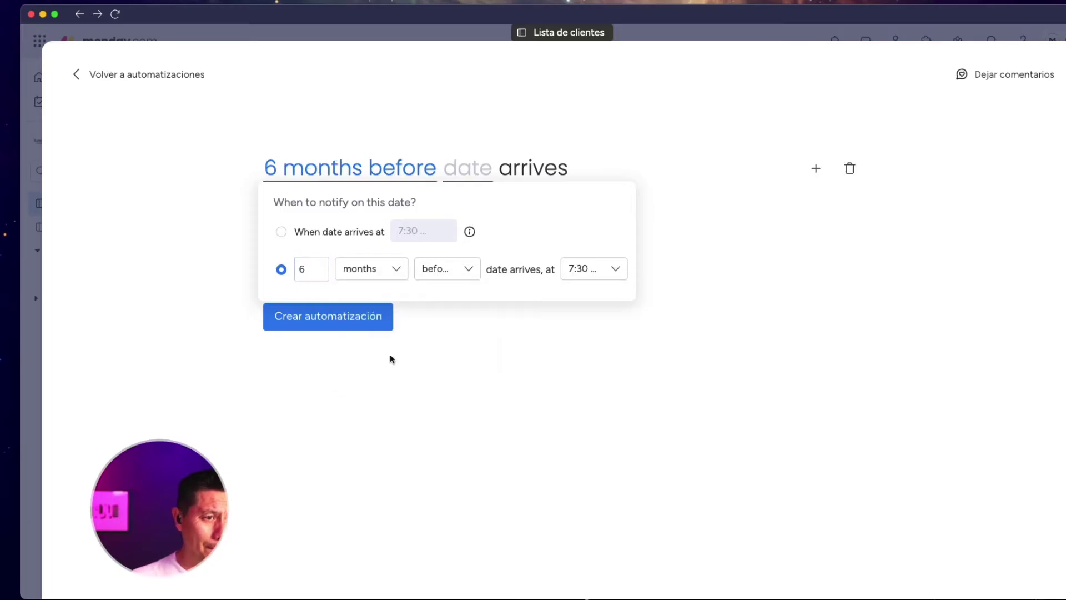
{"action": "left_click", "coordinate": [452, 271]}
{"action": "left_click", "coordinate": [461, 329]}
{"action": "left_click", "coordinate": [595, 274]}
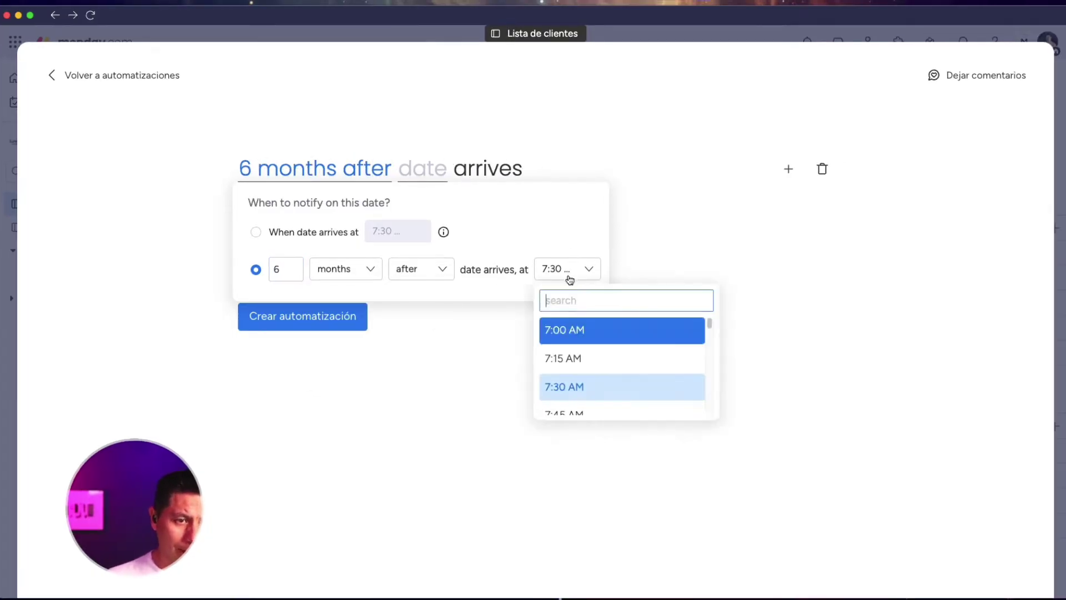
{"action": "left_click", "coordinate": [448, 160]}
{"action": "left_click", "coordinate": [422, 162]}
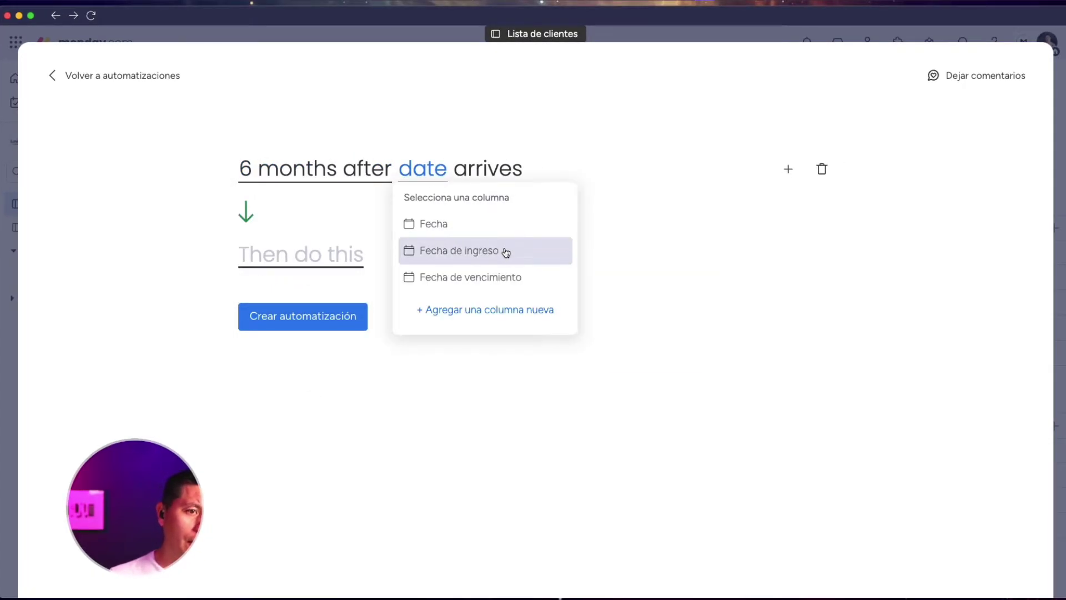
{"action": "left_click", "coordinate": [505, 252]}
Make the action a notification with the message 'Renovación de contrato del cliente'
{"action": "left_click", "coordinate": [319, 250]}
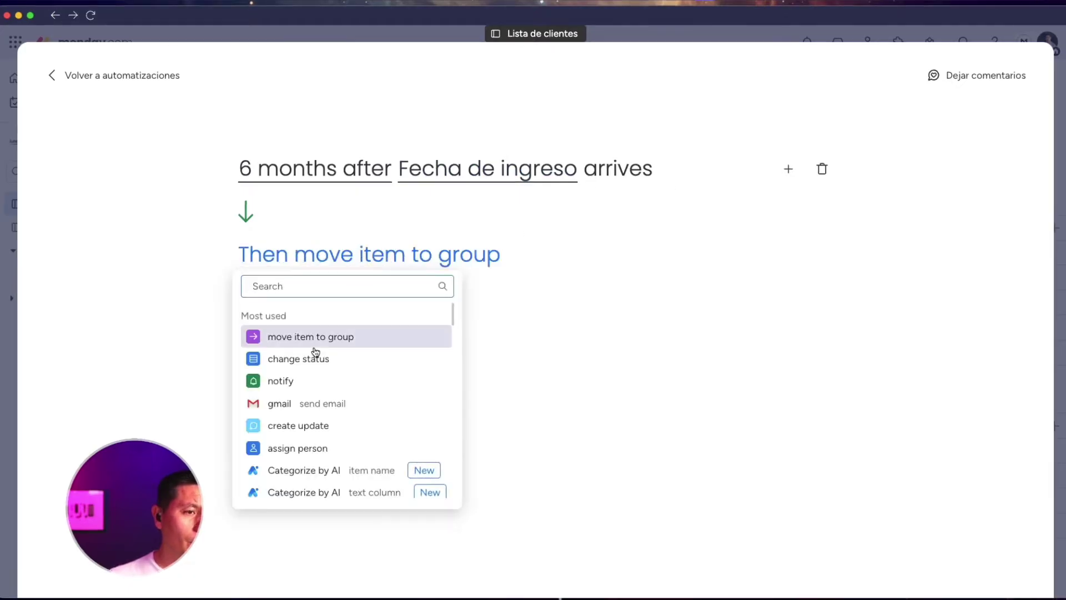
{"action": "left_click", "coordinate": [304, 381]}
{"action": "left_click", "coordinate": [324, 264]}
{"action": "key", "text": "ctrl+a"}
{"action": "type", "text": "Renovac"}
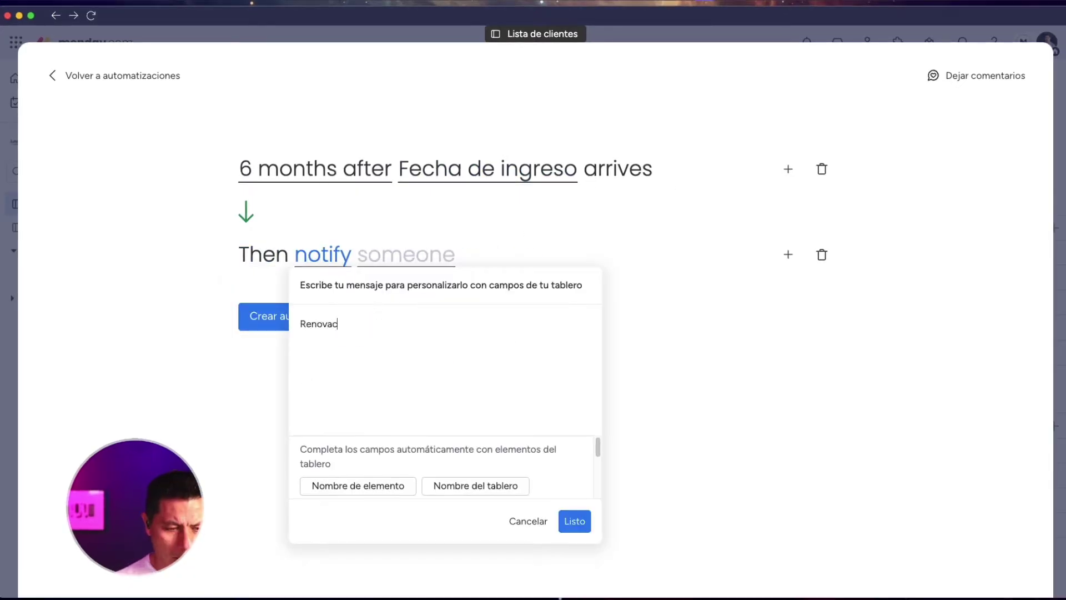
{"action": "type", "text": "ión de contar"}
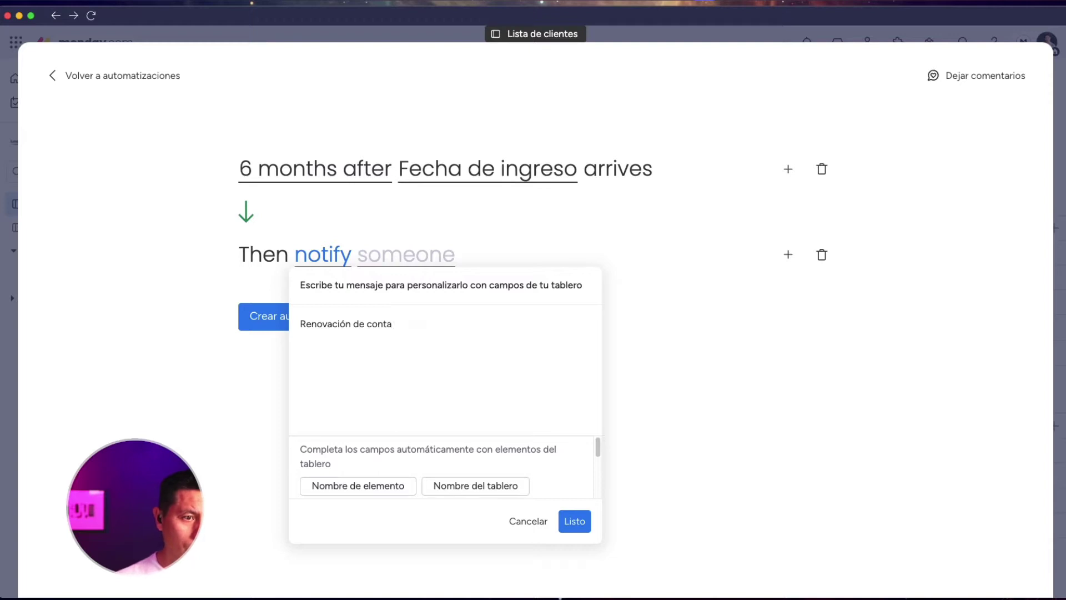
{"action": "key", "text": "BackSpace"}
{"action": "type", "text": "rato del cliente"}
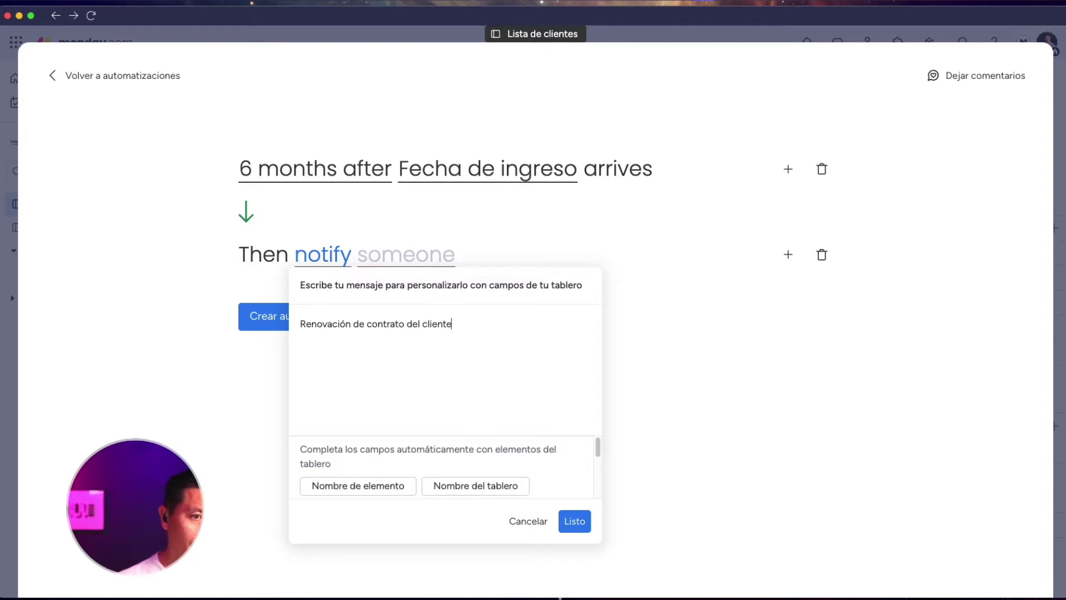
{"action": "left_click", "coordinate": [575, 521]}
Send the notification to Me and close the automation center
{"action": "left_click", "coordinate": [431, 256]}
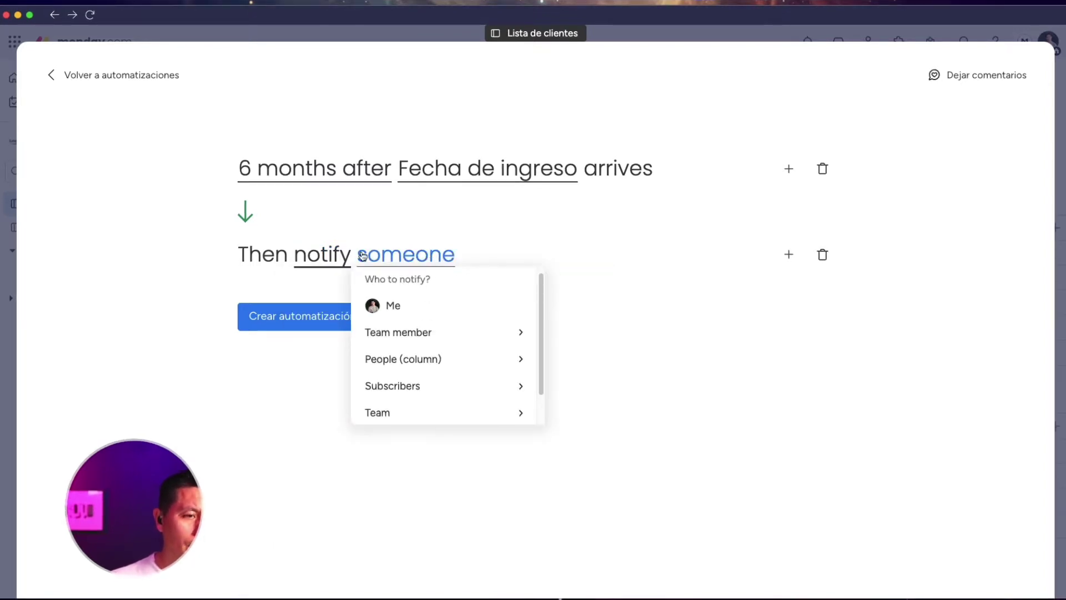
{"action": "left_click", "coordinate": [459, 360]}
{"action": "left_click", "coordinate": [503, 285]}
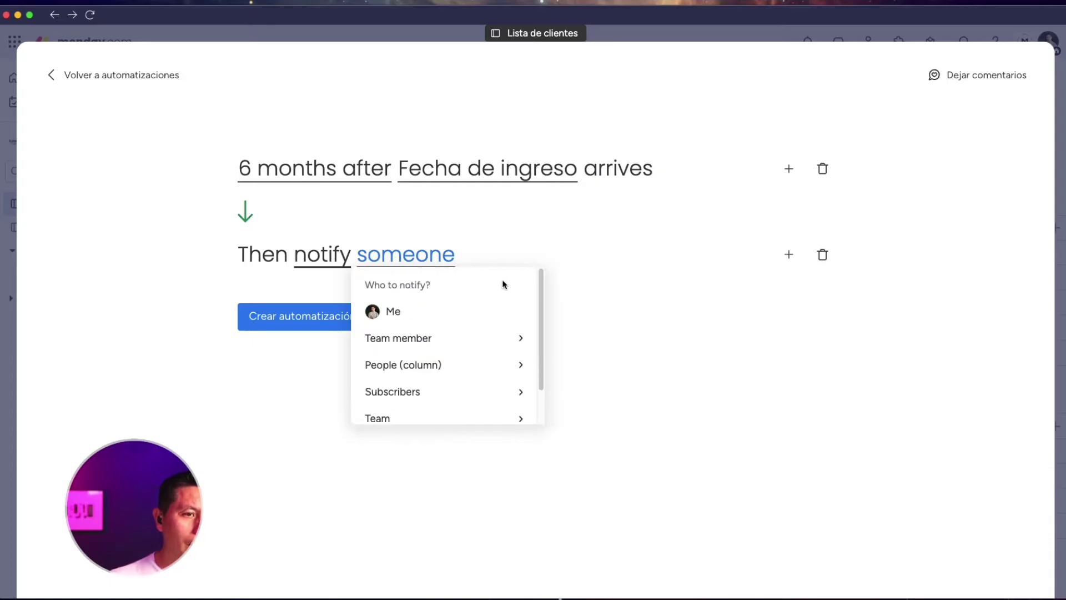
{"action": "scroll", "coordinate": [472, 335], "scroll_direction": "down", "scroll_amount": 2}
{"action": "scroll", "coordinate": [472, 336], "scroll_direction": "up", "scroll_amount": 2}
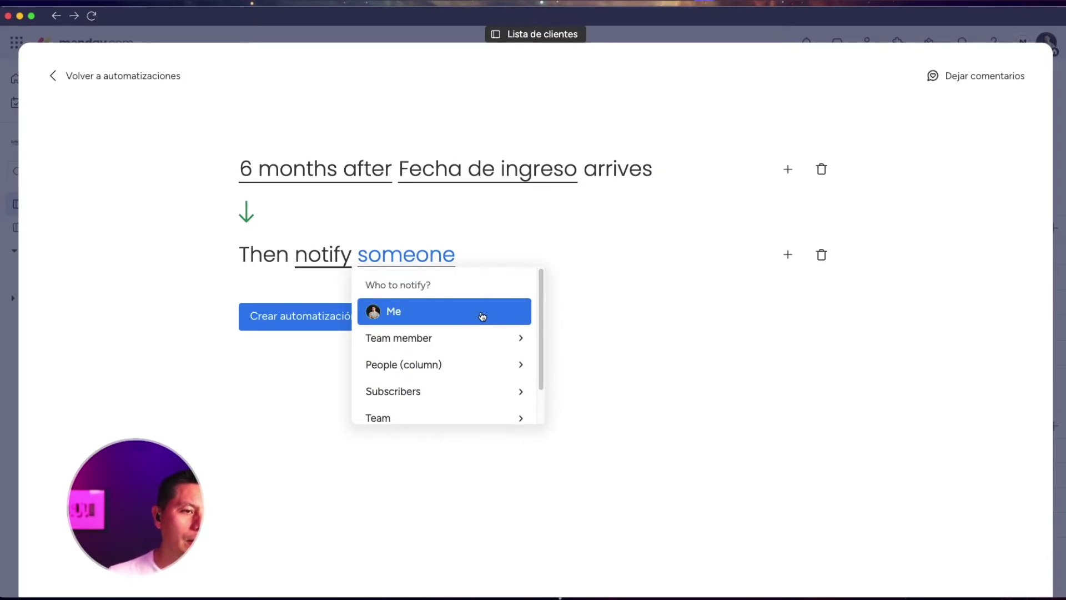
{"action": "left_click", "coordinate": [480, 316]}
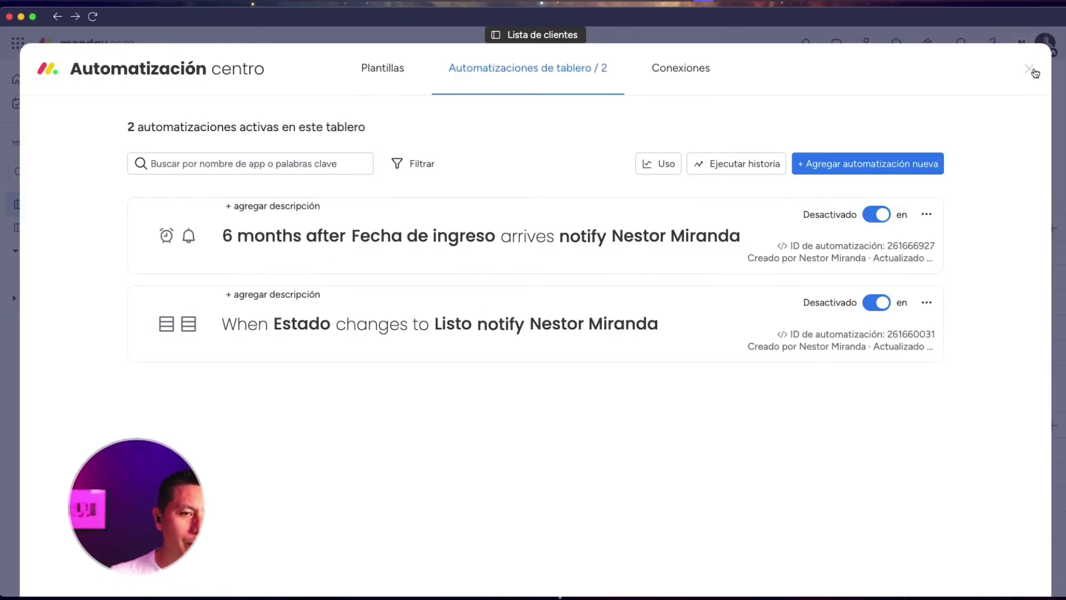
{"action": "left_click", "coordinate": [1033, 71]}
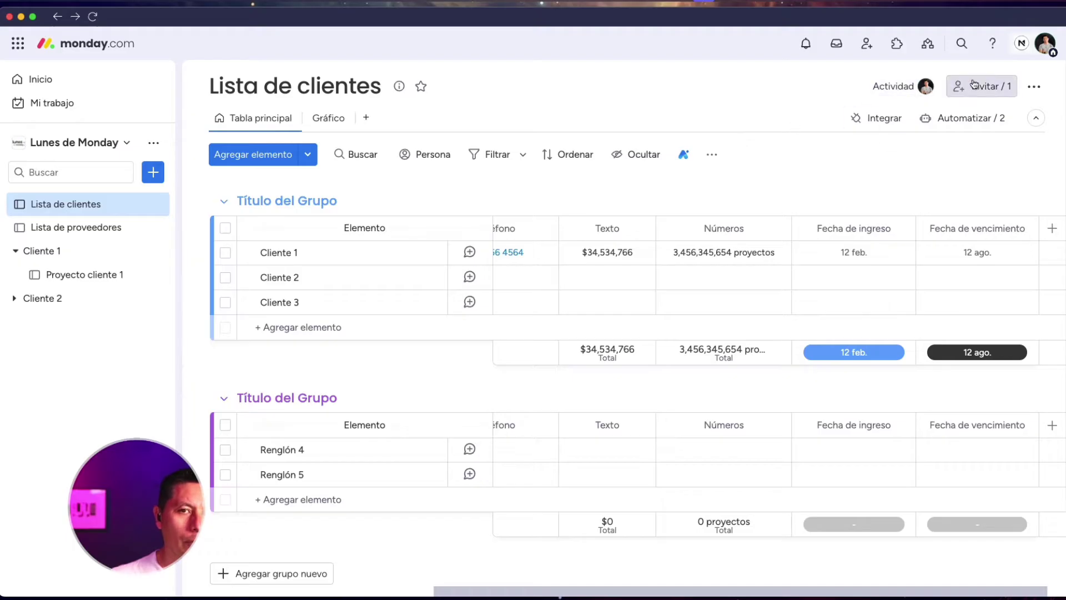
{"action": "left_click", "coordinate": [981, 86]}
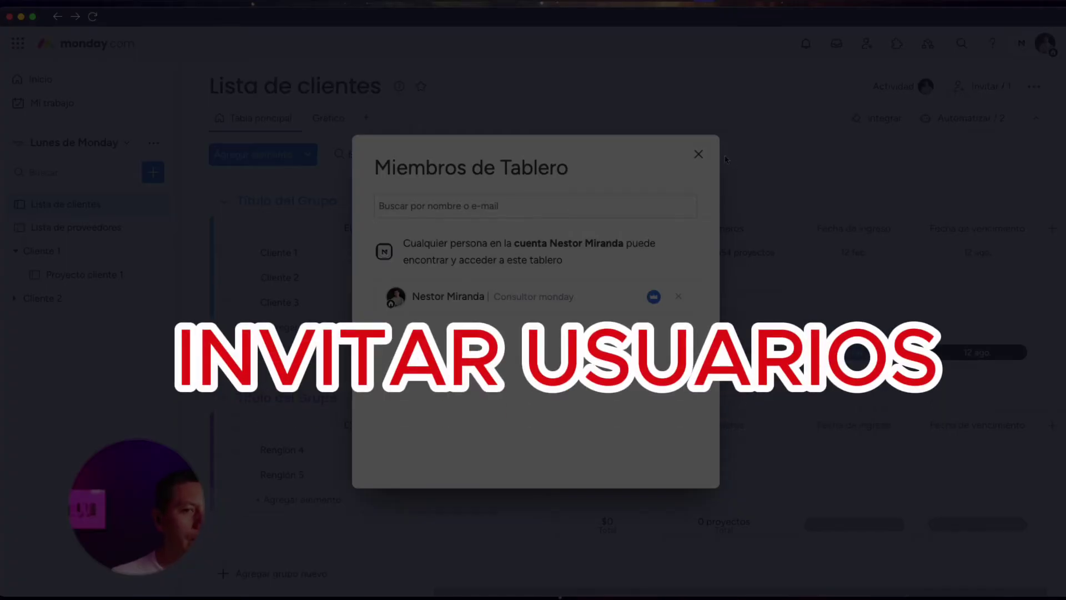
{"action": "left_click", "coordinate": [698, 155]}
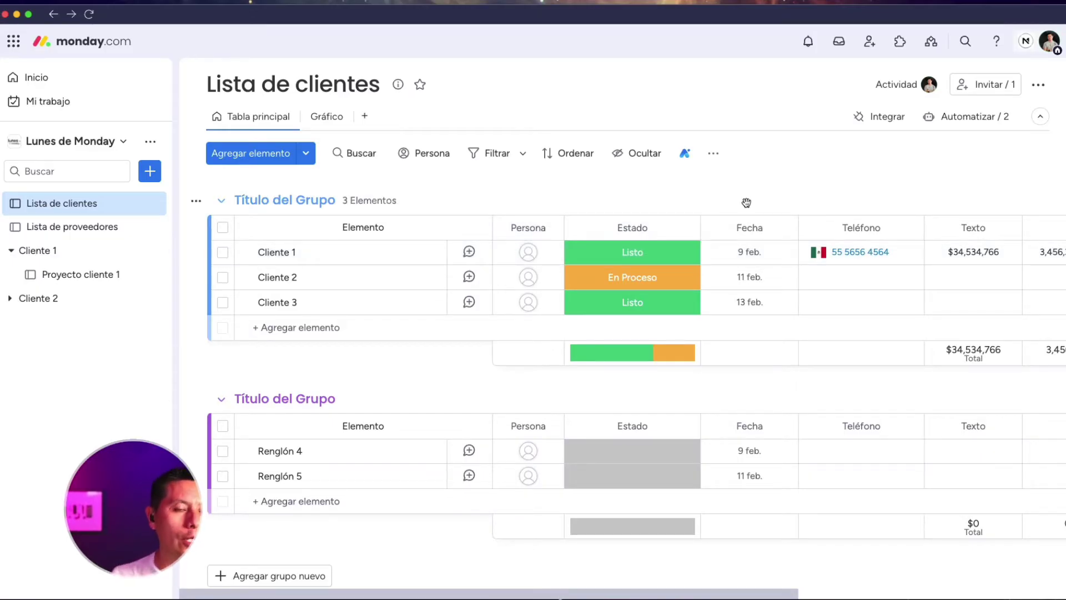
{"action": "scroll", "coordinate": [745, 203], "scroll_direction": "right", "scroll_amount": 5}
{"action": "scroll", "coordinate": [744, 225], "scroll_direction": "left", "scroll_amount": 5}
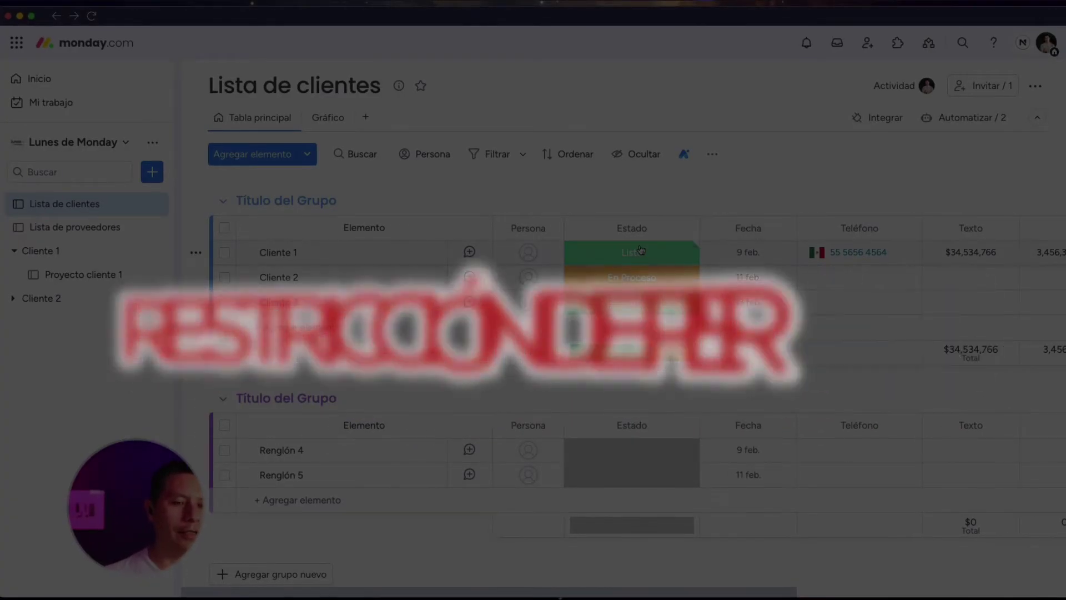
Apply Restringir edición de columna to the Teléfono column via its Configuración menu
{"action": "scroll", "coordinate": [639, 245], "scroll_direction": "right", "scroll_amount": 5}
{"action": "scroll", "coordinate": [640, 245], "scroll_direction": "left", "scroll_amount": 3}
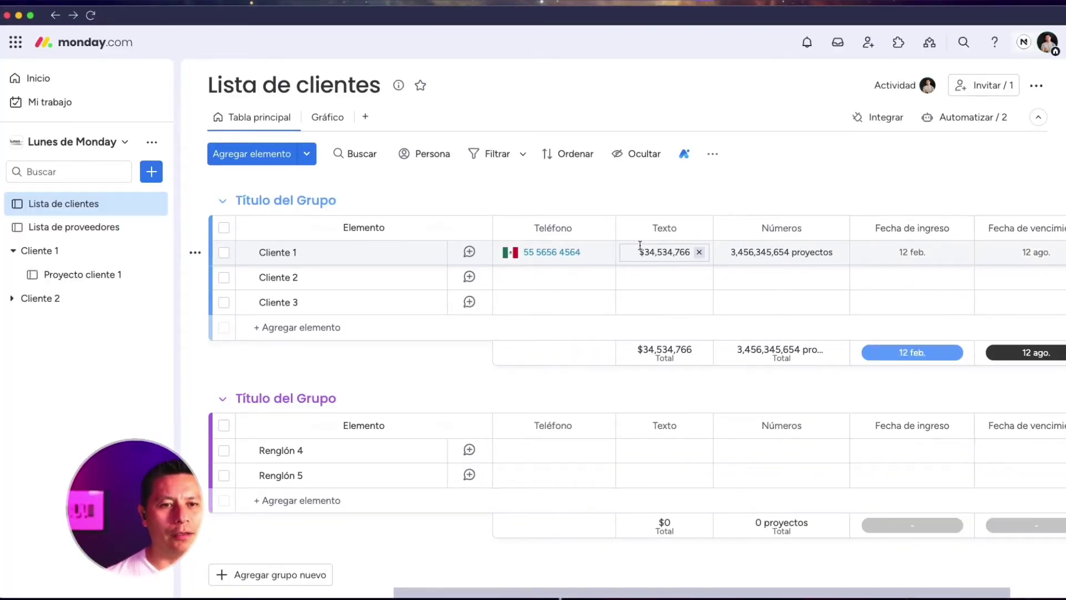
{"action": "scroll", "coordinate": [640, 247], "scroll_direction": "left", "scroll_amount": 5}
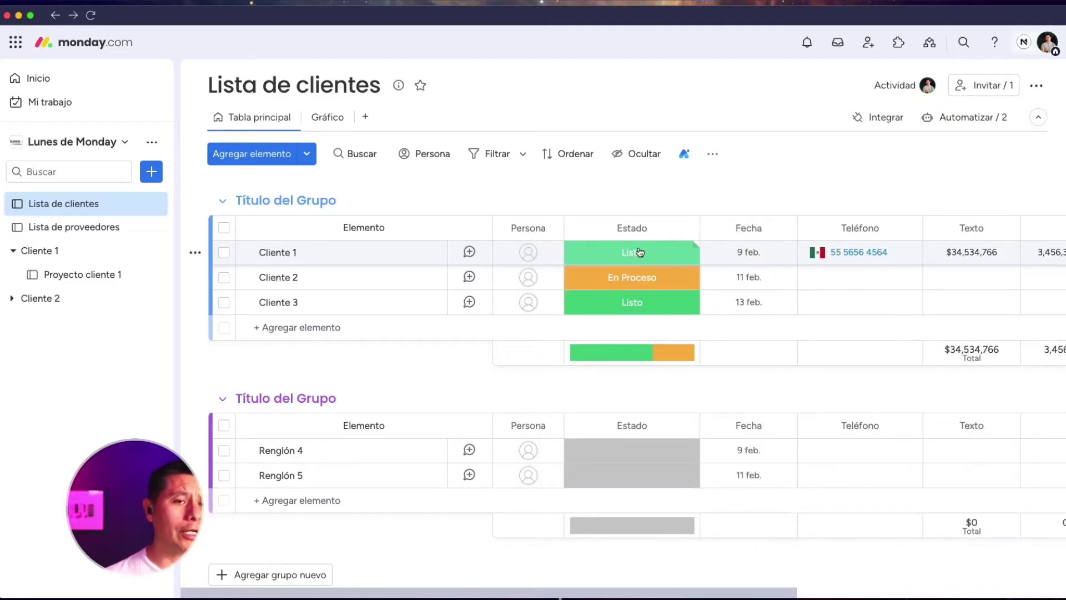
{"action": "scroll", "coordinate": [639, 250], "scroll_direction": "right", "scroll_amount": 2}
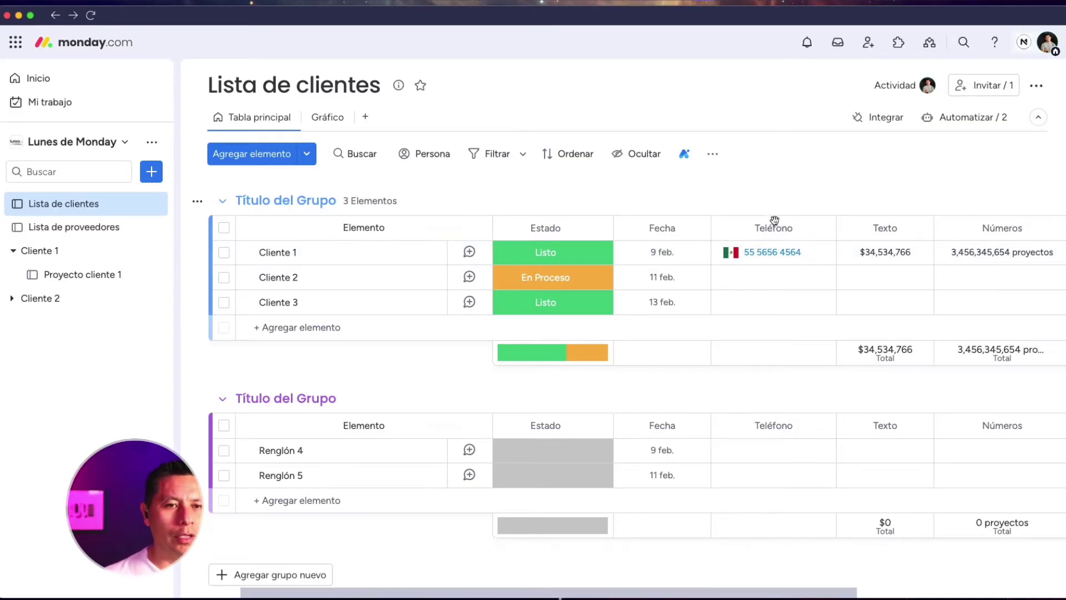
{"action": "left_click", "coordinate": [822, 228]}
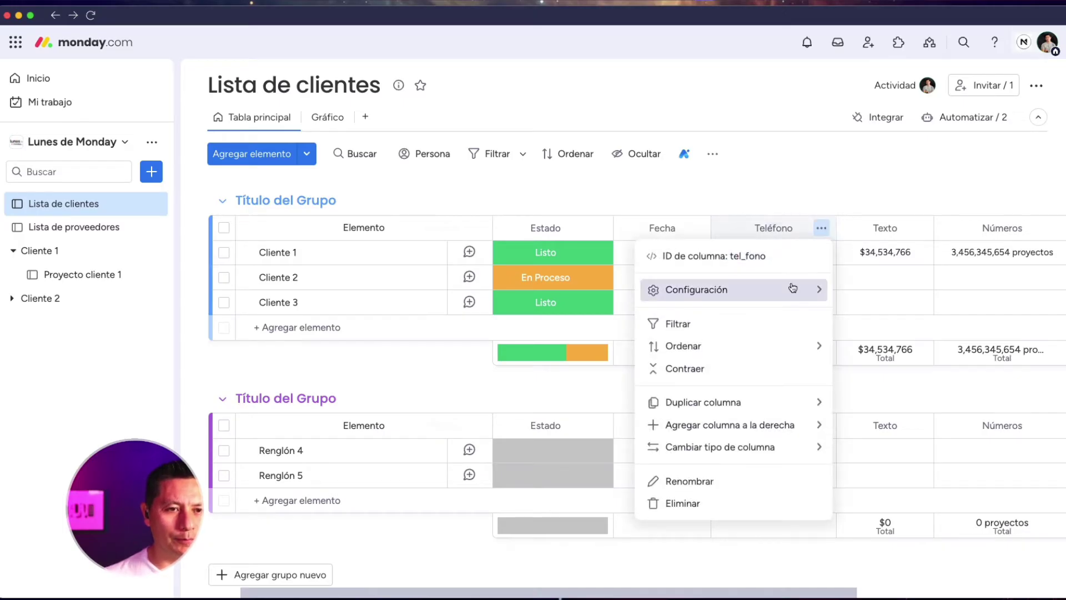
{"action": "mouse_move", "coordinate": [790, 290]}
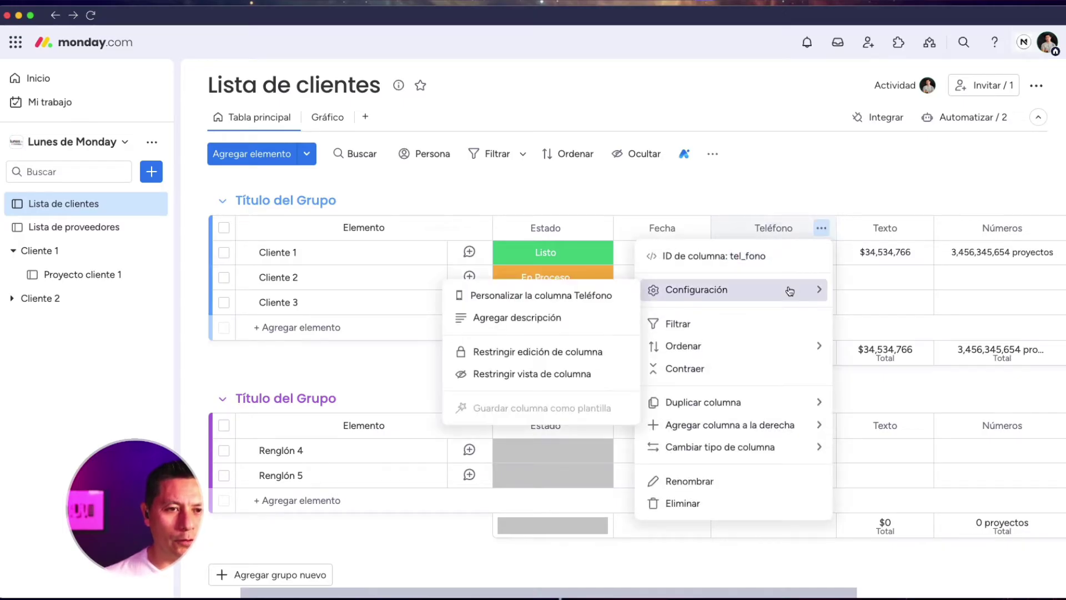
{"action": "left_click", "coordinate": [578, 352]}
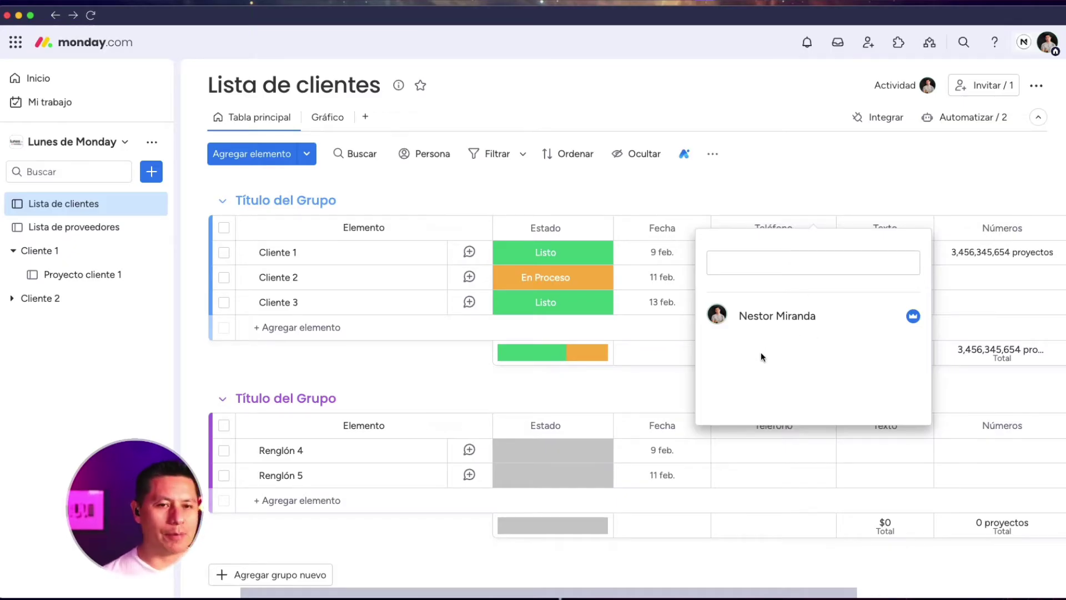
{"action": "left_click", "coordinate": [843, 180]}
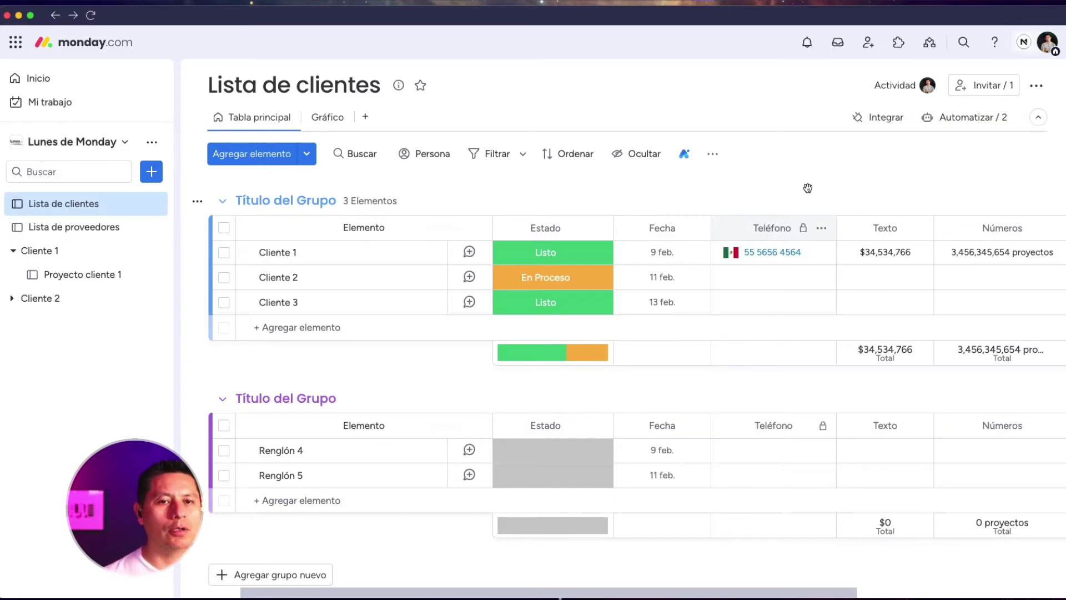
{"action": "scroll", "coordinate": [806, 185], "scroll_direction": "right", "scroll_amount": 1}
{"action": "scroll", "coordinate": [808, 188], "scroll_direction": "left", "scroll_amount": 2}
{"action": "scroll", "coordinate": [808, 187], "scroll_direction": "left", "scroll_amount": 3}
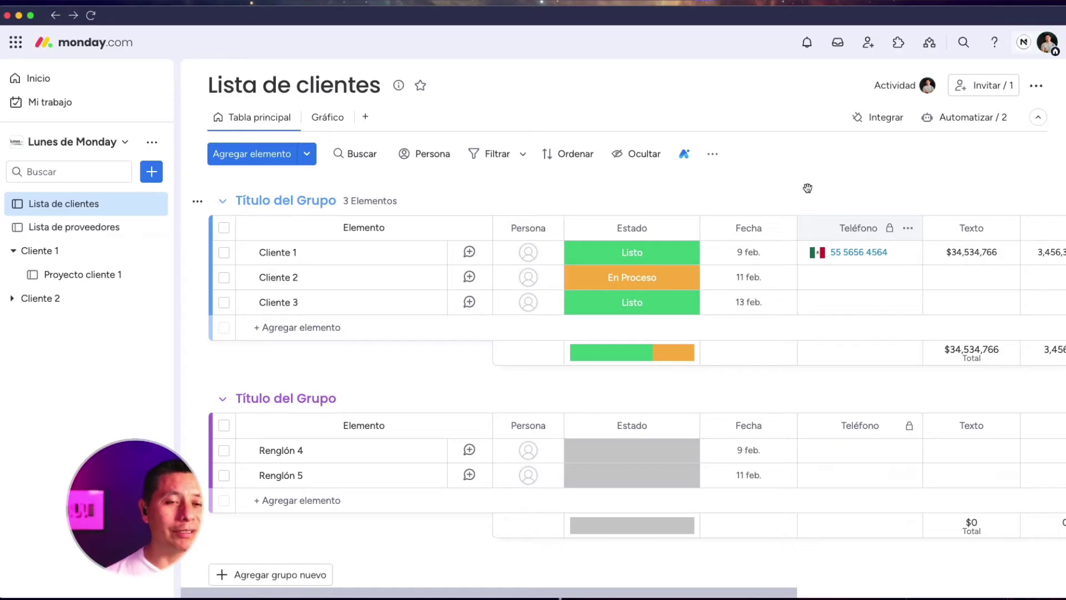
{"action": "scroll", "coordinate": [807, 187], "scroll_direction": "right", "scroll_amount": 2}
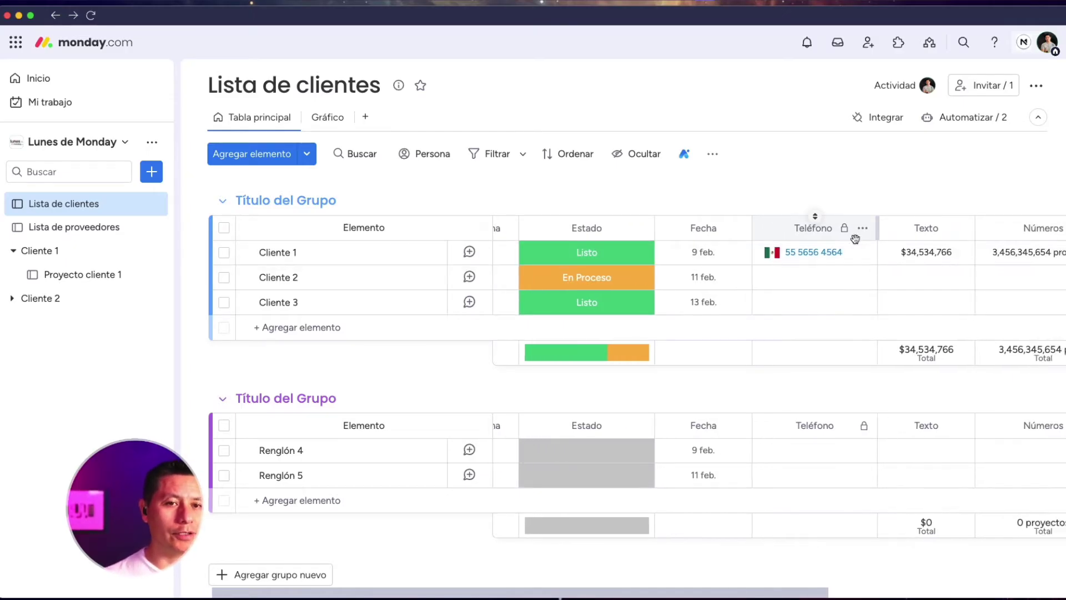
{"action": "scroll", "coordinate": [850, 233], "scroll_direction": "right", "scroll_amount": 5}
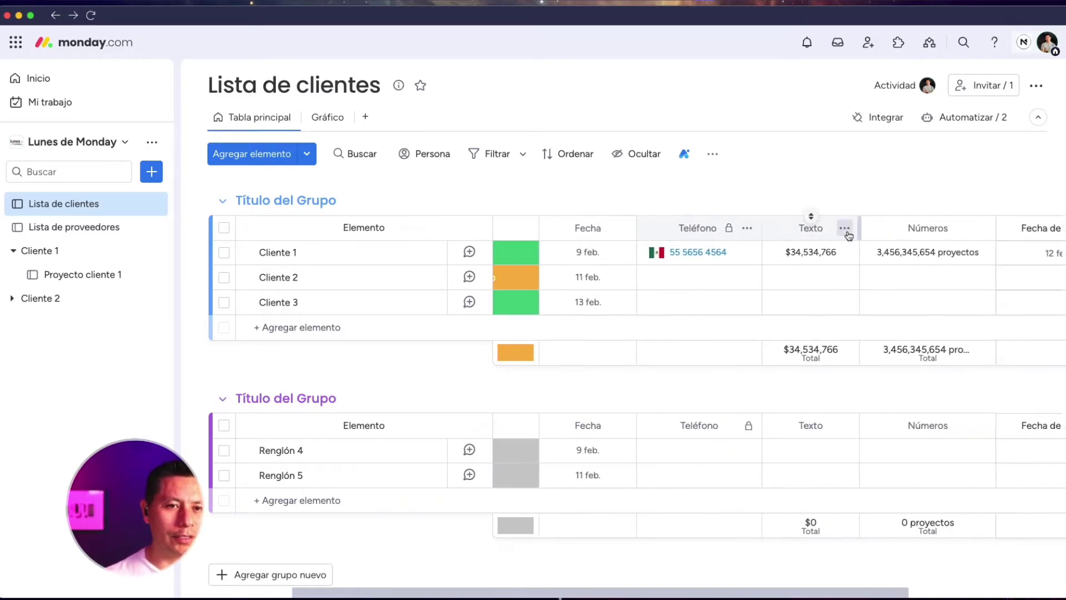
{"action": "scroll", "coordinate": [849, 235], "scroll_direction": "right", "scroll_amount": 10}
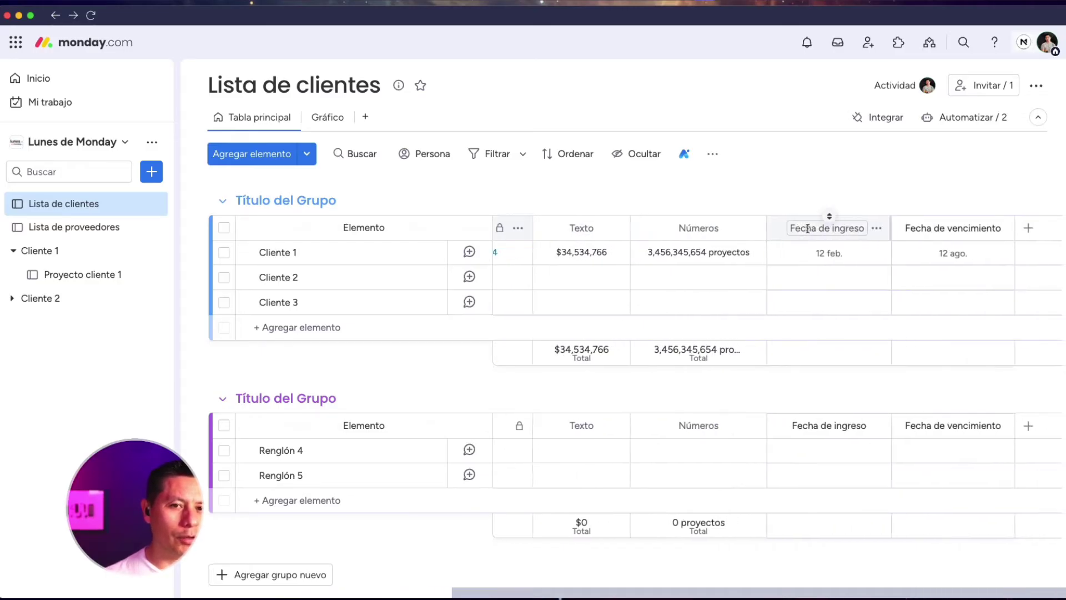
{"action": "scroll", "coordinate": [1002, 230], "scroll_direction": "left", "scroll_amount": 15}
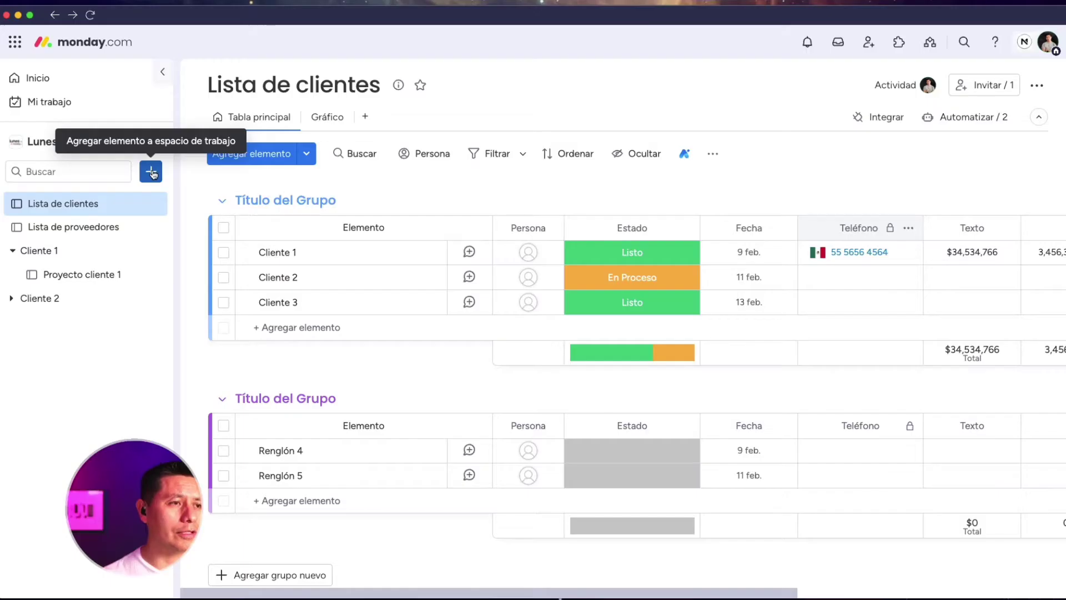
Create a Privado board called Tablero nuevo from the sidebar + menu
{"action": "left_click", "coordinate": [152, 172]}
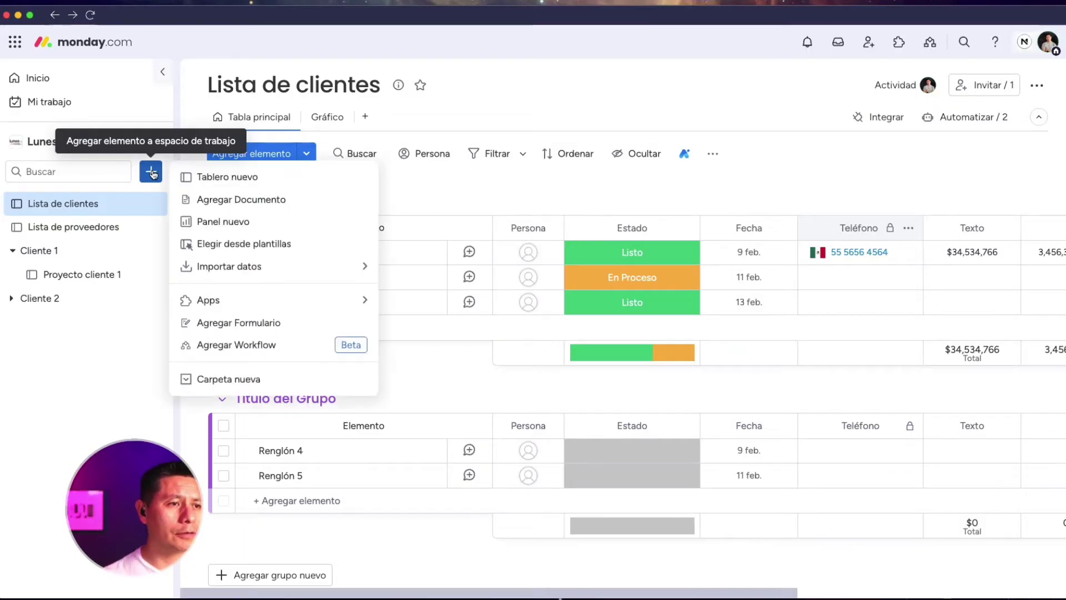
{"action": "left_click", "coordinate": [222, 177]}
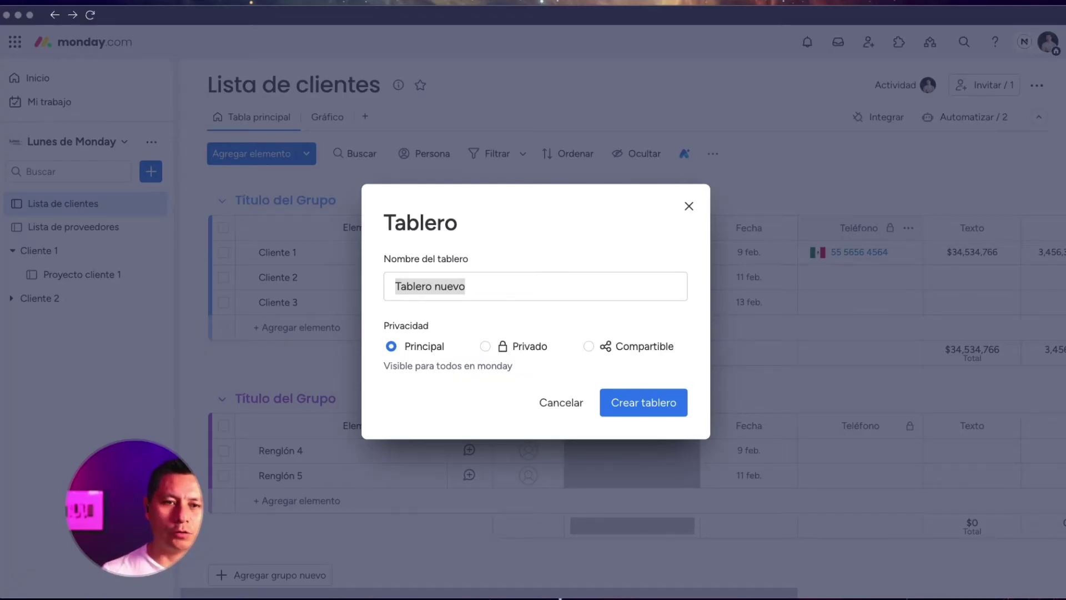
{"action": "left_click", "coordinate": [485, 346]}
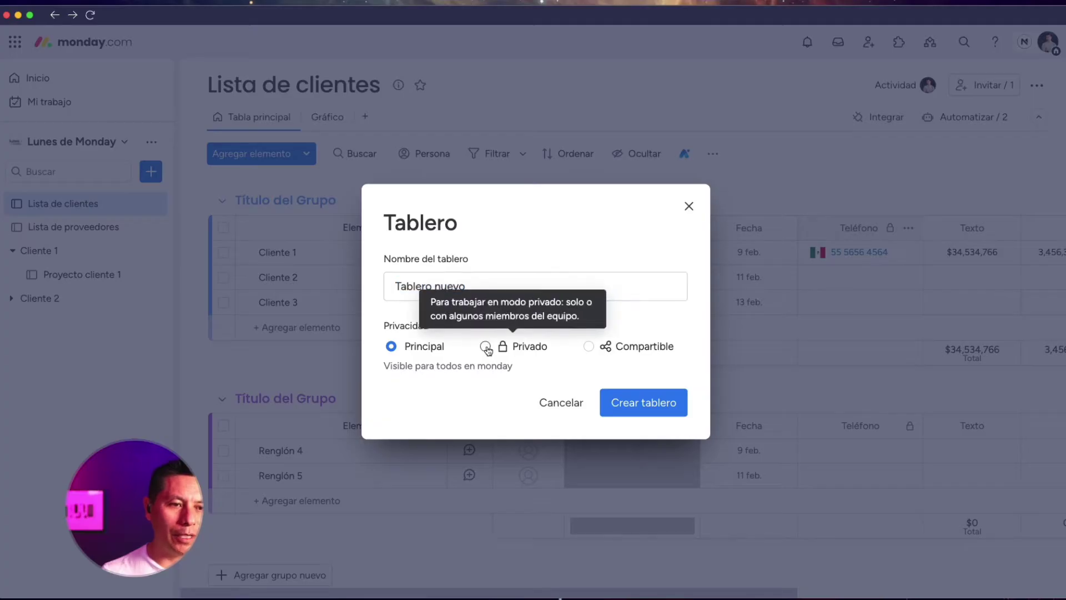
{"action": "left_click", "coordinate": [660, 412]}
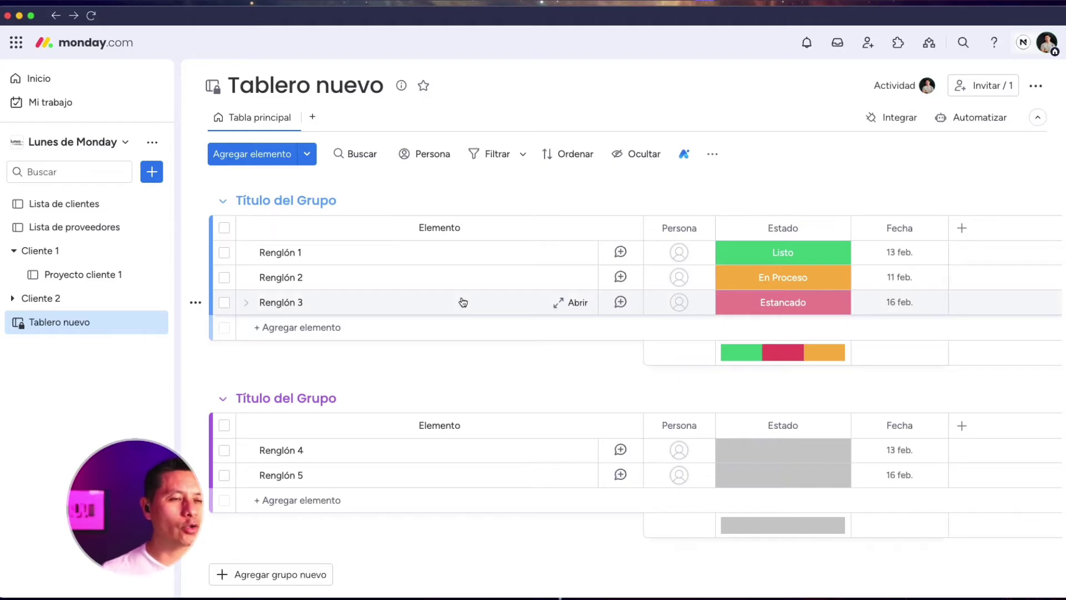
Check Tablero nuevo's members and people search, then return to Lista de clientes
{"action": "left_click", "coordinate": [1009, 85]}
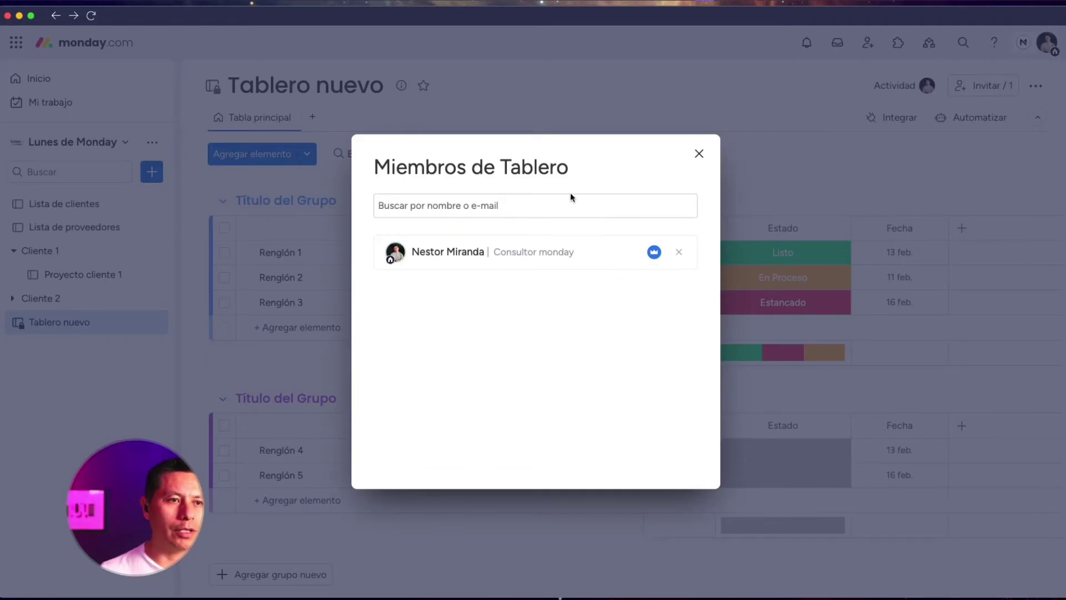
{"action": "left_click", "coordinate": [544, 205]}
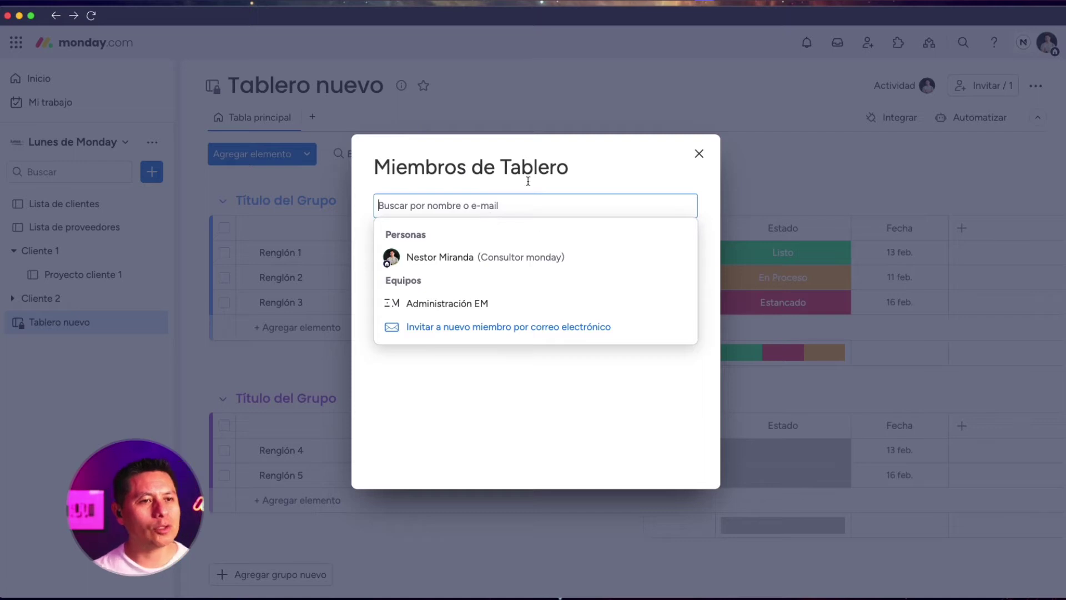
{"action": "left_click", "coordinate": [700, 160]}
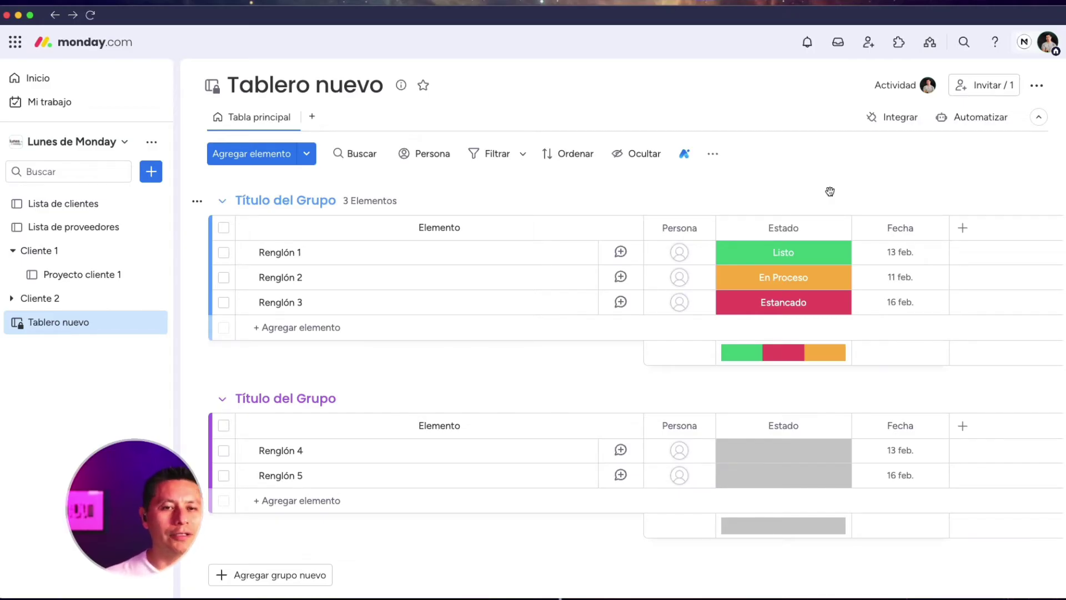
{"action": "left_click", "coordinate": [96, 207]}
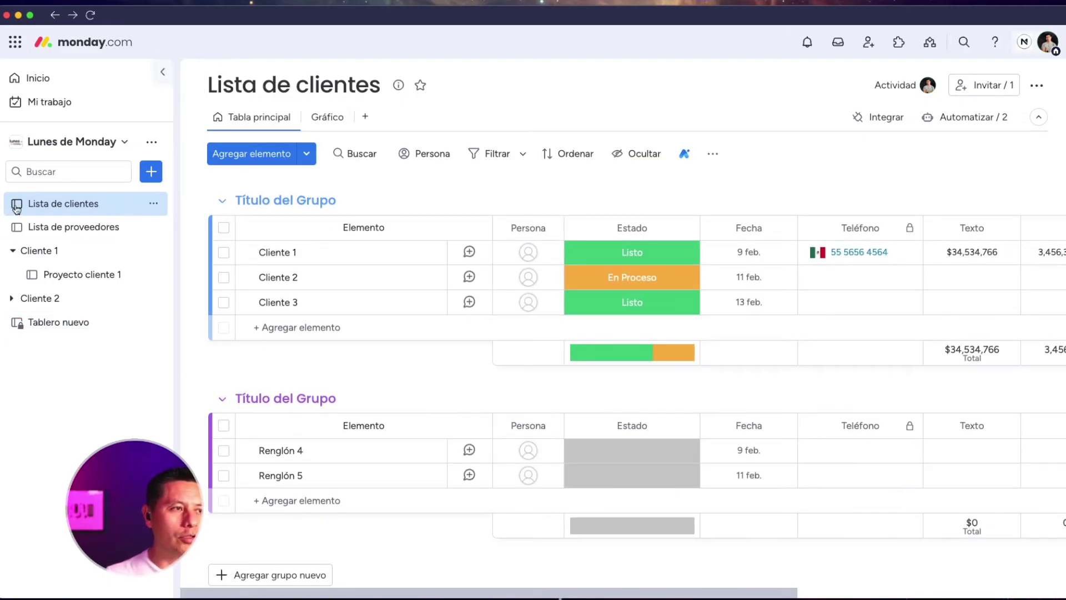
Create another Tablero nuevo board with the Compartible option selected
{"action": "mouse_move", "coordinate": [18, 210]}
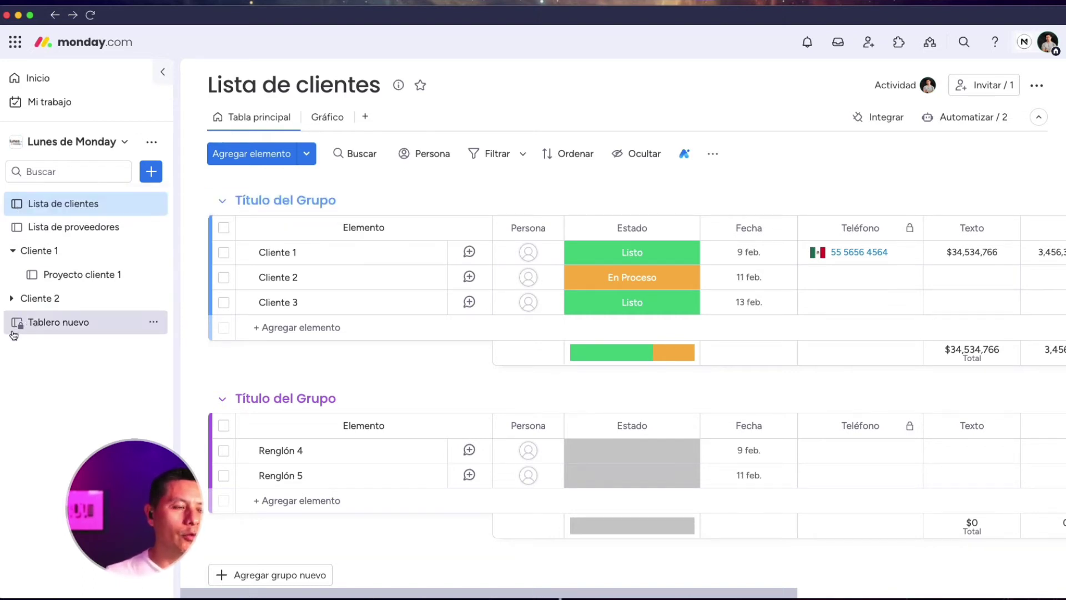
{"action": "mouse_move", "coordinate": [20, 328]}
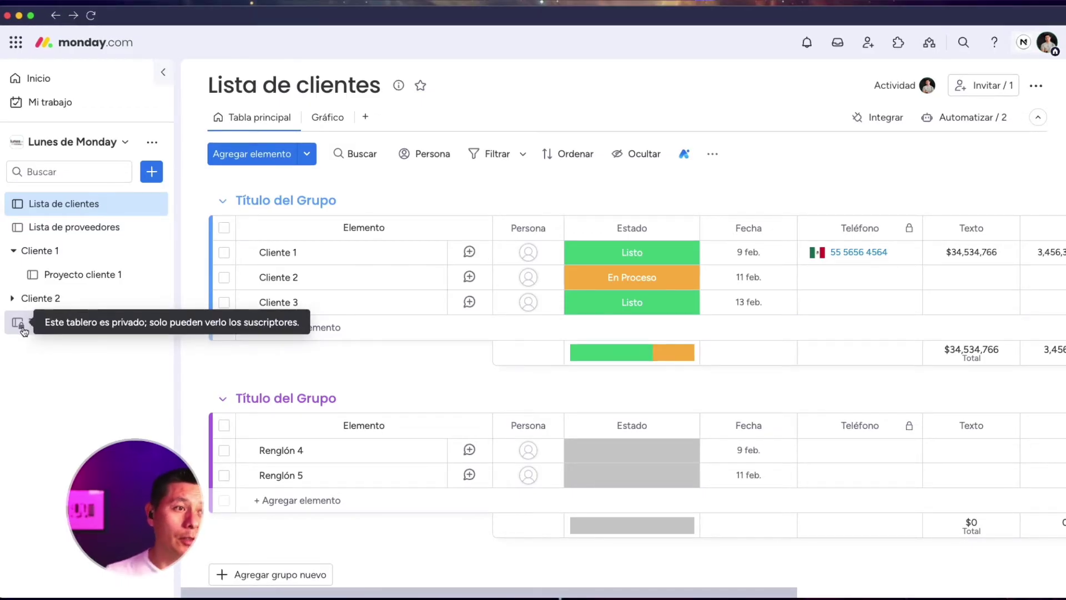
{"action": "left_click", "coordinate": [151, 172]}
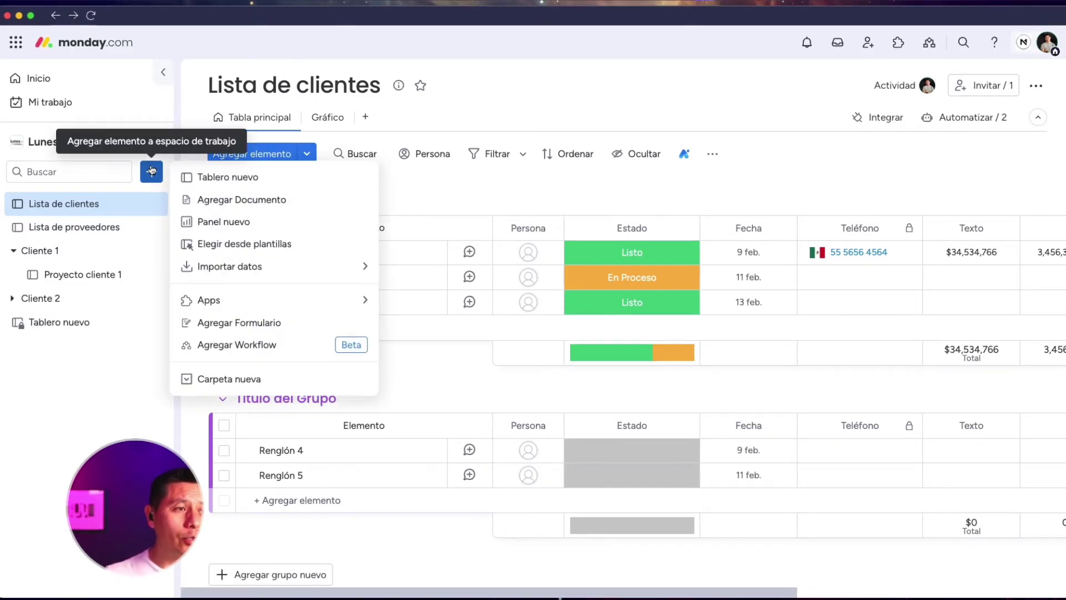
{"action": "left_click", "coordinate": [253, 177]}
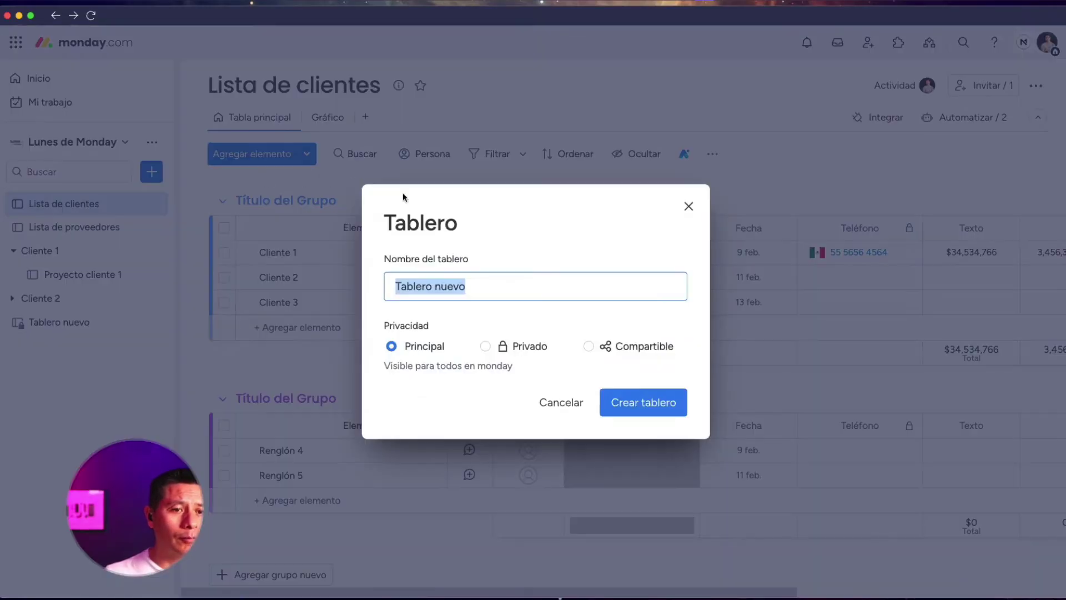
{"action": "left_click", "coordinate": [590, 347]}
{"action": "left_click", "coordinate": [646, 409]}
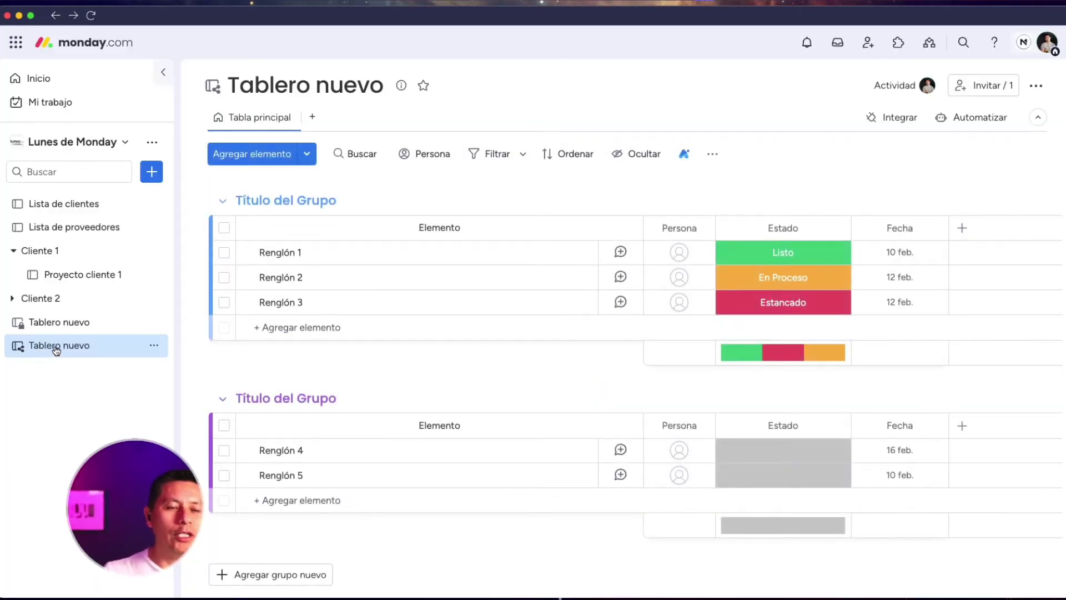
Open the private Tablero nuevo, view its Invitar / 1 member list, then open the other Tablero nuevo
{"action": "left_click", "coordinate": [69, 323]}
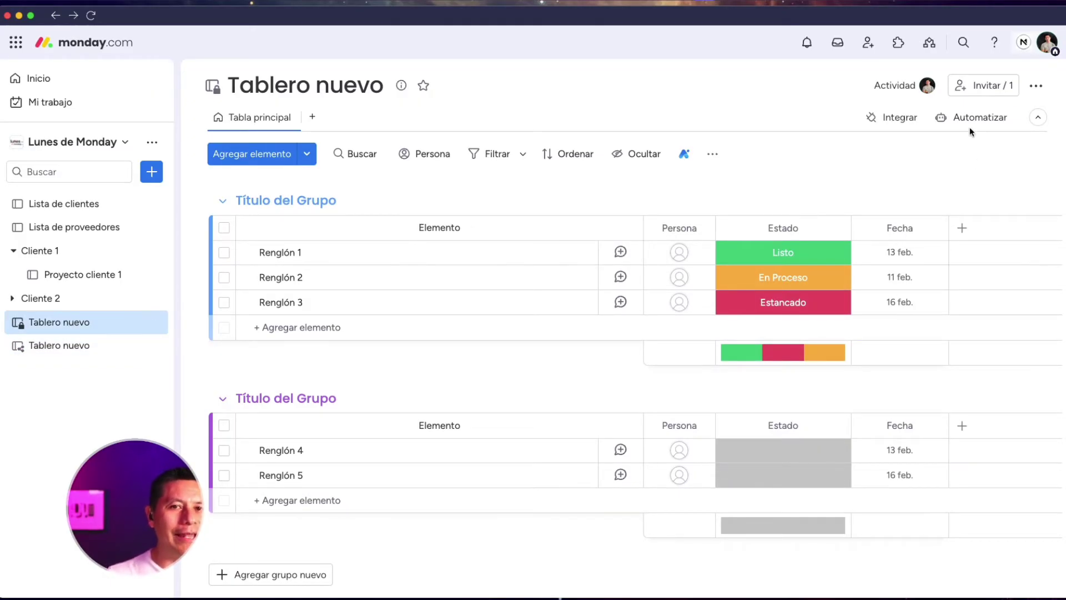
{"action": "left_click", "coordinate": [981, 85]}
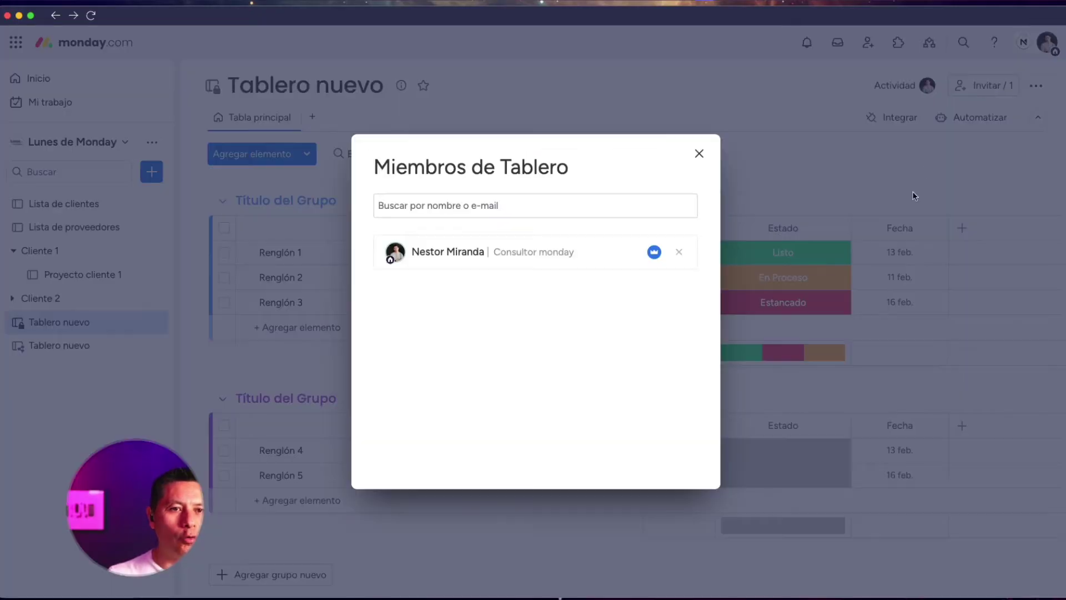
{"action": "left_click", "coordinate": [701, 154]}
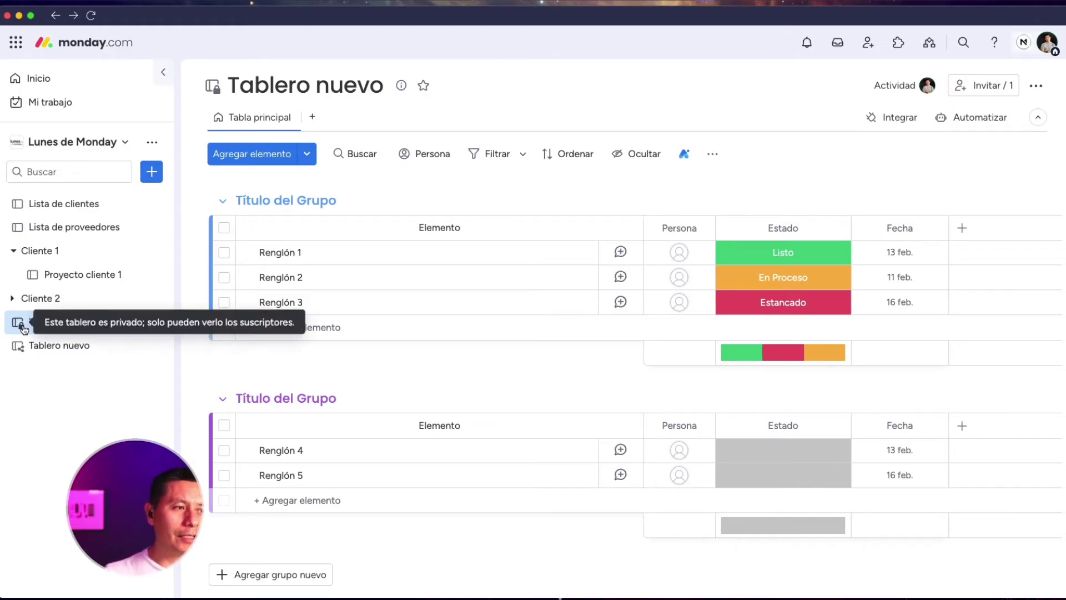
{"action": "mouse_move", "coordinate": [22, 354]}
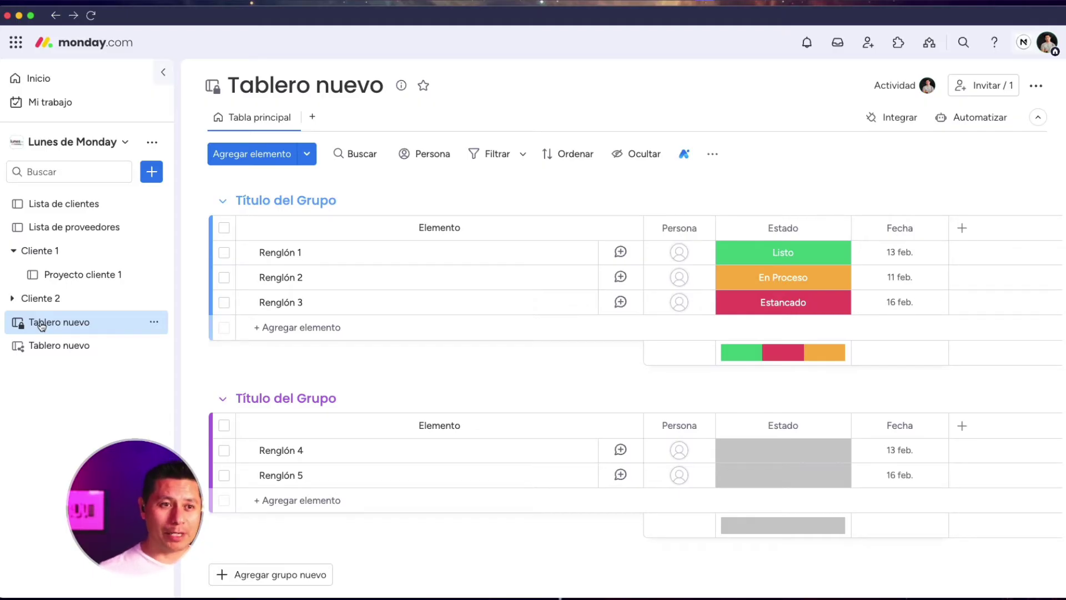
{"action": "left_click", "coordinate": [91, 349]}
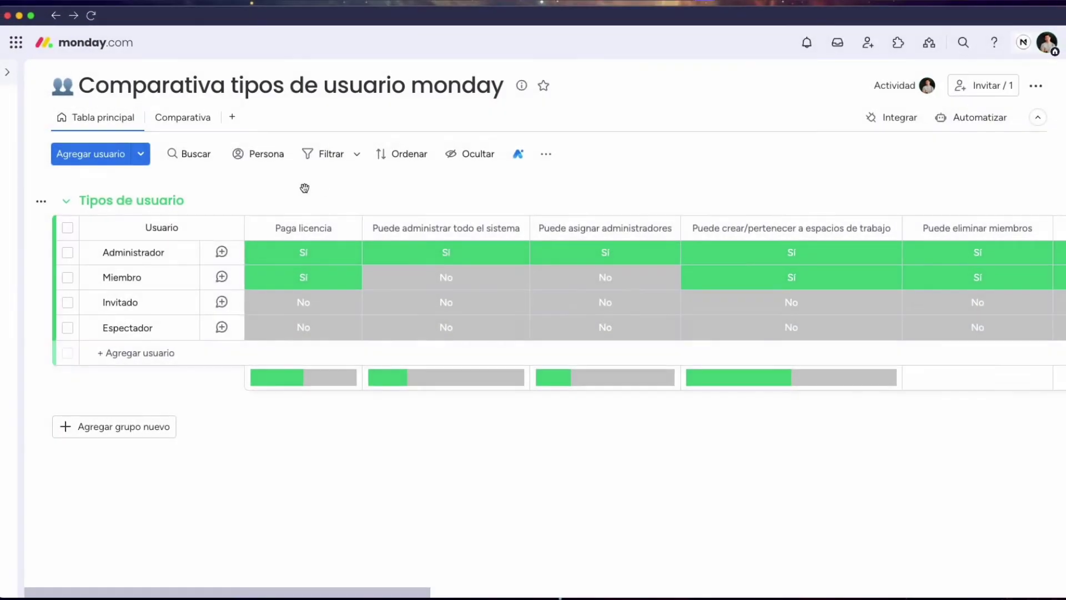
{"action": "scroll", "coordinate": [239, 199], "scroll_direction": "down", "scroll_amount": 1}
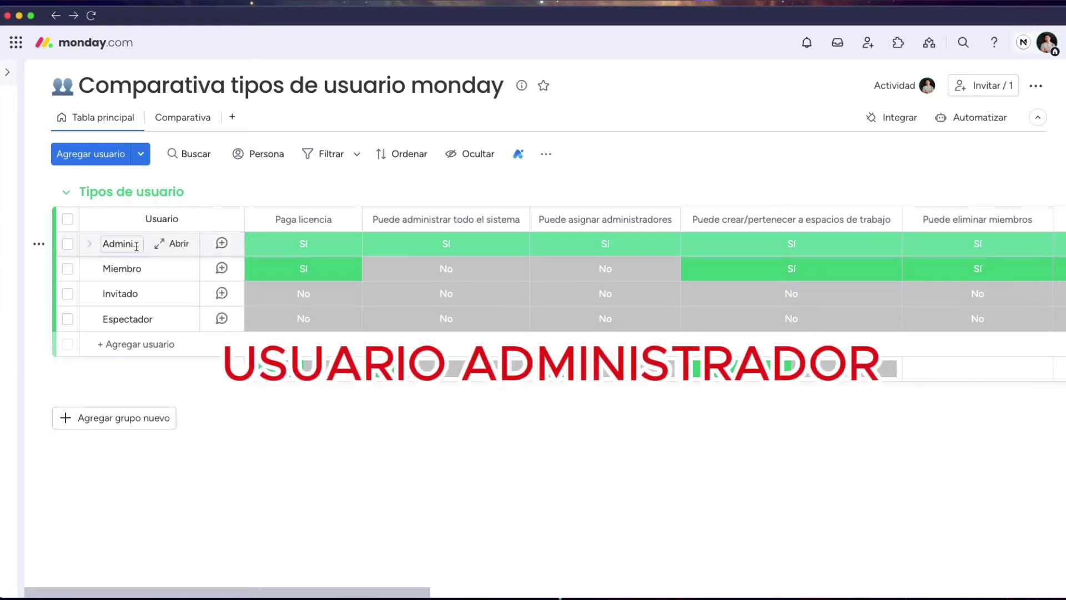
{"action": "scroll", "coordinate": [137, 244], "scroll_direction": "right", "scroll_amount": 2}
{"action": "scroll", "coordinate": [137, 244], "scroll_direction": "left", "scroll_amount": 2}
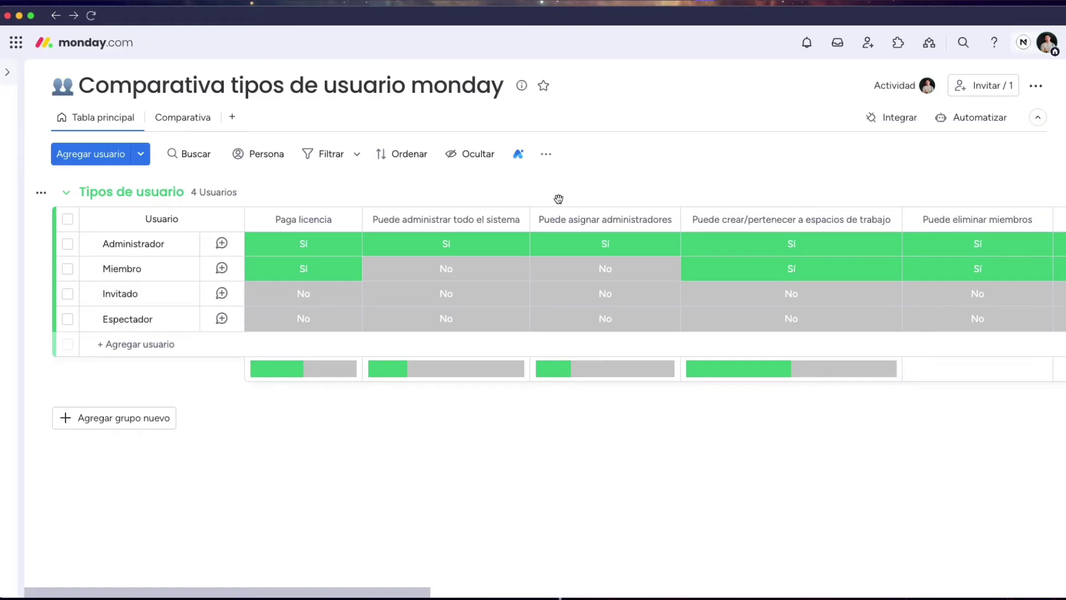
{"action": "scroll", "coordinate": [421, 242], "scroll_direction": "right", "scroll_amount": 5}
{"action": "scroll", "coordinate": [421, 242], "scroll_direction": "right", "scroll_amount": 15}
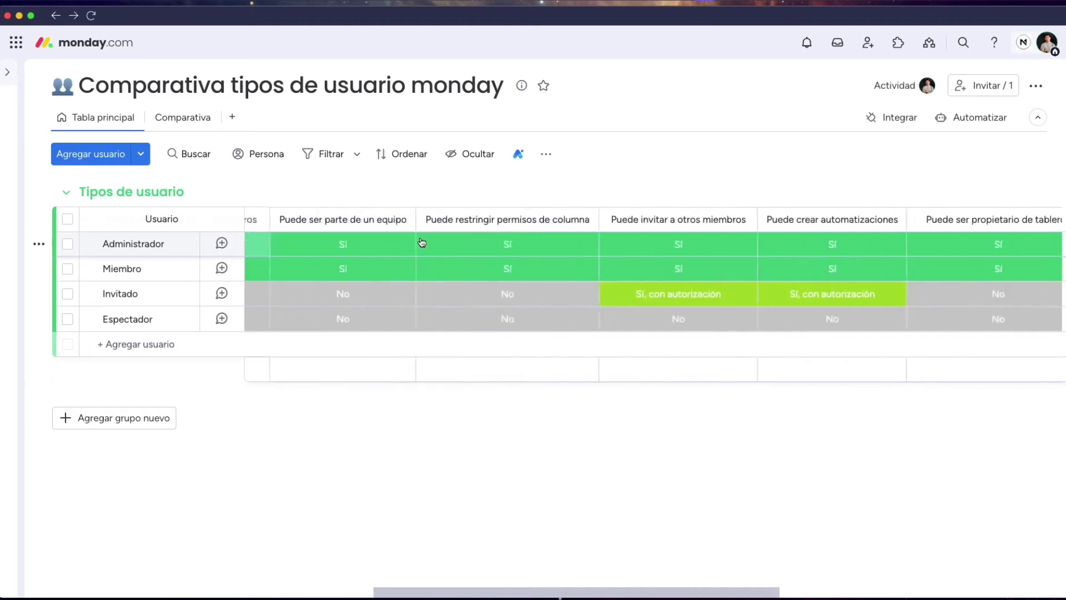
{"action": "scroll", "coordinate": [422, 243], "scroll_direction": "left", "scroll_amount": 10}
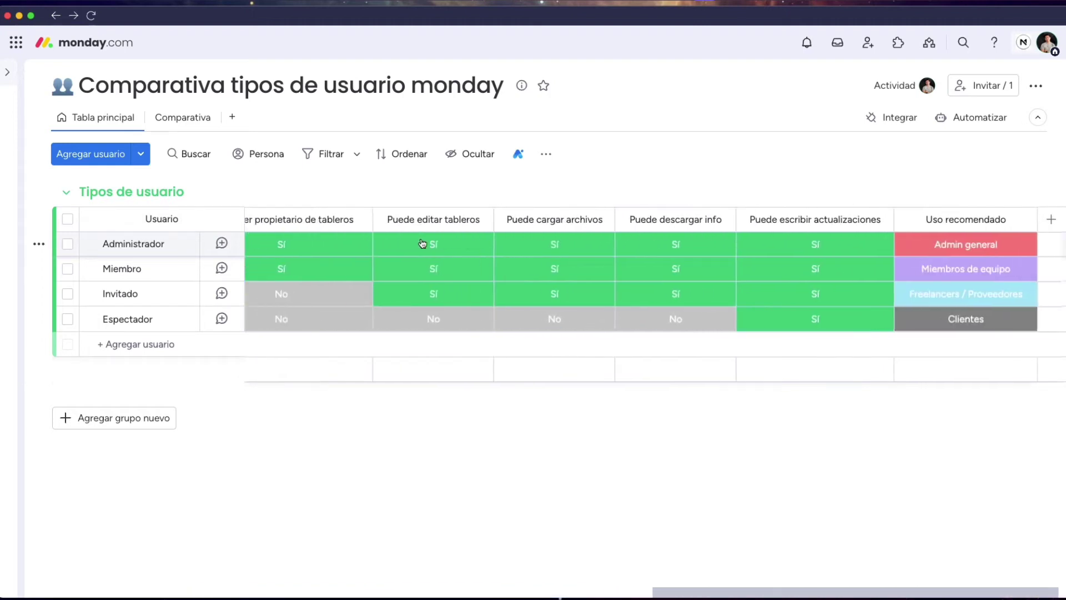
{"action": "scroll", "coordinate": [421, 243], "scroll_direction": "left", "scroll_amount": 10}
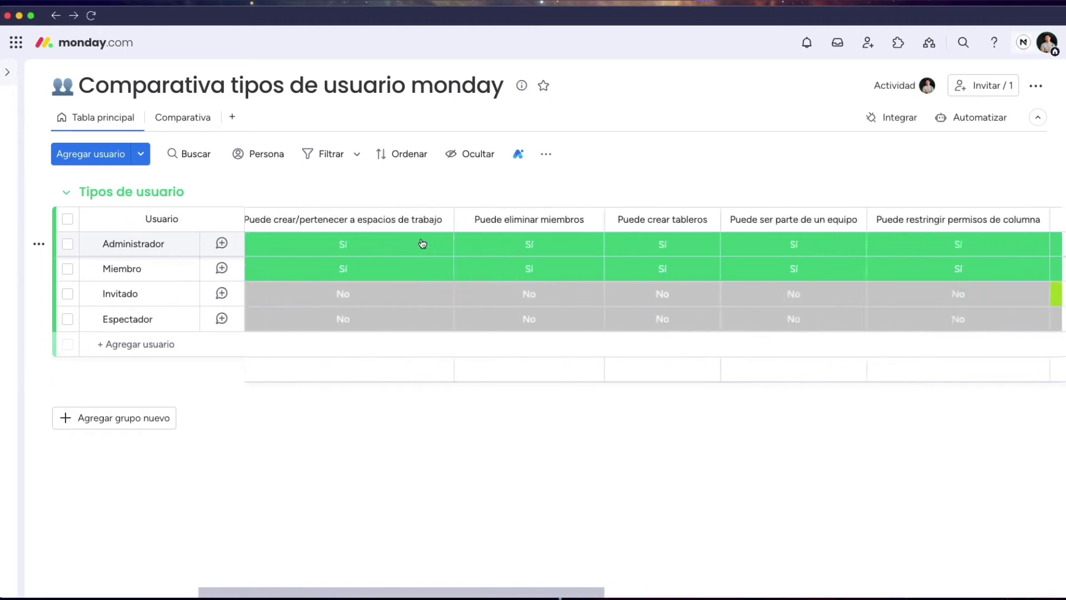
{"action": "scroll", "coordinate": [422, 243], "scroll_direction": "left", "scroll_amount": 3}
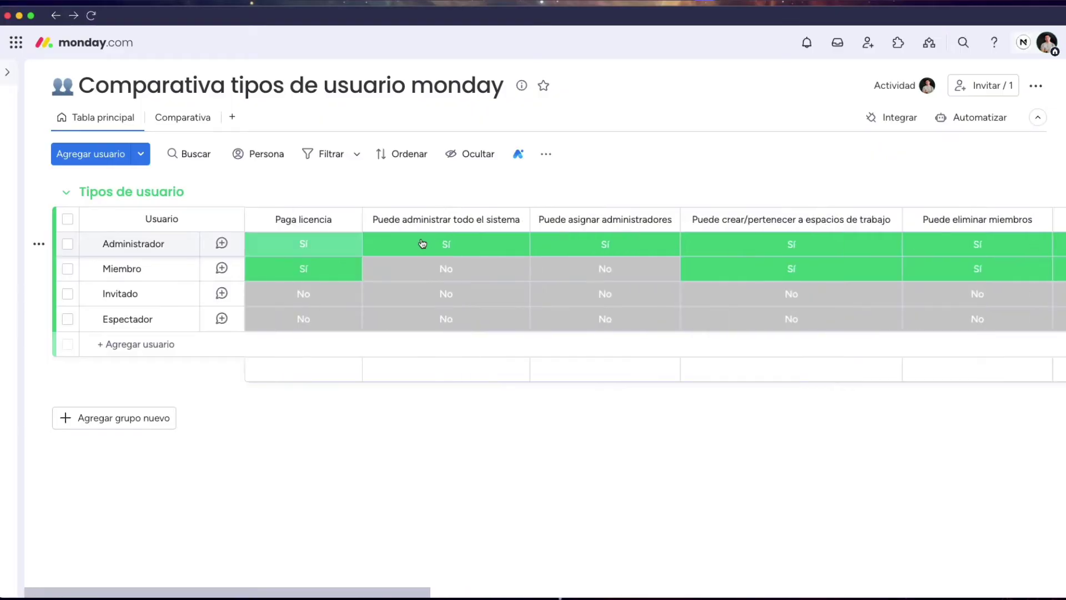
{"action": "left_click", "coordinate": [130, 269]}
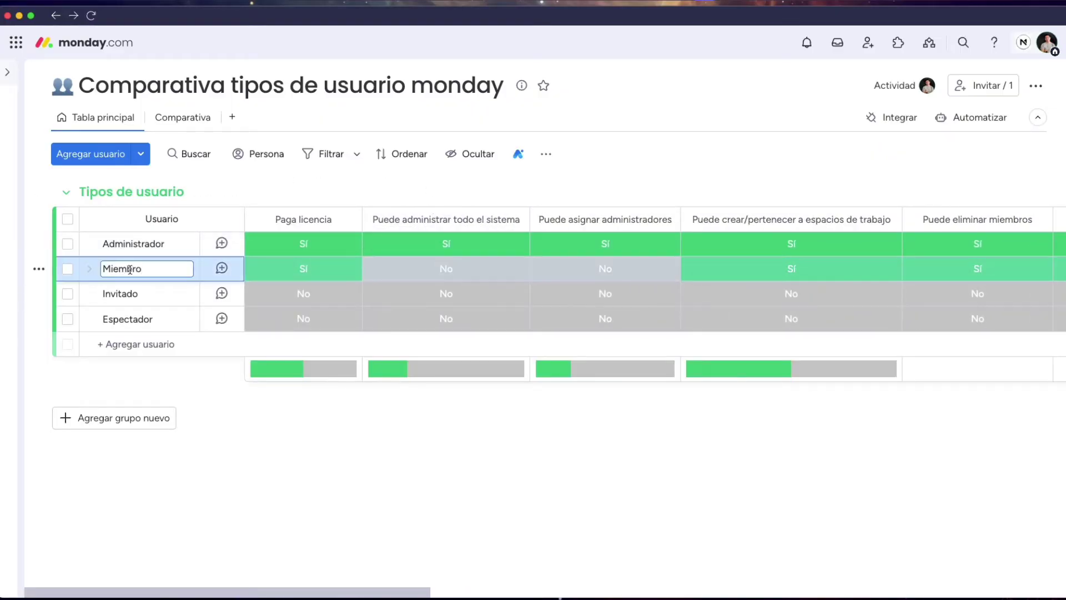
{"action": "left_click_drag", "start_coordinate": [147, 269], "coordinate": [104, 269]}
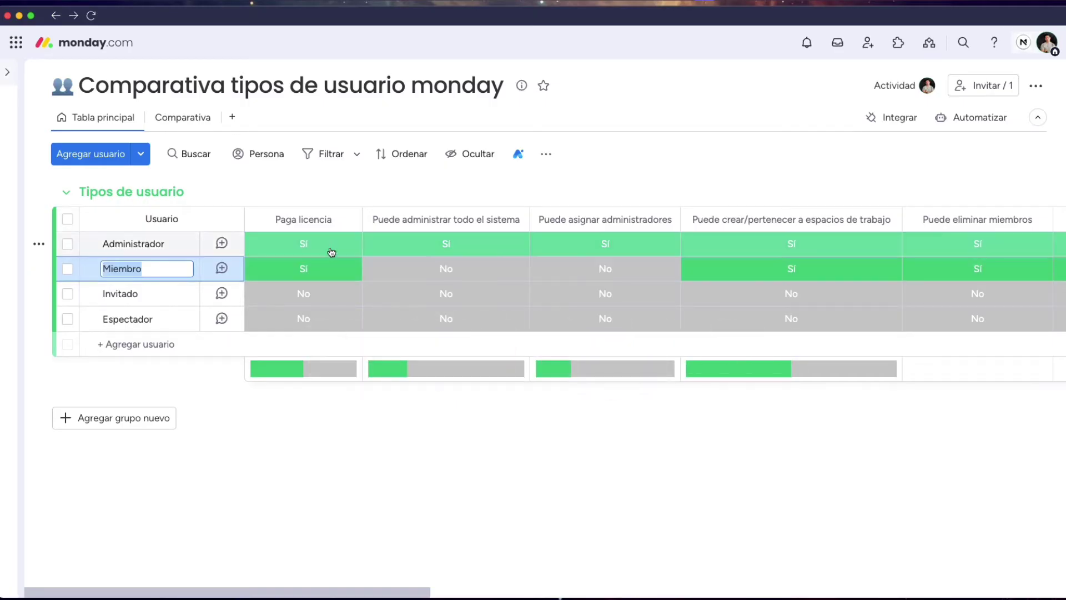
{"action": "scroll", "coordinate": [331, 253], "scroll_direction": "right", "scroll_amount": 2}
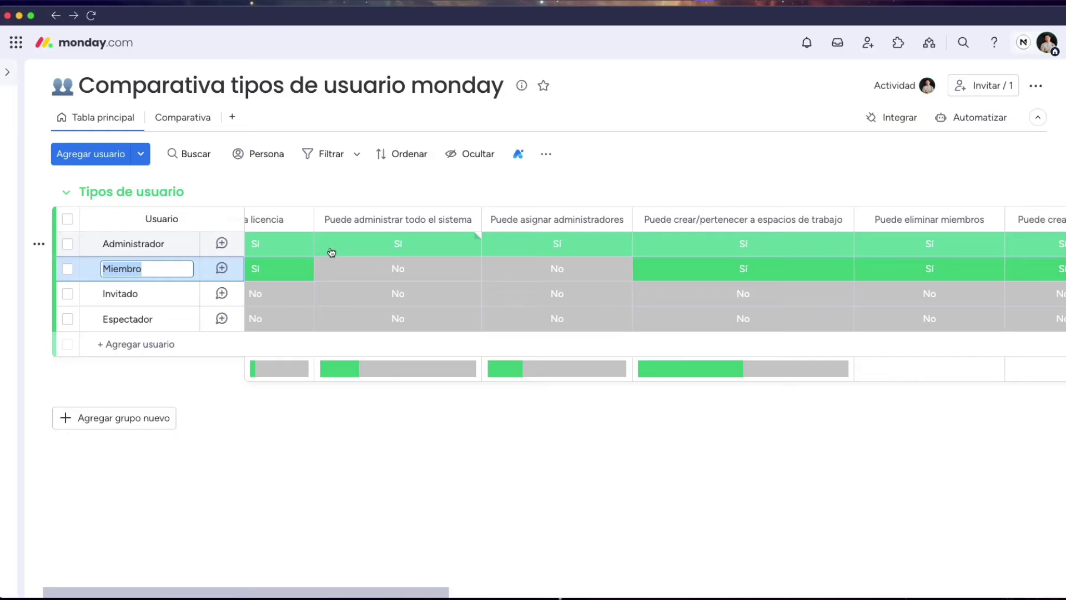
{"action": "scroll", "coordinate": [331, 253], "scroll_direction": "right", "scroll_amount": 3}
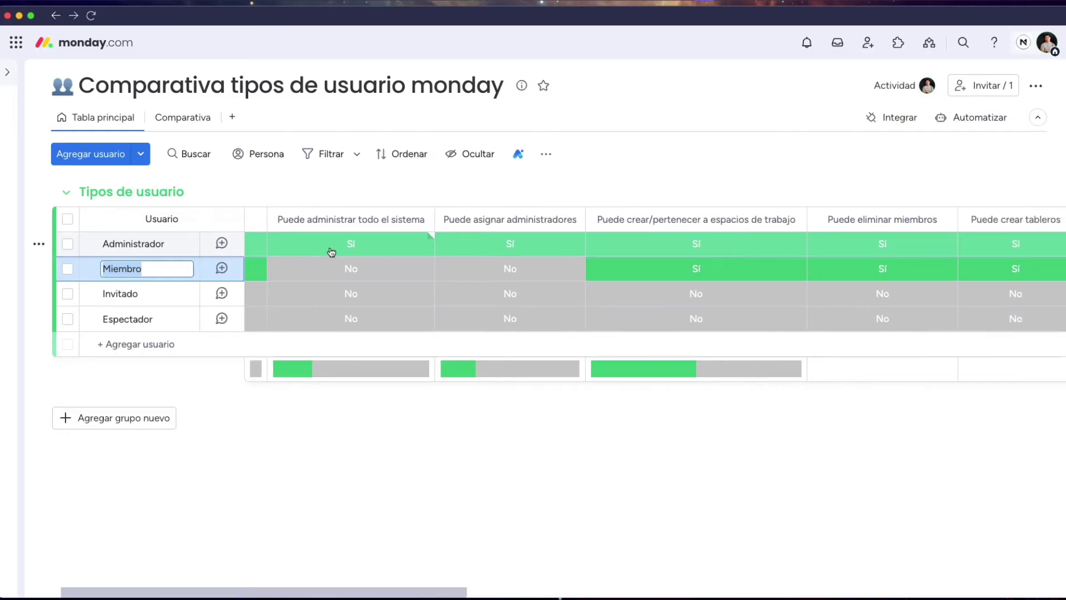
{"action": "scroll", "coordinate": [331, 253], "scroll_direction": "right", "scroll_amount": 3}
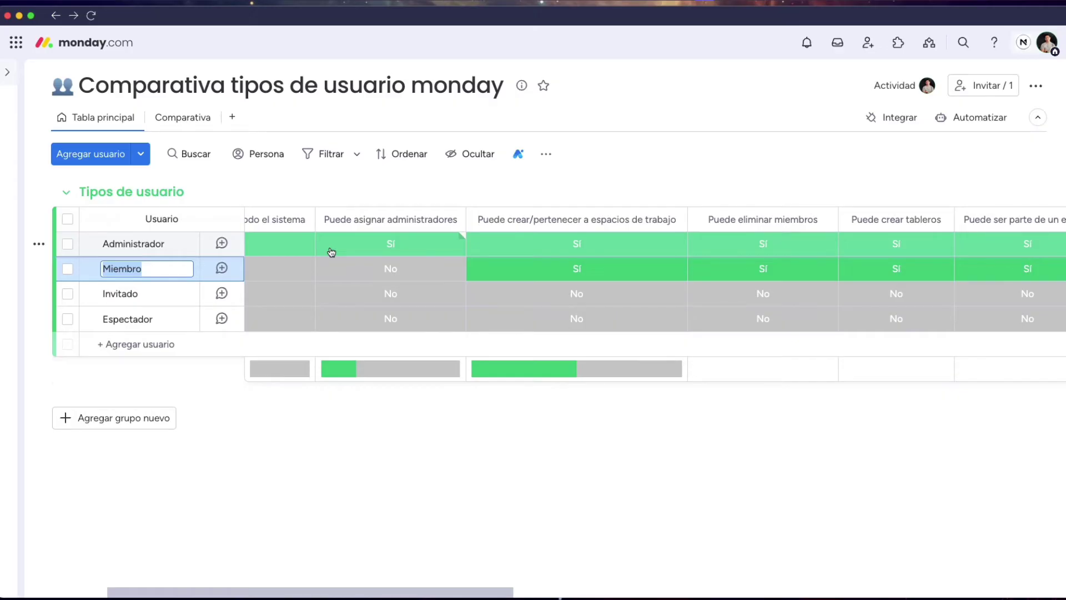
{"action": "left_click", "coordinate": [229, 404]}
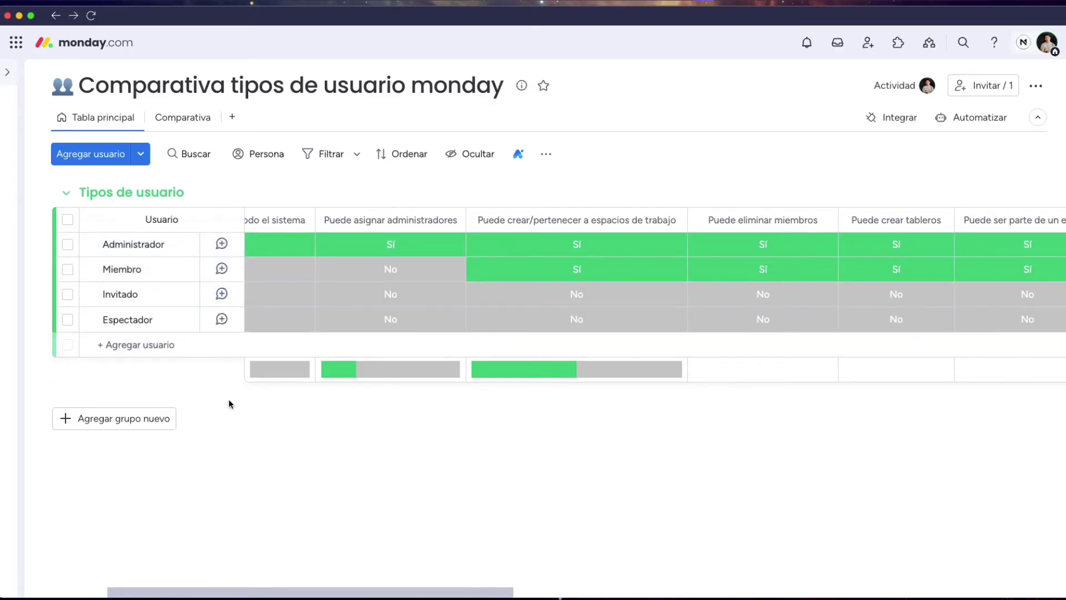
{"action": "left_click", "coordinate": [130, 294]}
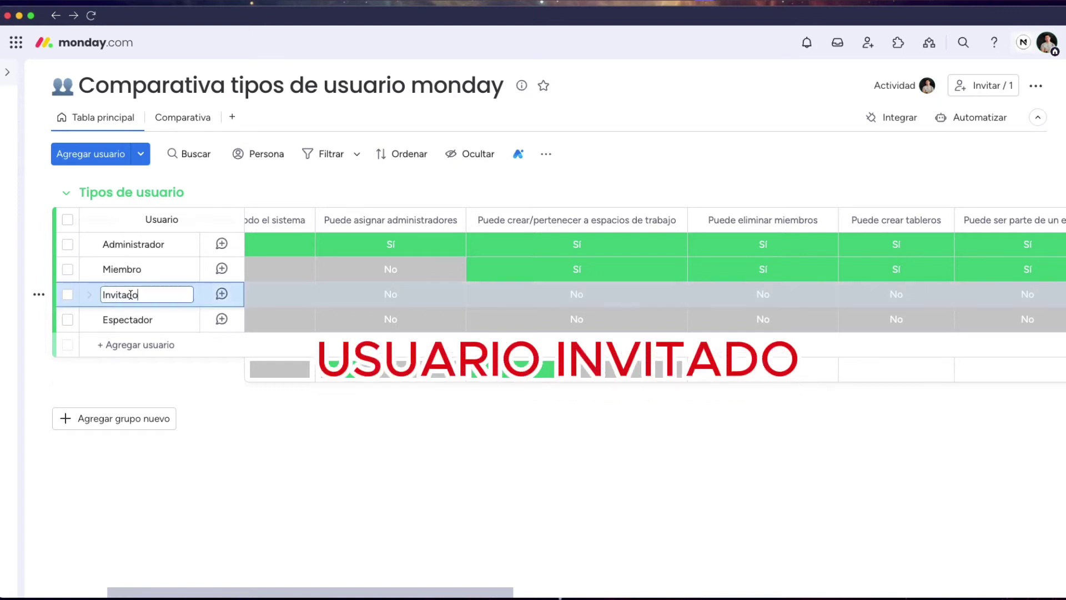
{"action": "left_click", "coordinate": [299, 440]}
{"action": "scroll", "coordinate": [356, 322], "scroll_direction": "left", "scroll_amount": 5}
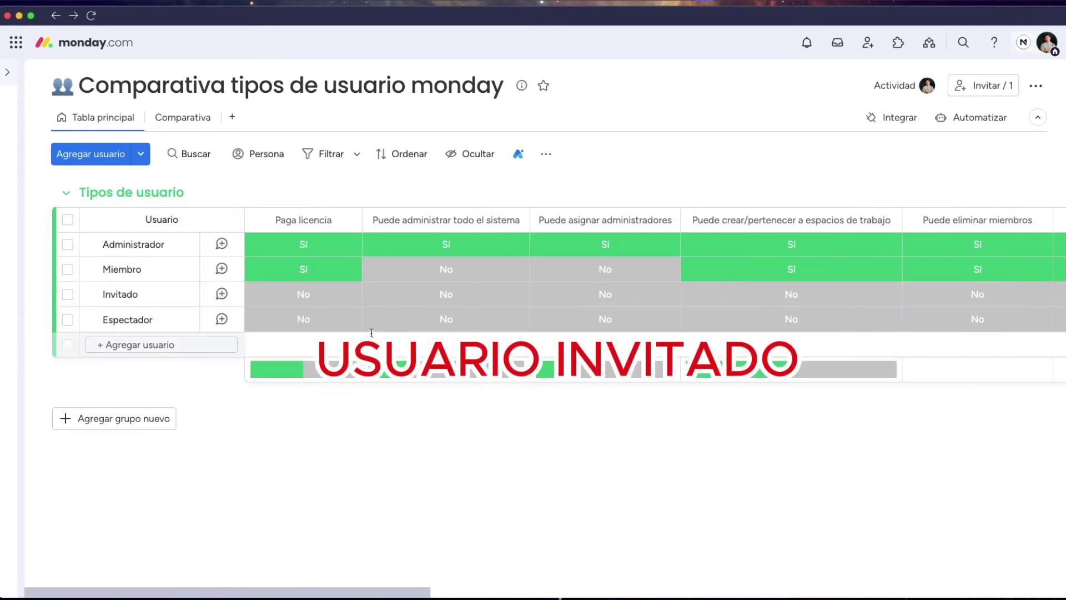
{"action": "left_click", "coordinate": [311, 294]}
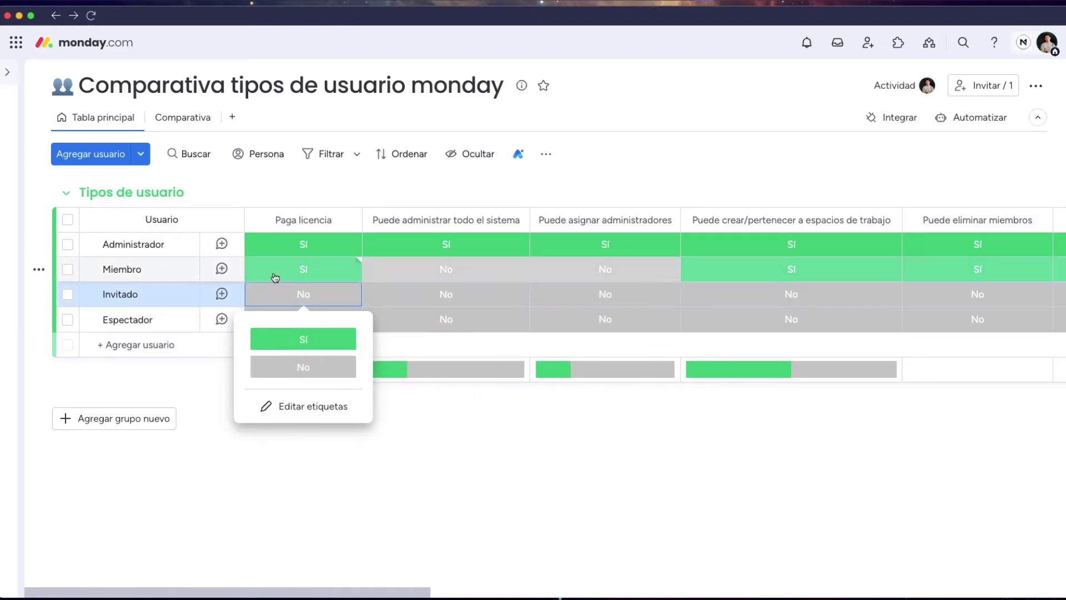
{"action": "left_click", "coordinate": [469, 470]}
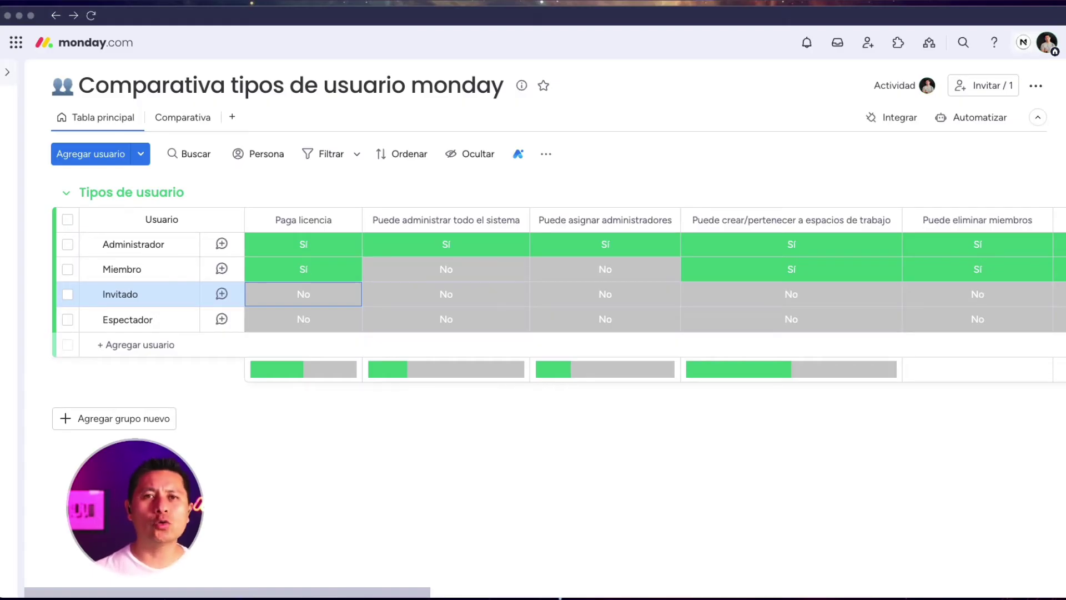
{"action": "scroll", "coordinate": [708, 308], "scroll_direction": "right", "scroll_amount": 5}
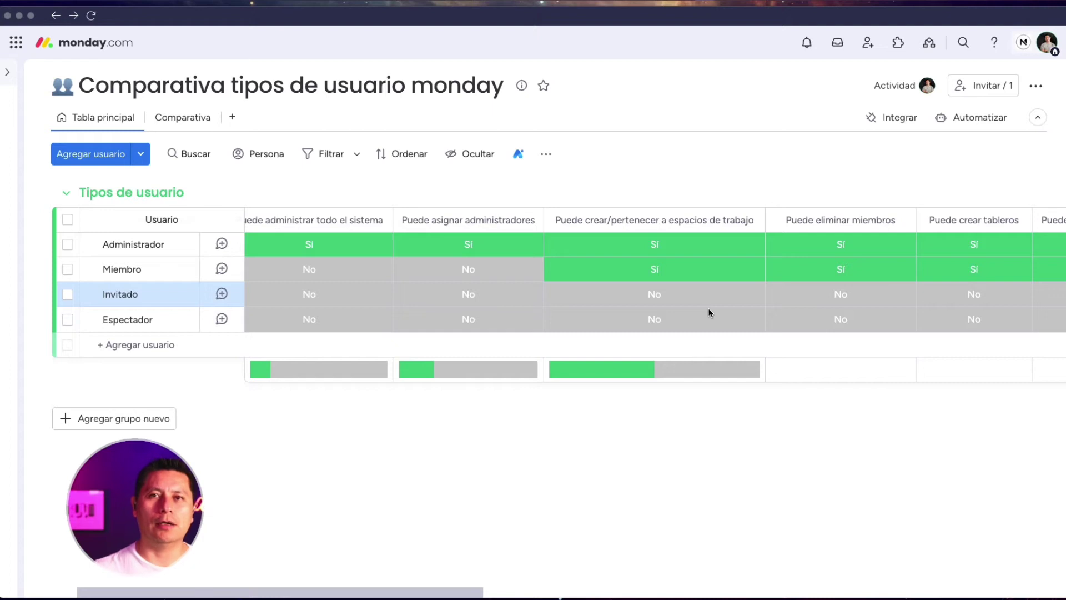
{"action": "scroll", "coordinate": [709, 311], "scroll_direction": "right", "scroll_amount": 15}
{"action": "scroll", "coordinate": [708, 311], "scroll_direction": "right", "scroll_amount": 10}
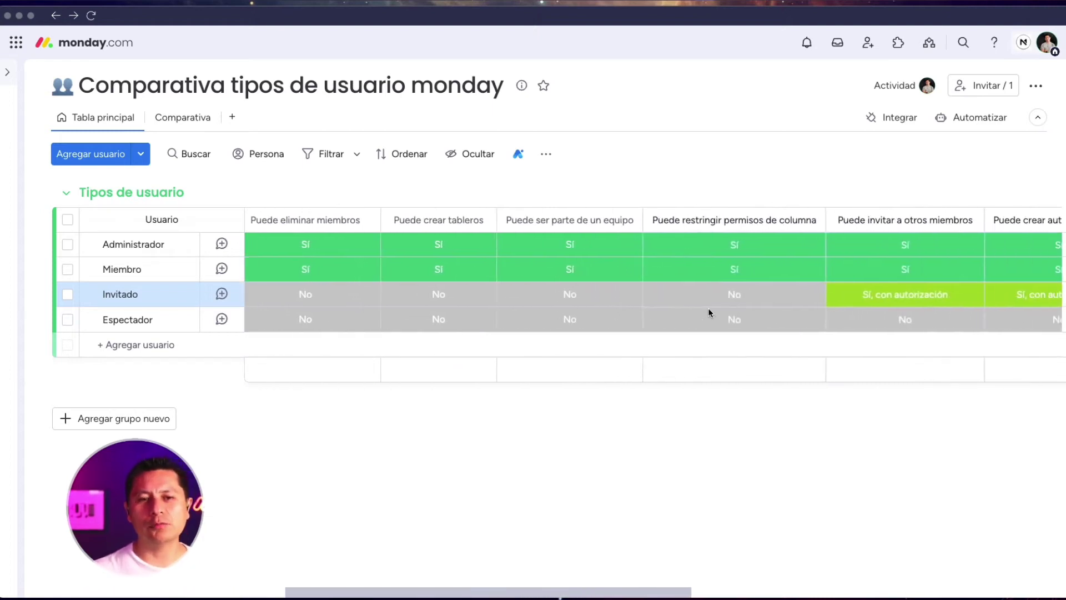
{"action": "scroll", "coordinate": [708, 310], "scroll_direction": "right", "scroll_amount": 7}
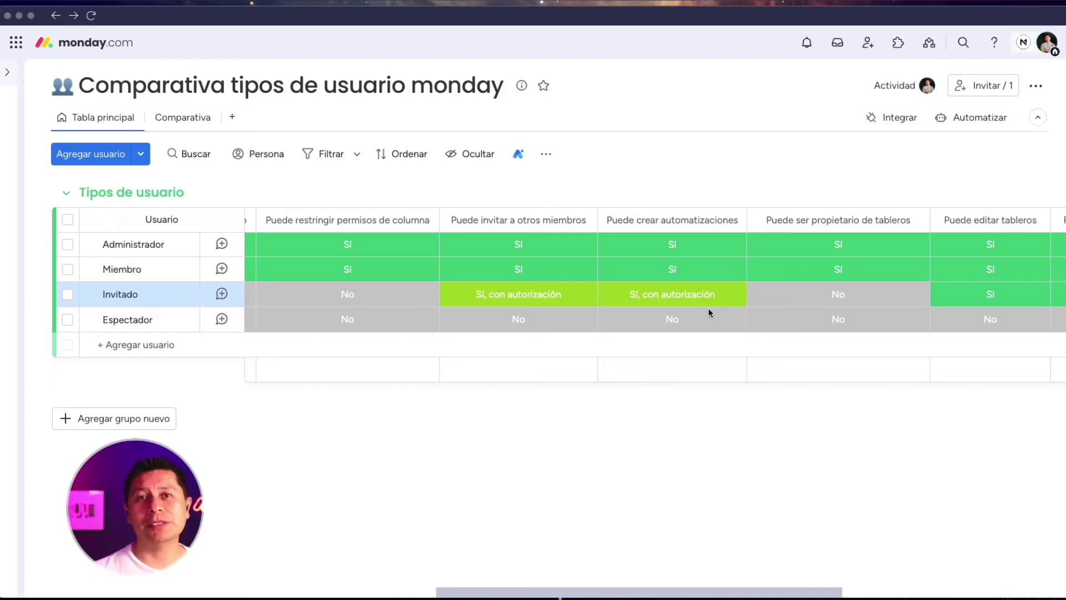
{"action": "scroll", "coordinate": [709, 313], "scroll_direction": "right", "scroll_amount": 2}
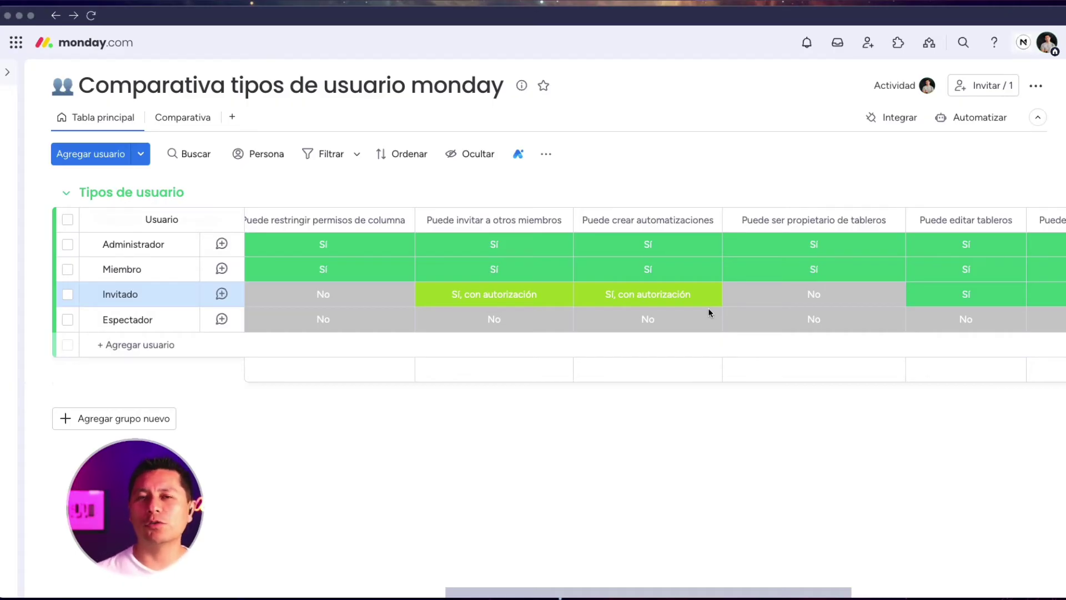
{"action": "scroll", "coordinate": [708, 308], "scroll_direction": "right", "scroll_amount": 3}
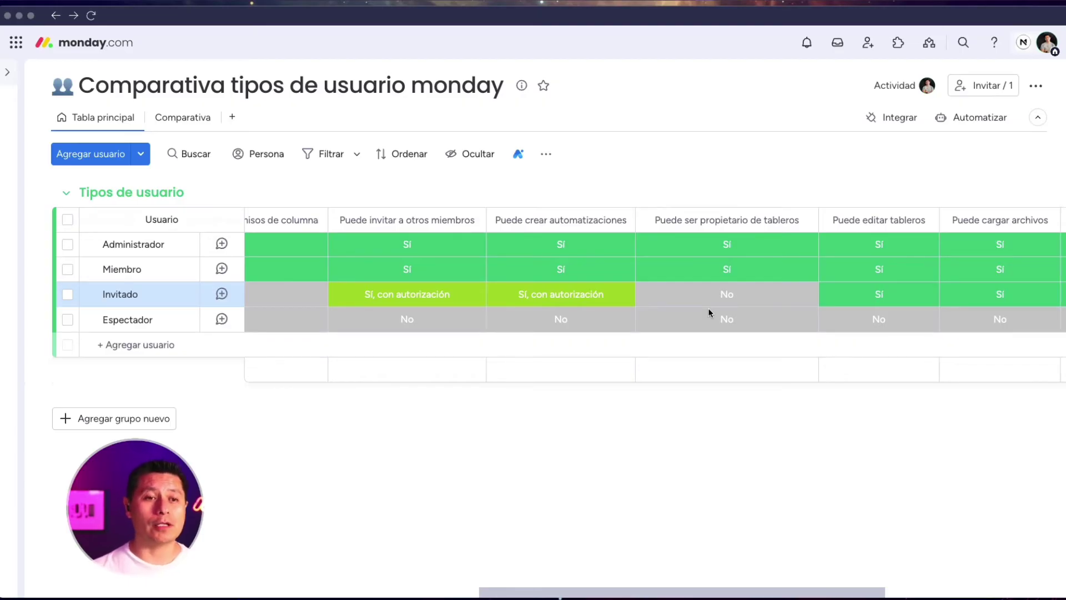
{"action": "scroll", "coordinate": [708, 309], "scroll_direction": "left", "scroll_amount": 20}
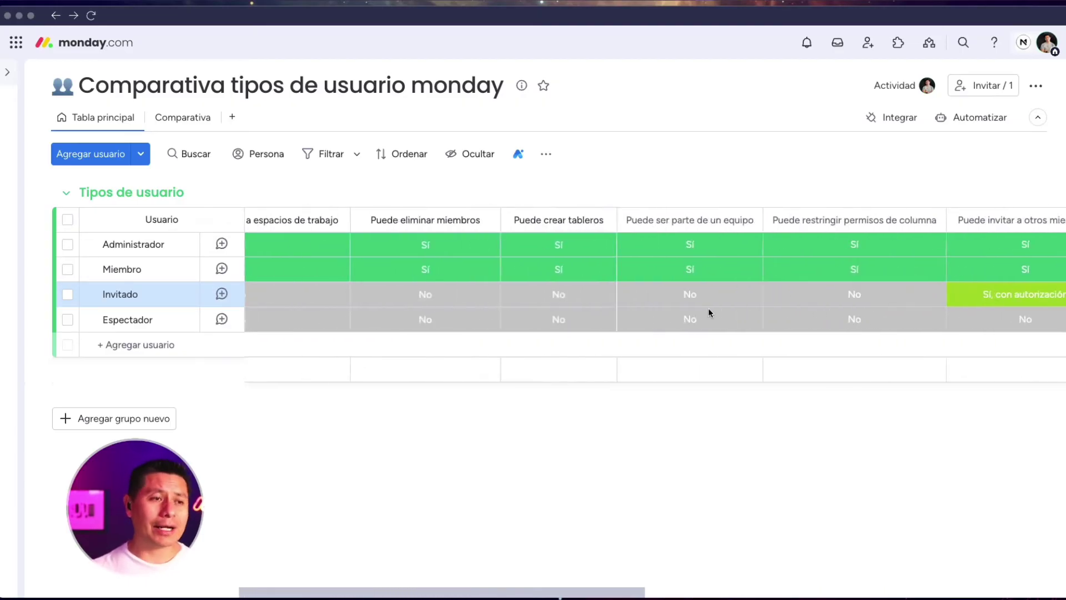
{"action": "scroll", "coordinate": [708, 308], "scroll_direction": "left", "scroll_amount": 5}
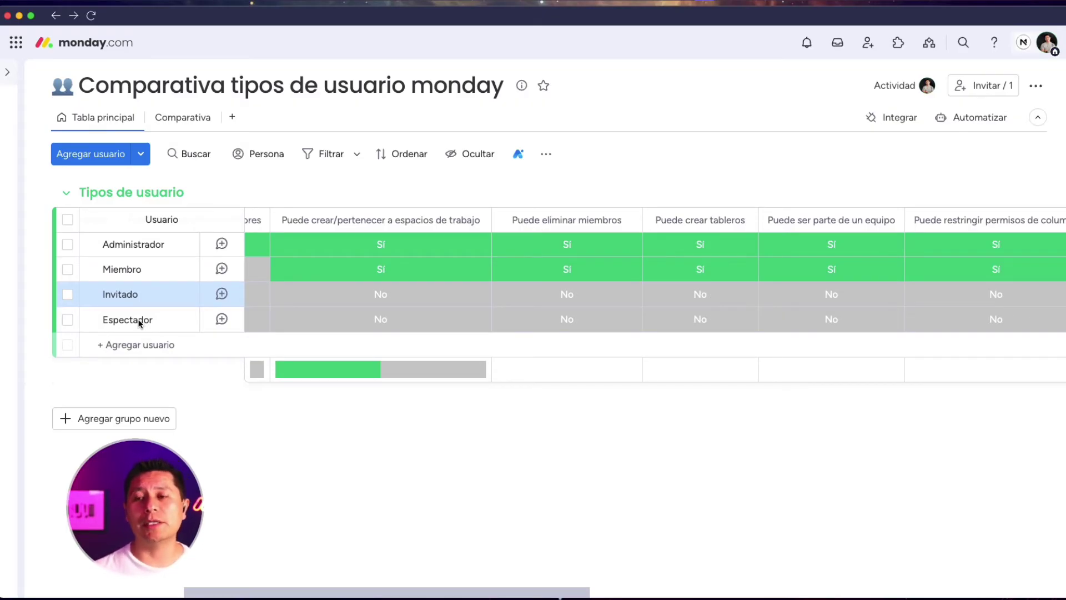
{"action": "scroll", "coordinate": [237, 327], "scroll_direction": "right", "scroll_amount": 5}
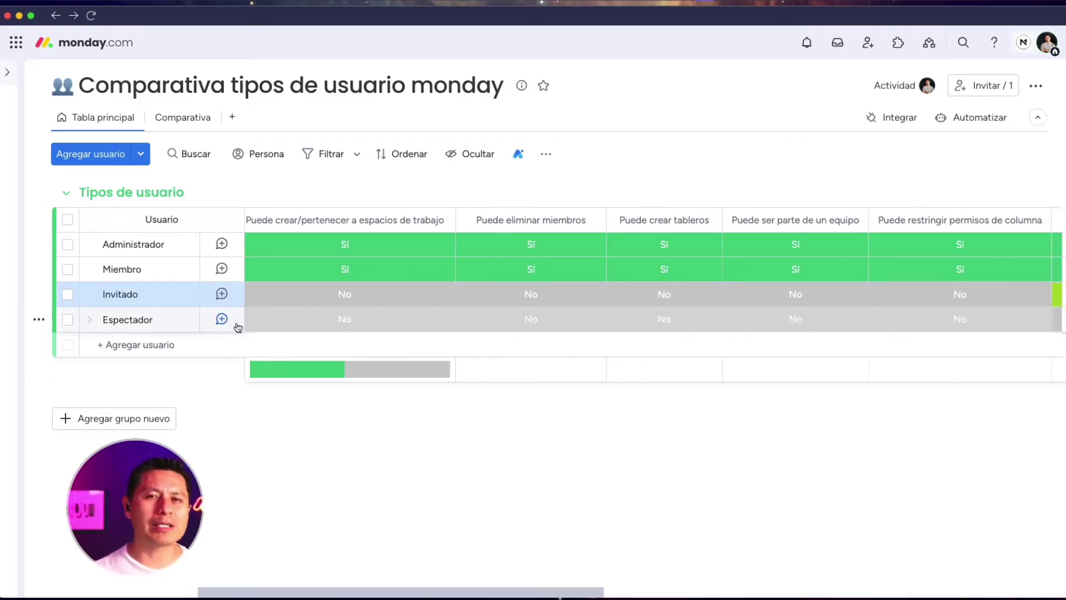
{"action": "scroll", "coordinate": [239, 326], "scroll_direction": "right", "scroll_amount": 12}
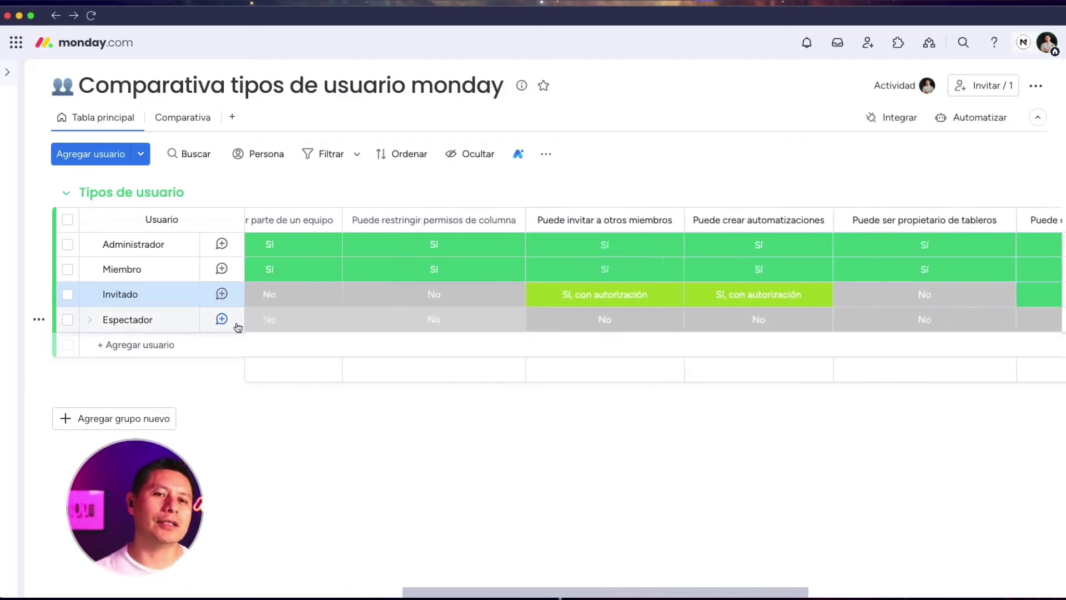
{"action": "scroll", "coordinate": [245, 325], "scroll_direction": "right", "scroll_amount": 8}
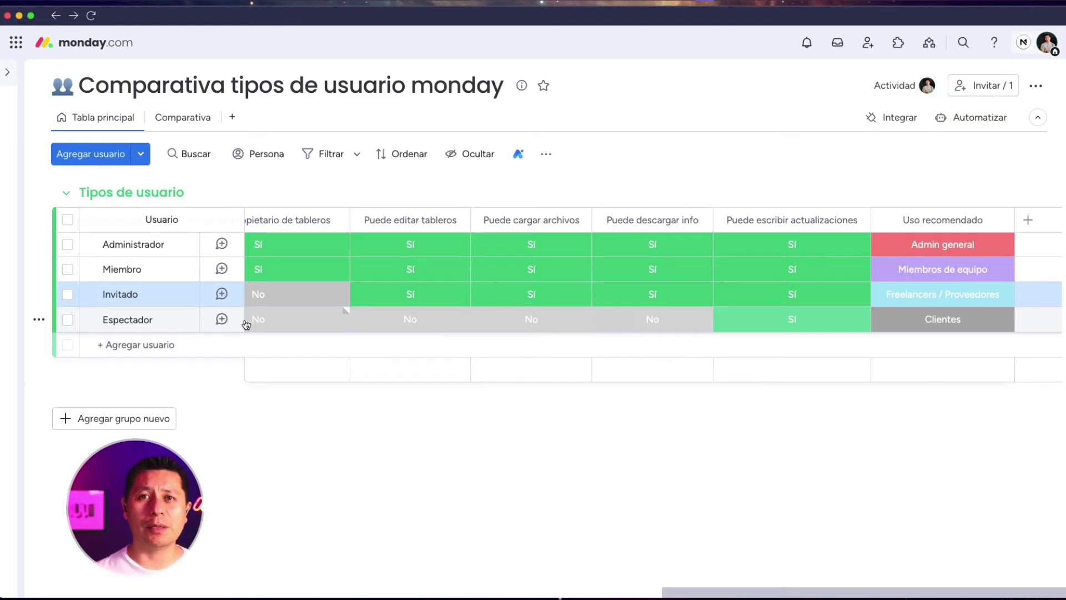
{"action": "scroll", "coordinate": [246, 325], "scroll_direction": "left", "scroll_amount": 1}
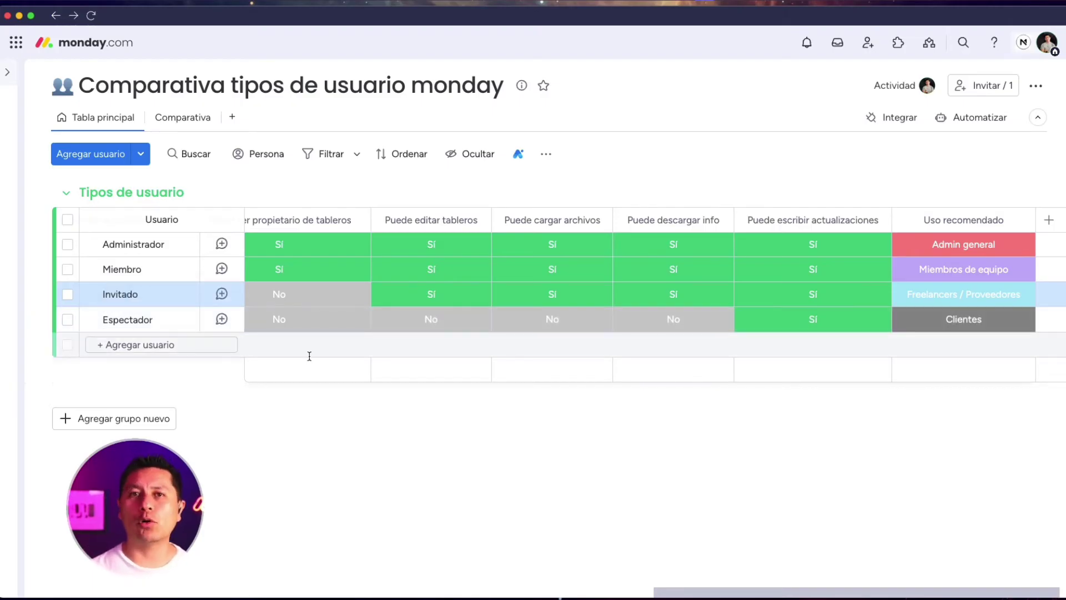
{"action": "scroll", "coordinate": [374, 363], "scroll_direction": "left", "scroll_amount": 10}
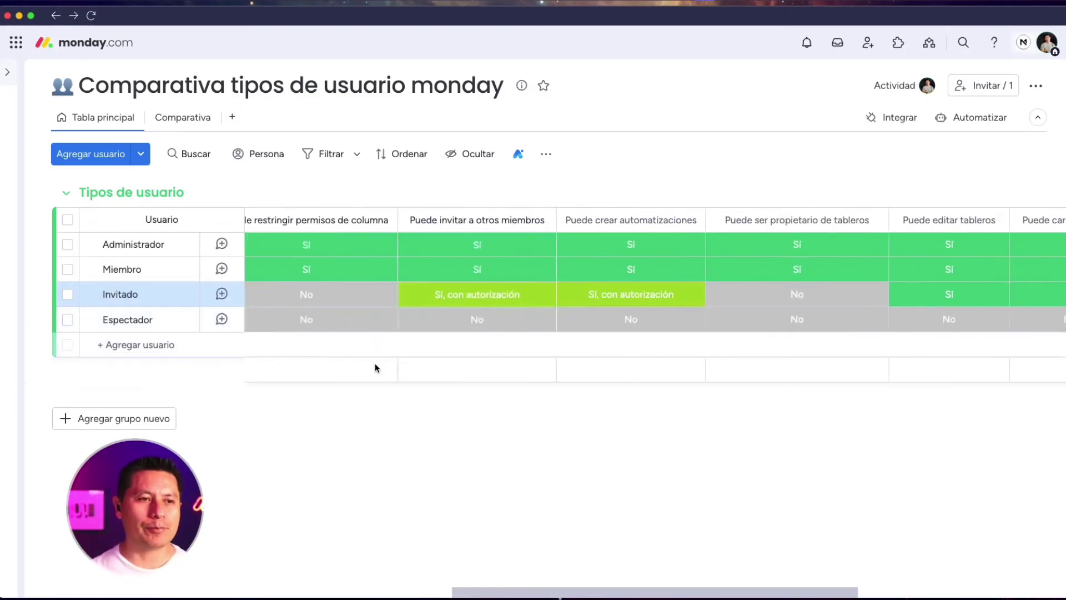
{"action": "scroll", "coordinate": [375, 364], "scroll_direction": "left", "scroll_amount": 10}
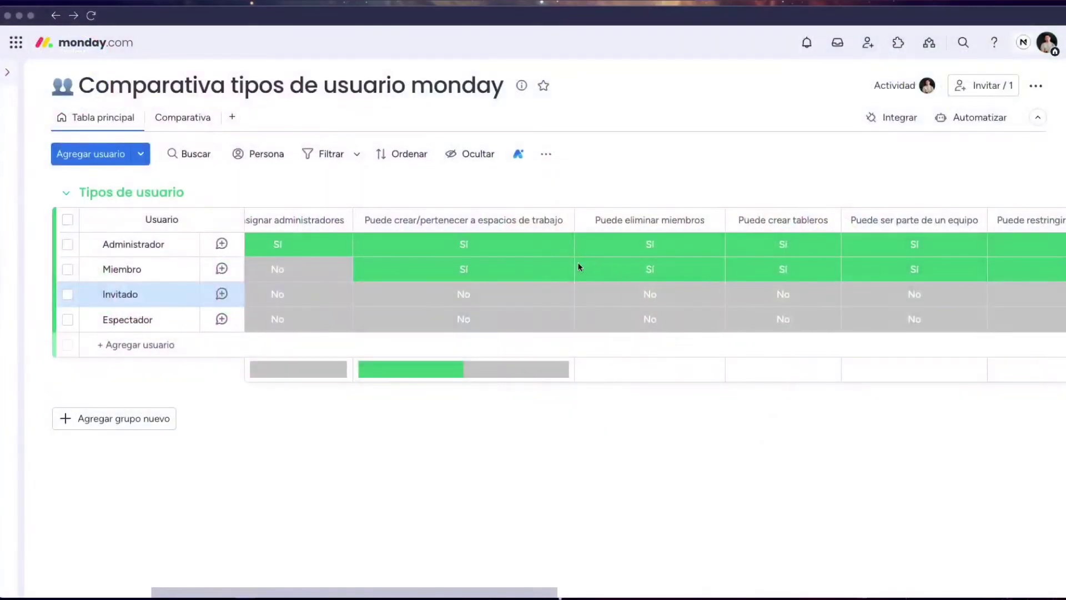
{"action": "left_click", "coordinate": [8, 72]}
{"action": "left_click", "coordinate": [69, 141]}
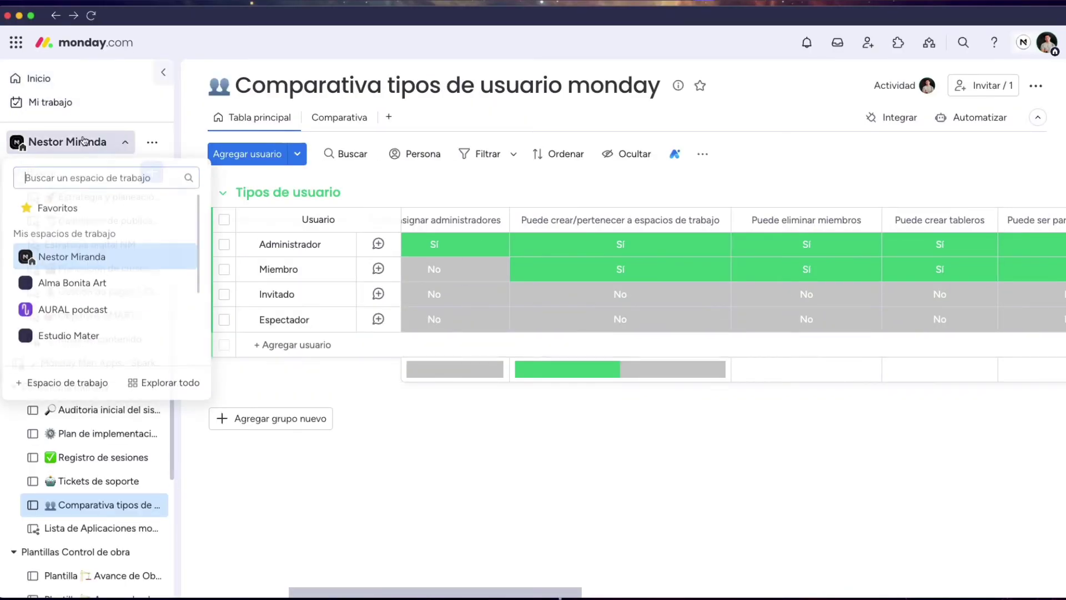
{"action": "scroll", "coordinate": [98, 261], "scroll_direction": "down", "scroll_amount": 4}
{"action": "left_click", "coordinate": [97, 261]}
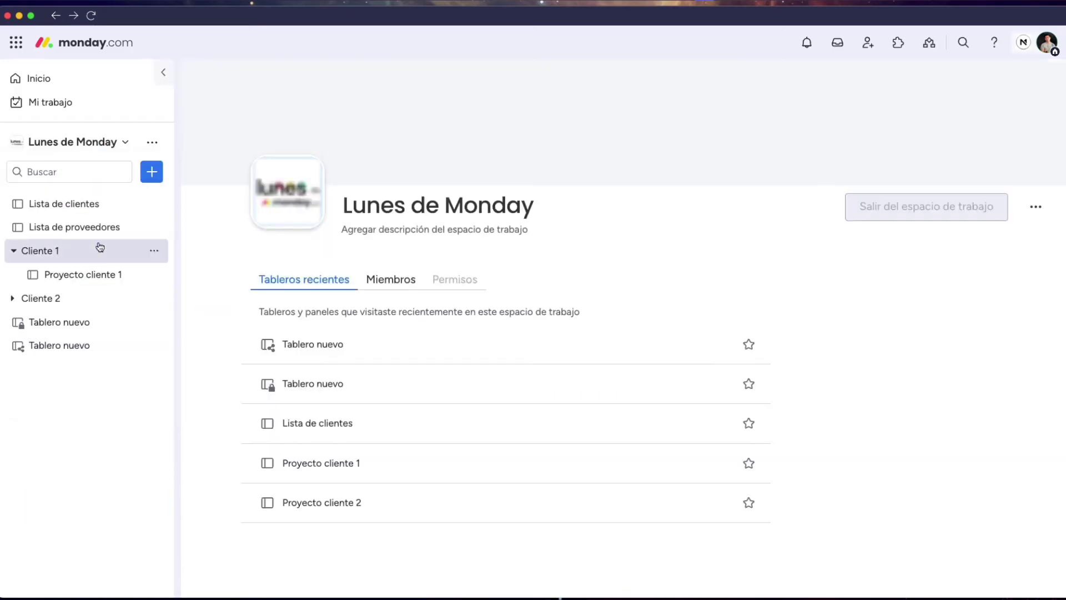
{"action": "left_click", "coordinate": [88, 321]}
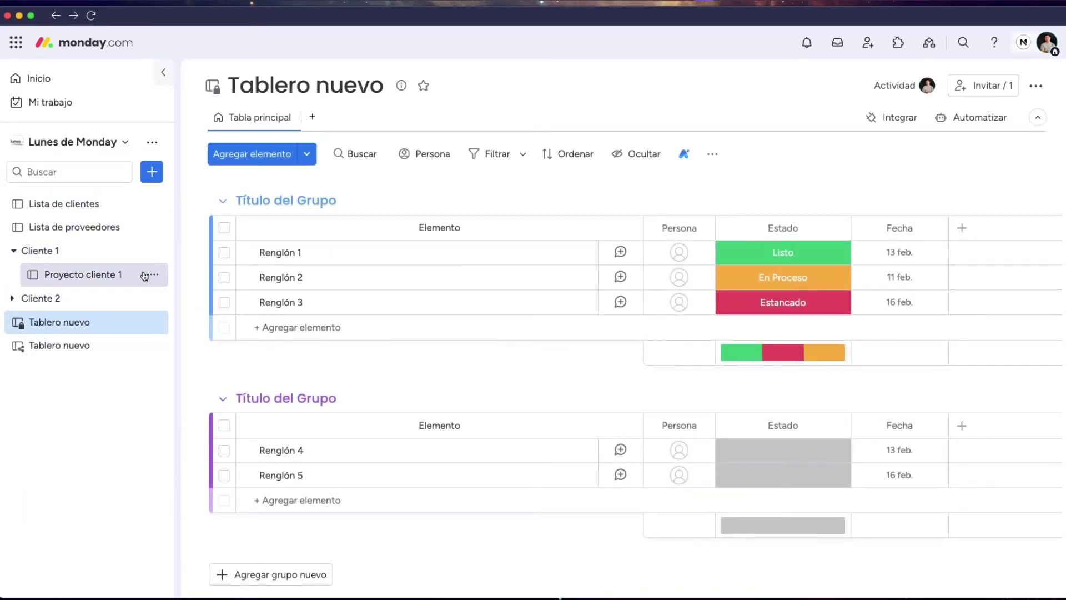
{"action": "mouse_move", "coordinate": [21, 347]}
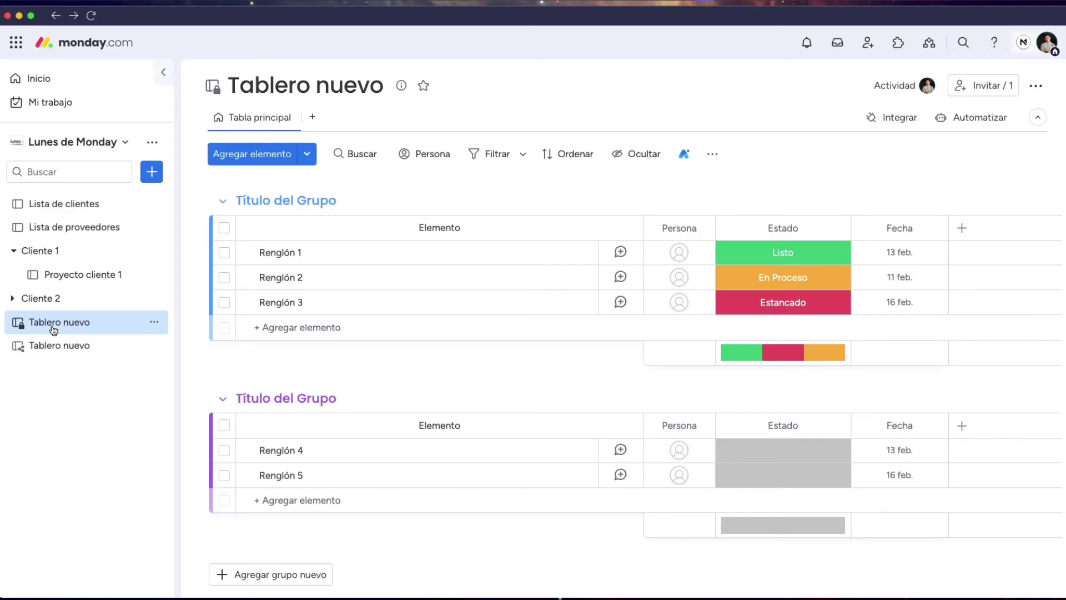
{"action": "left_click", "coordinate": [53, 345]}
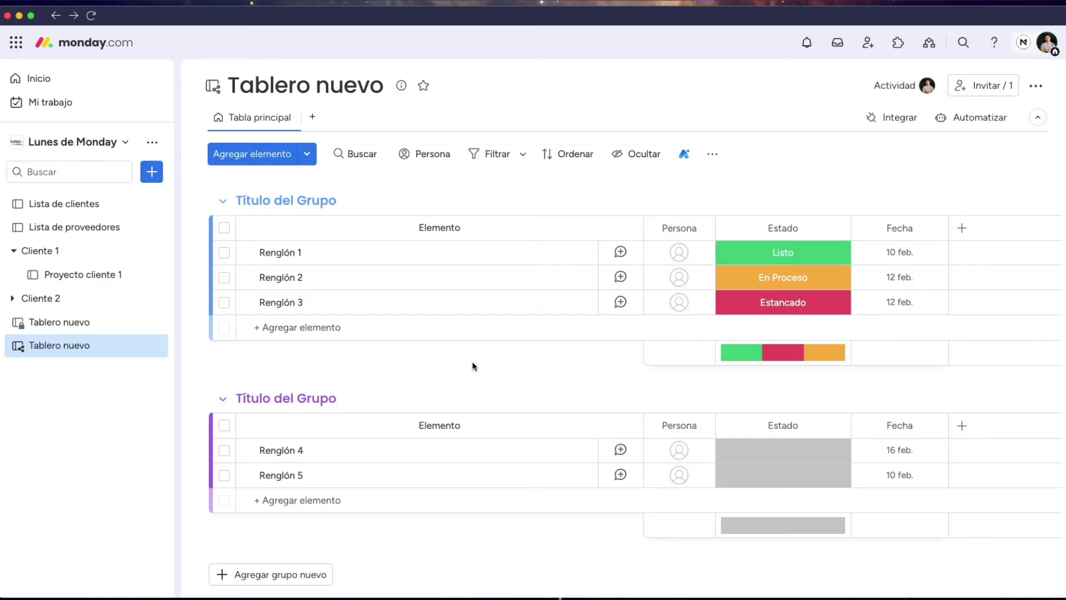
Set Renglón 1's status to Estancado, leaving its Fecha unchanged
{"action": "left_click", "coordinate": [791, 253]}
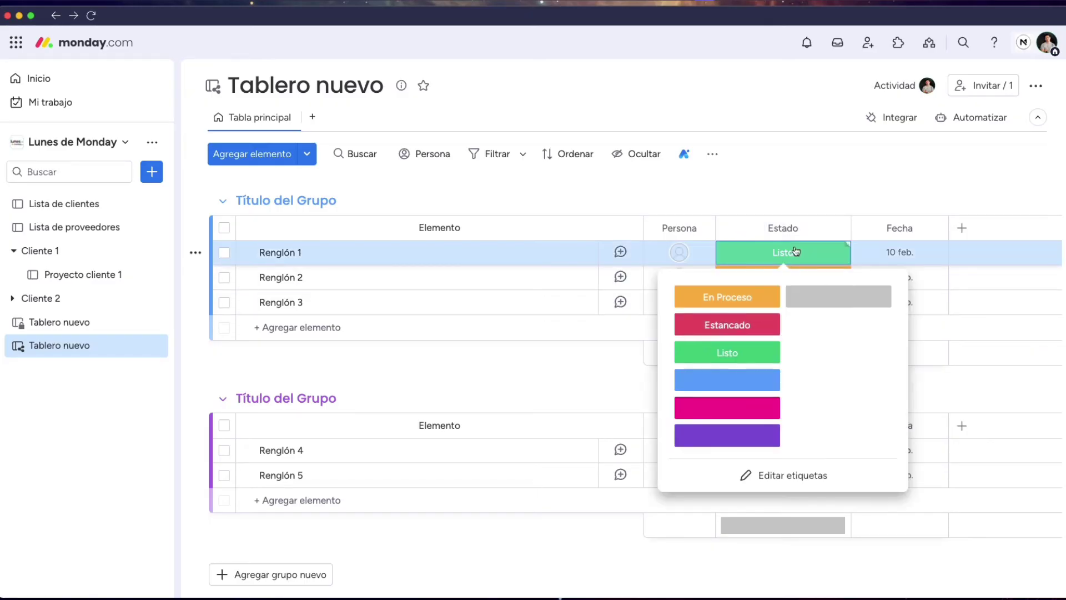
{"action": "left_click", "coordinate": [747, 328]}
{"action": "left_click", "coordinate": [788, 257]}
{"action": "left_click", "coordinate": [777, 323]}
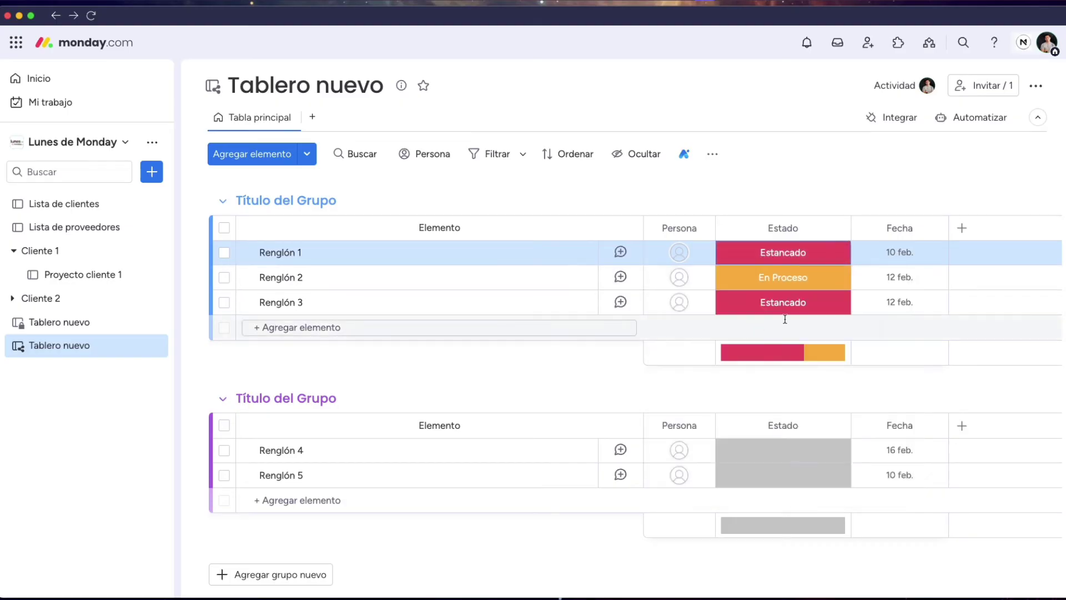
{"action": "left_click", "coordinate": [895, 255]}
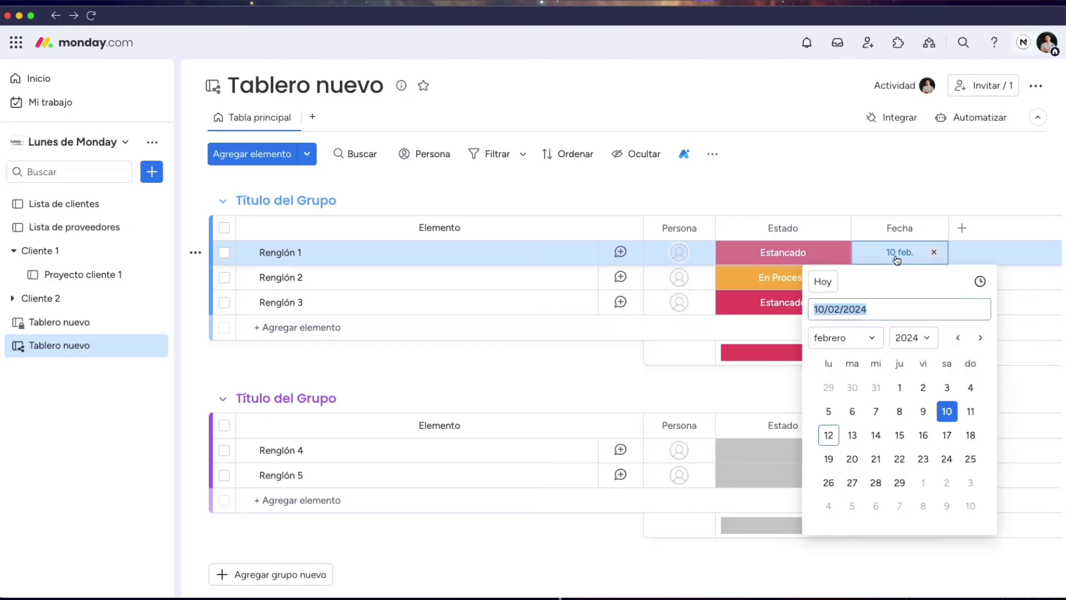
{"action": "left_click", "coordinate": [933, 193]}
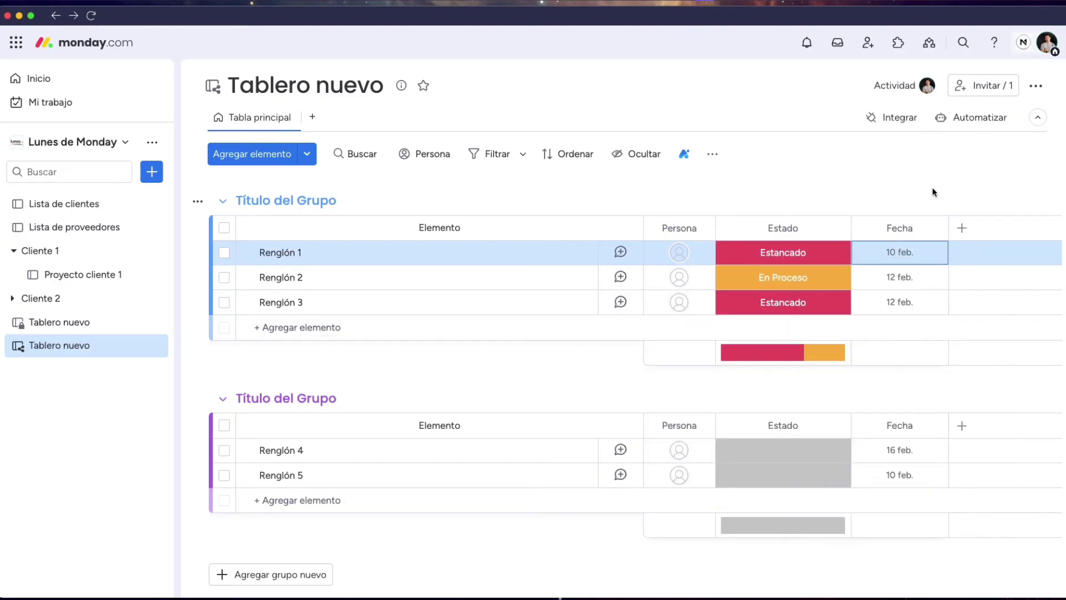
Add a Números column to the board
{"action": "left_click", "coordinate": [963, 228]}
{"action": "left_click", "coordinate": [739, 194]}
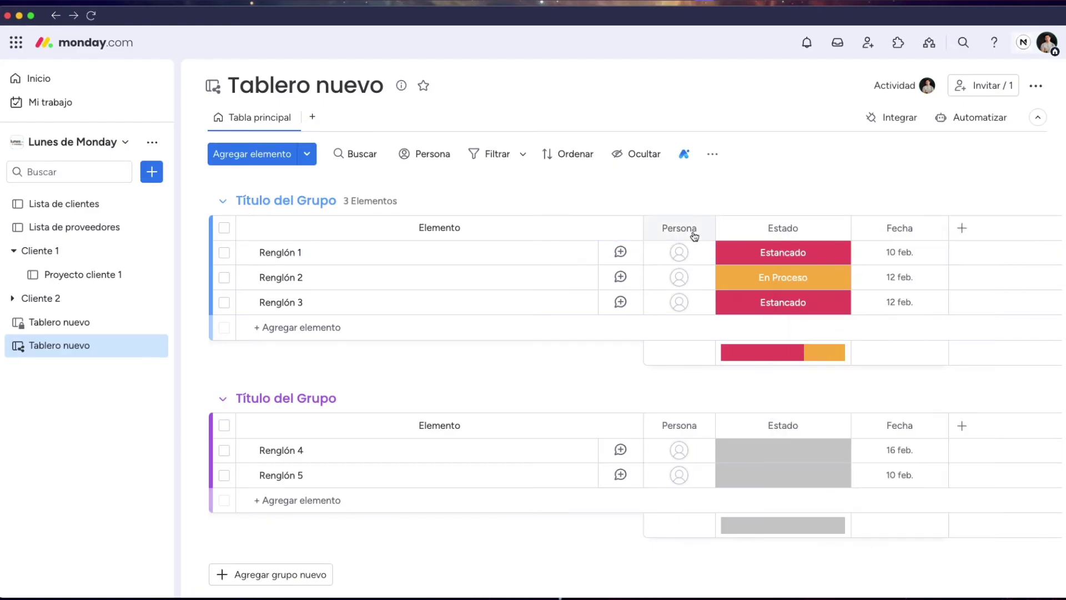
{"action": "left_click", "coordinate": [961, 228]}
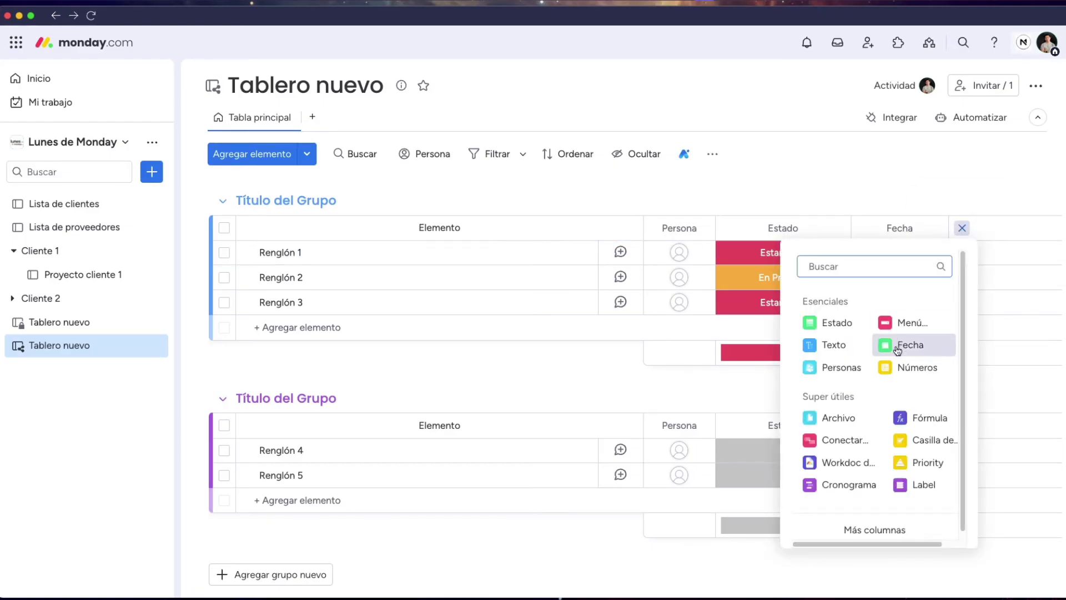
{"action": "left_click", "coordinate": [917, 367]}
Enter 3,453 in Renglón 1's Números cell
{"action": "left_click", "coordinate": [967, 252]}
{"action": "type", "text": "0"}
{"action": "key", "text": "Return"}
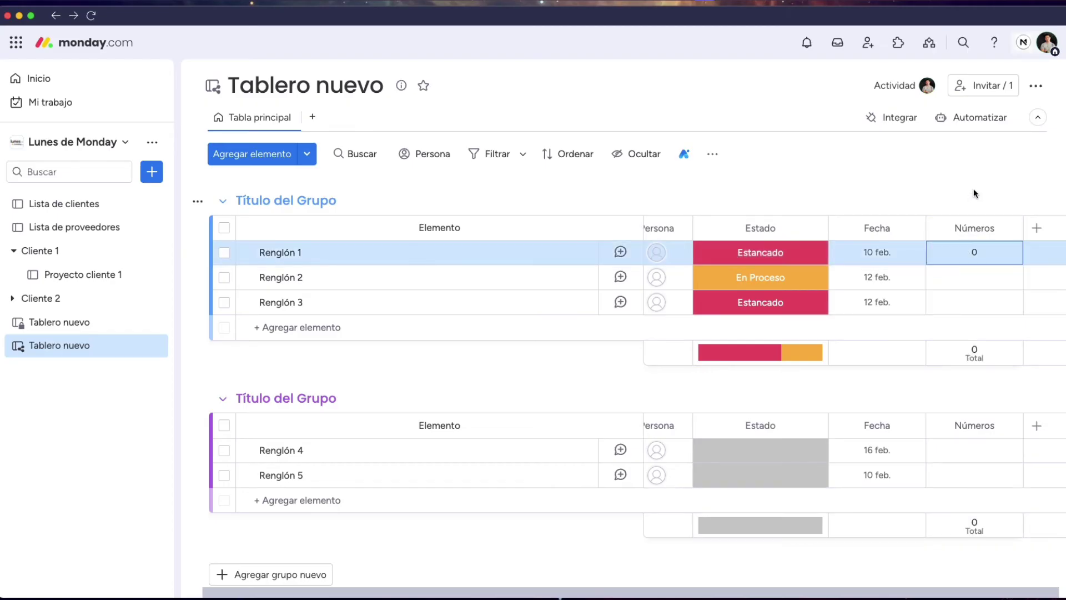
{"action": "left_click", "coordinate": [974, 252]}
{"action": "type", "text": "3453"}
{"action": "key", "text": "Return"}
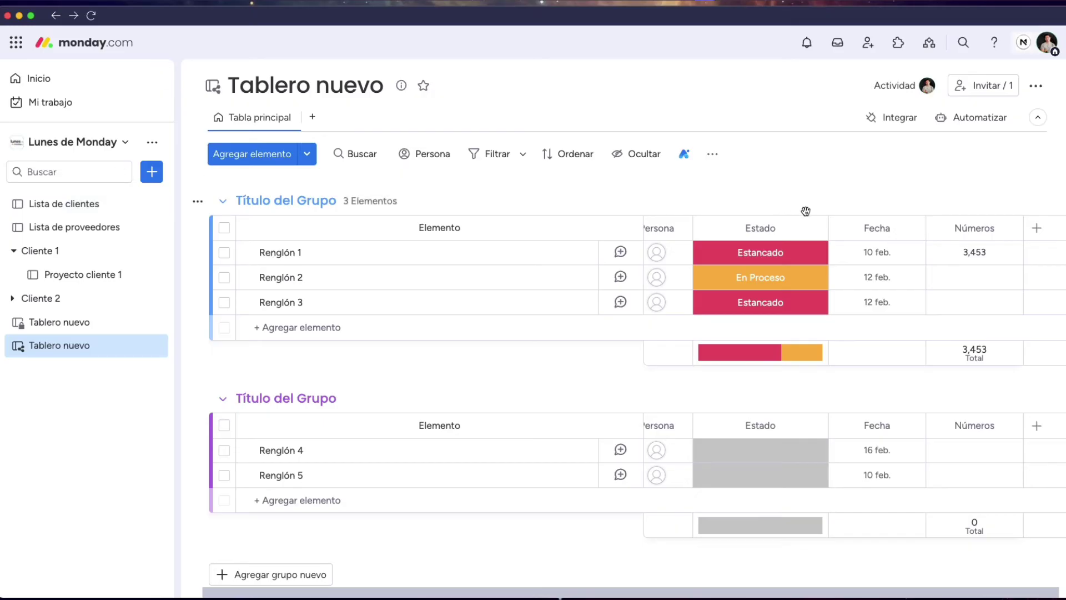
Restrict editing of the Fecha column via Configuración > Restringir edición de columna
{"action": "left_click", "coordinate": [912, 231]}
{"action": "mouse_move", "coordinate": [890, 289]}
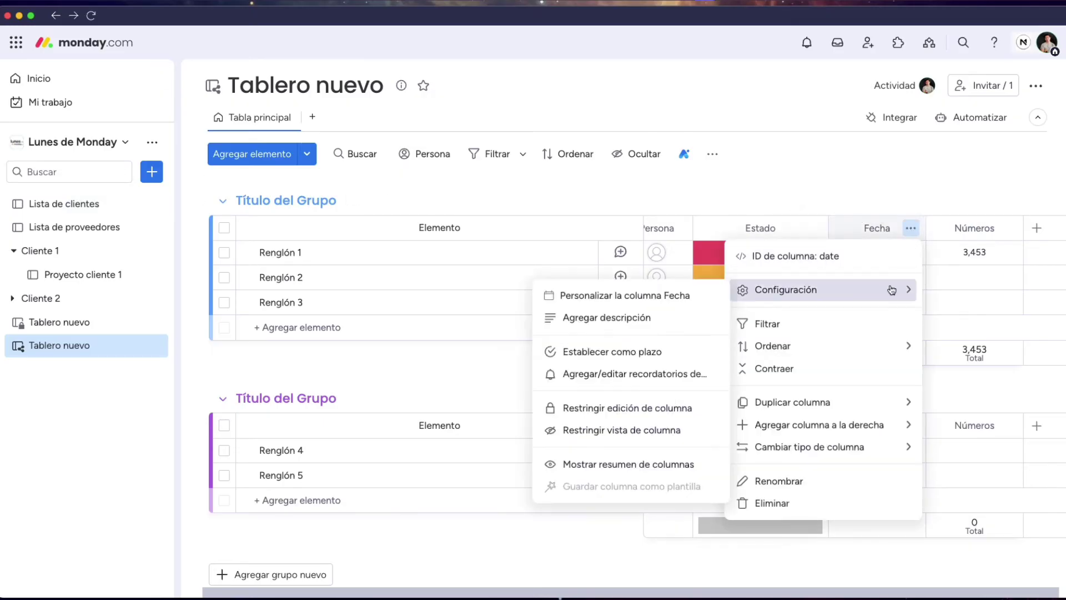
{"action": "left_click", "coordinate": [664, 408]}
{"action": "left_click", "coordinate": [890, 193]}
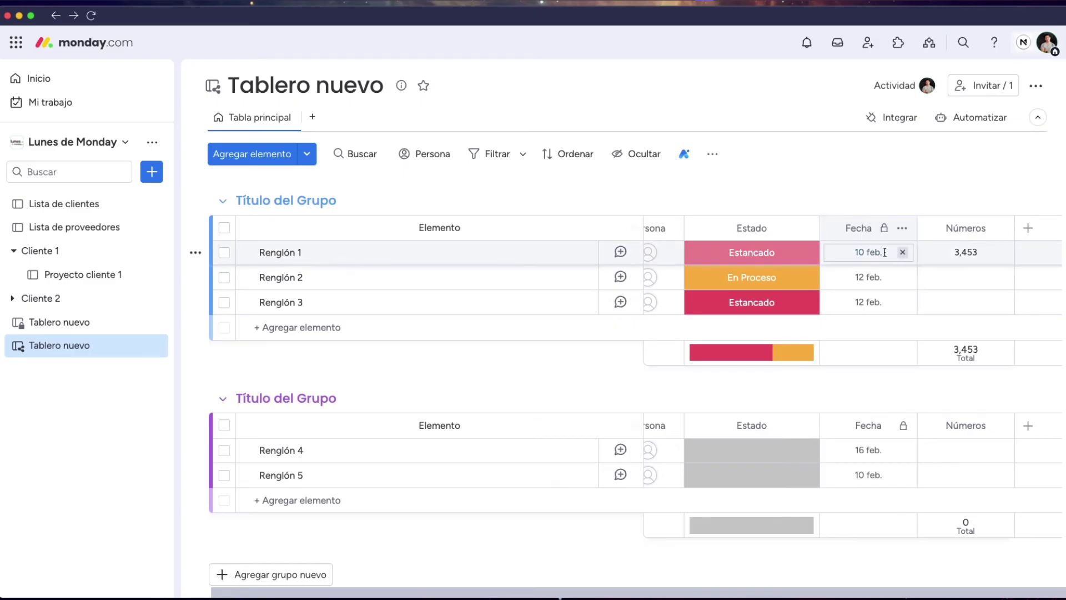
Restrict who can see the Números column with Restringir vista de columna
{"action": "left_click", "coordinate": [999, 228]}
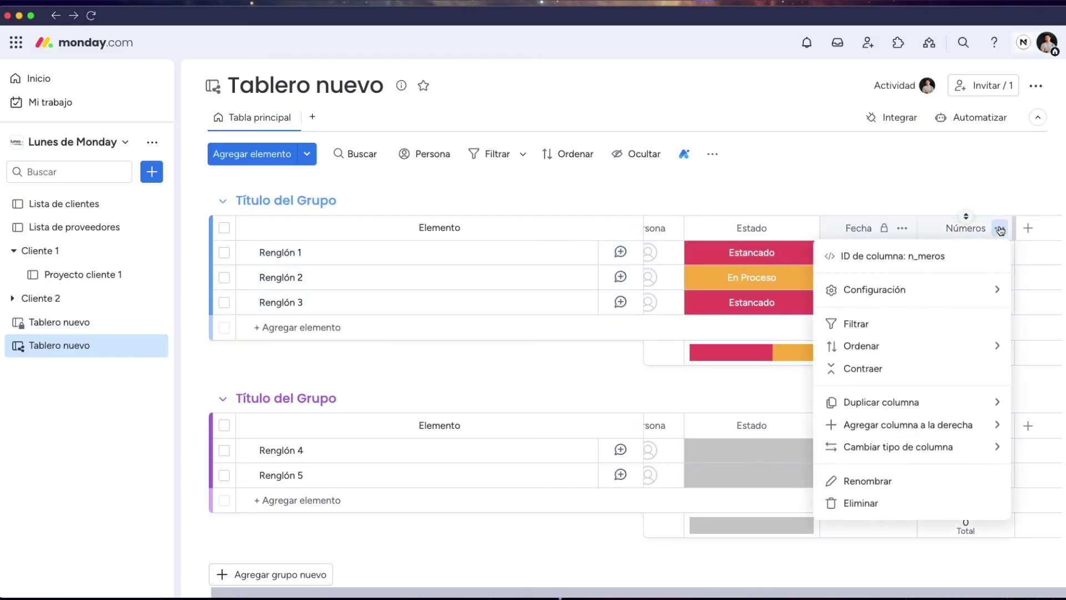
{"action": "mouse_move", "coordinate": [972, 289]}
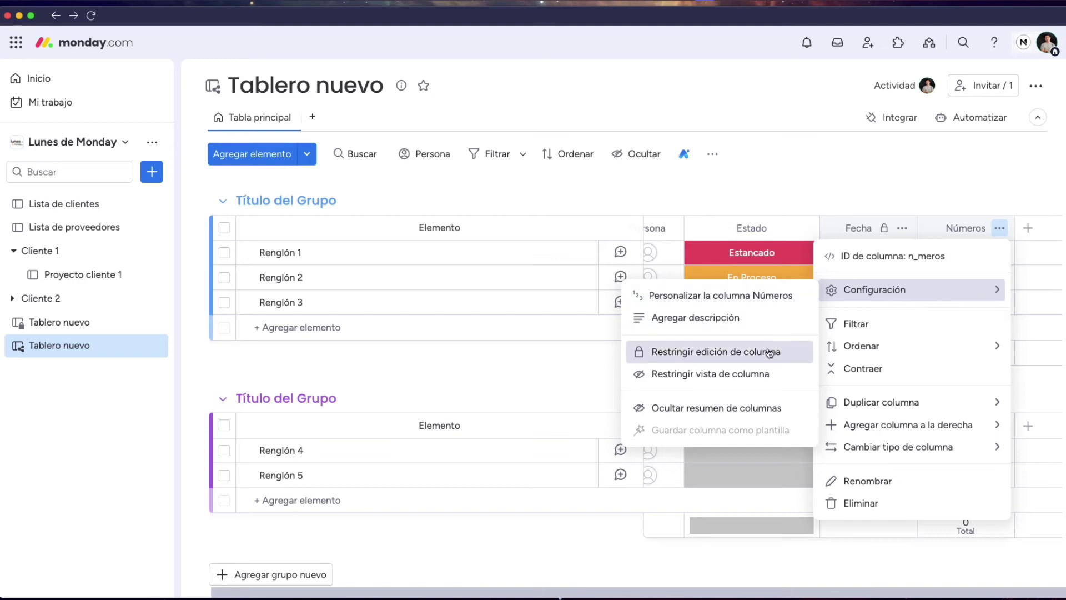
{"action": "left_click", "coordinate": [725, 375]}
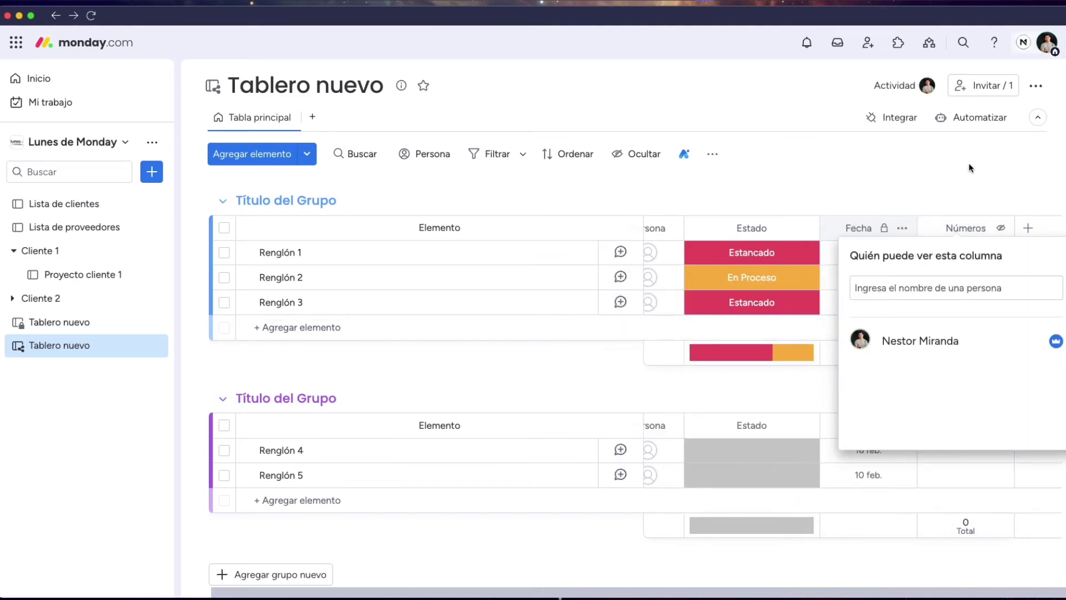
Check the allowed-viewers field in the Números column's permission settings, then return to the board
{"action": "left_click", "coordinate": [959, 178]}
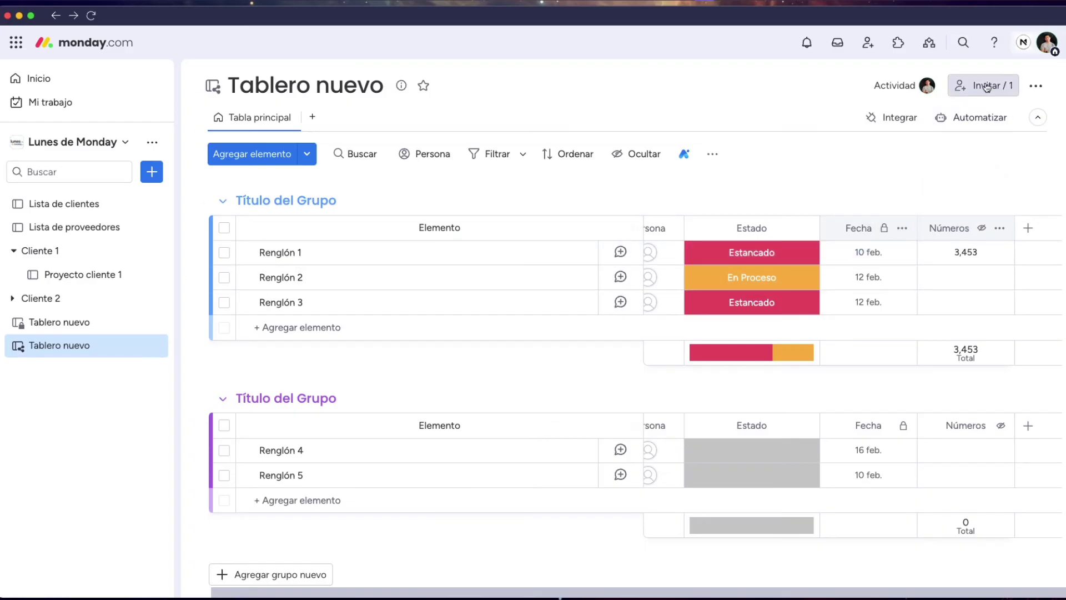
{"action": "left_click", "coordinate": [999, 228]}
{"action": "mouse_move", "coordinate": [927, 290]}
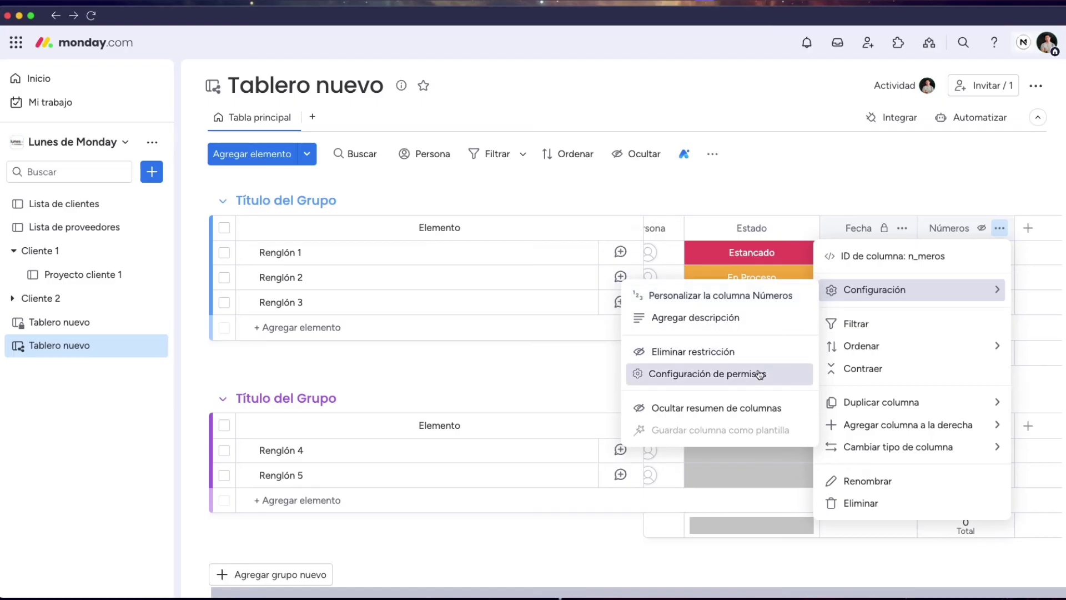
{"action": "left_click", "coordinate": [716, 373]}
{"action": "left_click", "coordinate": [917, 289]}
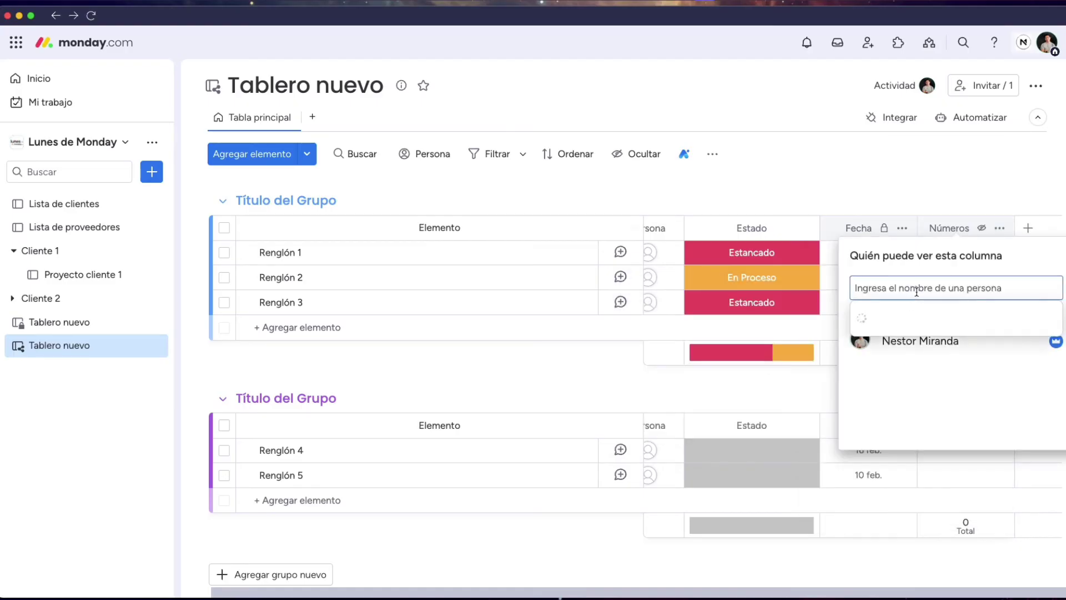
{"action": "left_click", "coordinate": [960, 179]}
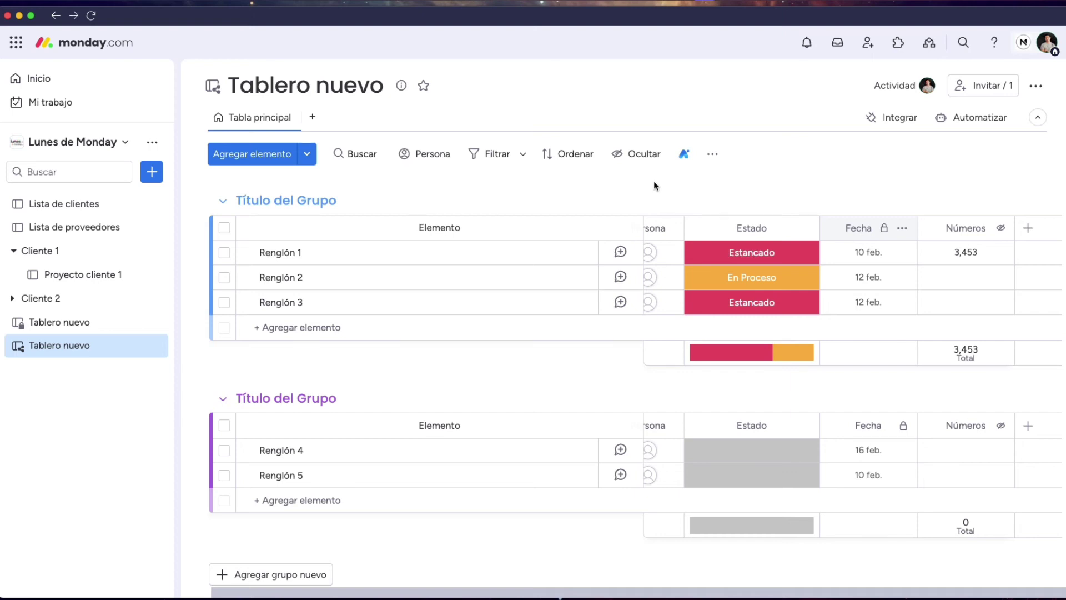
Open the Automatización centro and browse integrations such as Asana, Slack, Gmail and Zoom
{"action": "left_click", "coordinate": [881, 128]}
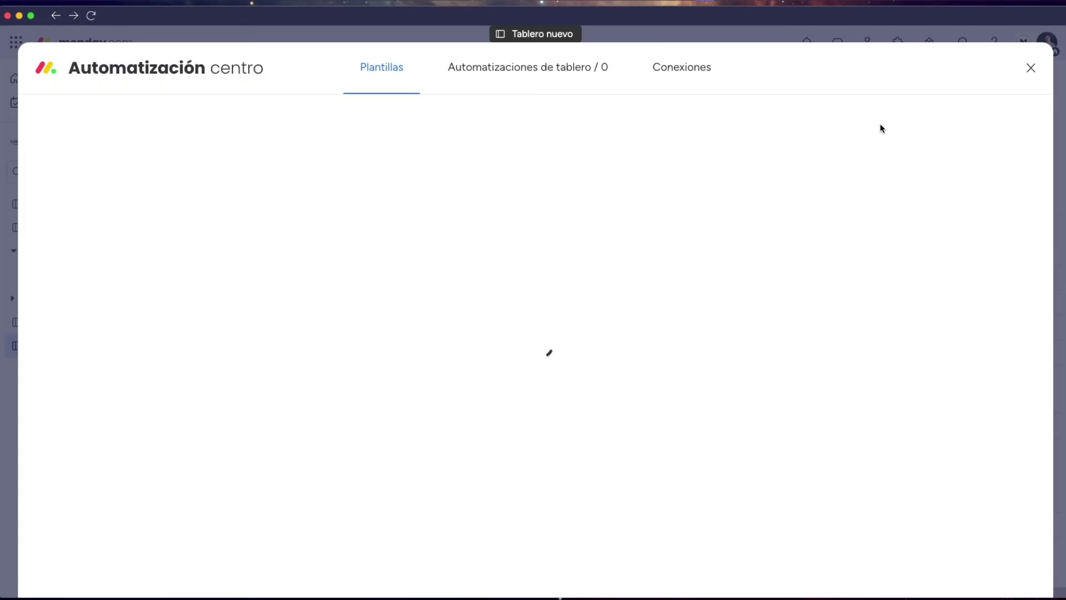
{"action": "scroll", "coordinate": [789, 192], "scroll_direction": "down", "scroll_amount": 2}
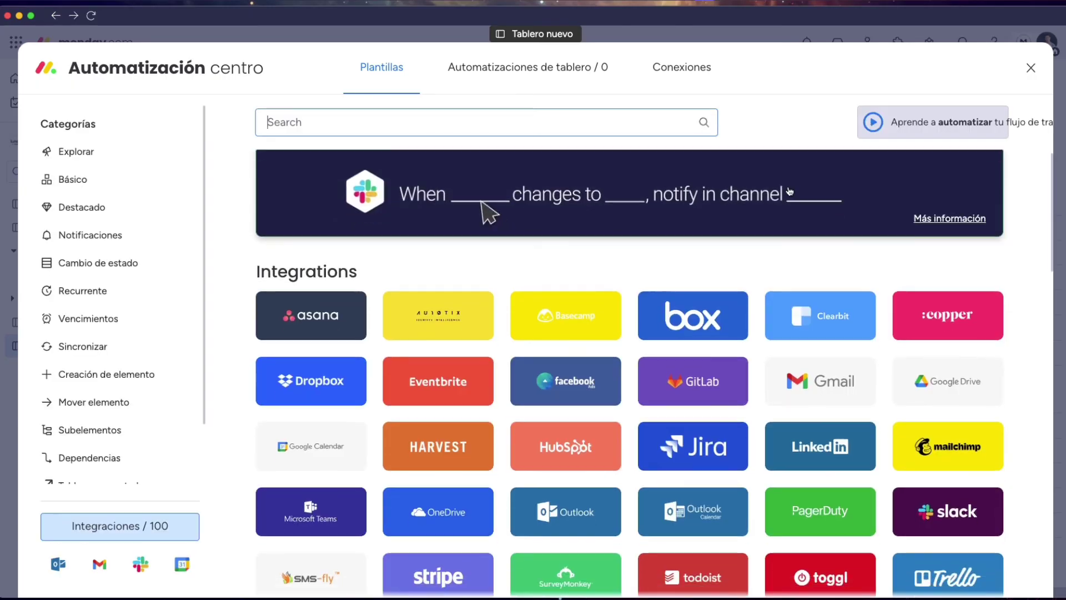
{"action": "scroll", "coordinate": [789, 191], "scroll_direction": "down", "scroll_amount": 1}
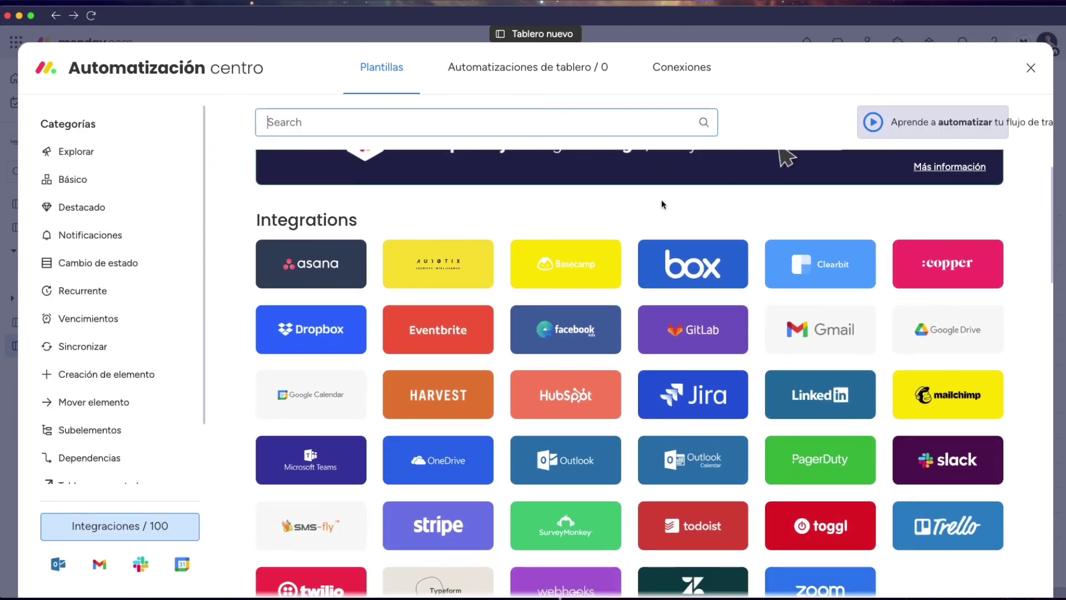
{"action": "scroll", "coordinate": [489, 217], "scroll_direction": "down", "scroll_amount": 1}
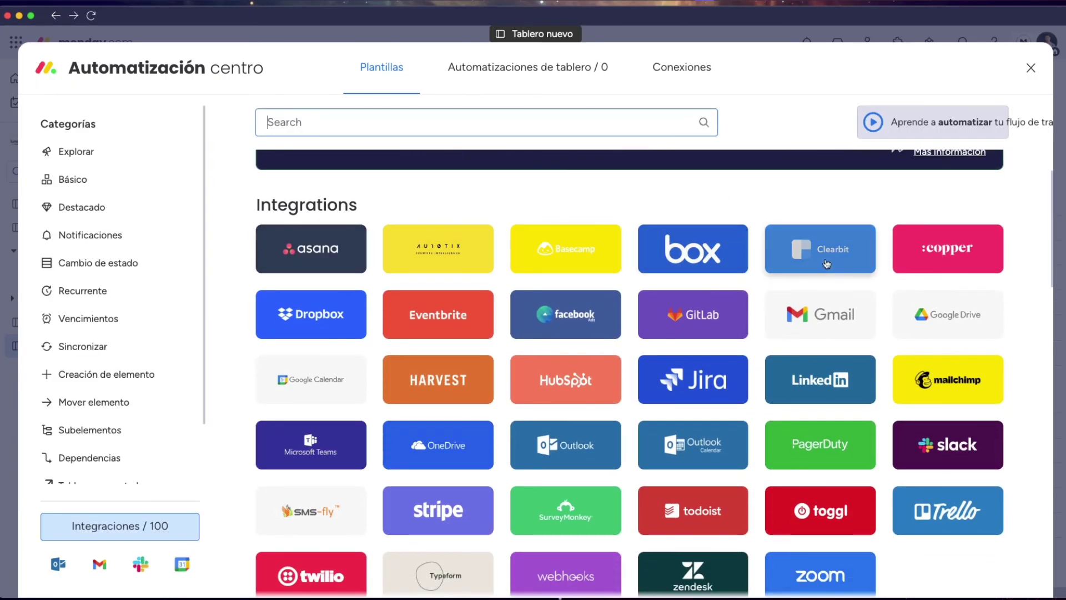
{"action": "scroll", "coordinate": [949, 257], "scroll_direction": "down", "scroll_amount": 1}
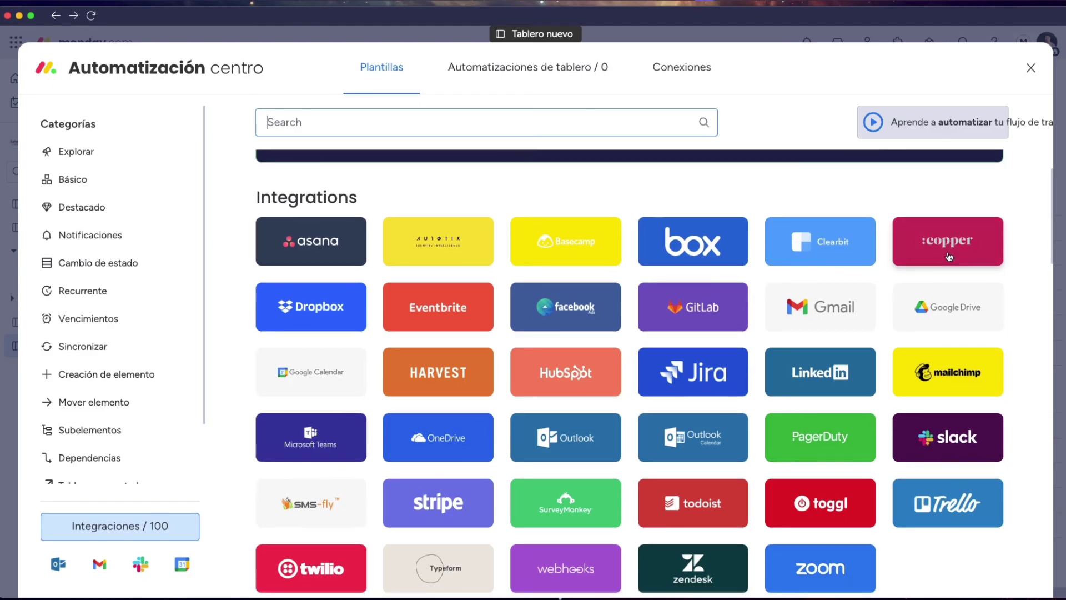
{"action": "scroll", "coordinate": [931, 236], "scroll_direction": "down", "scroll_amount": 1}
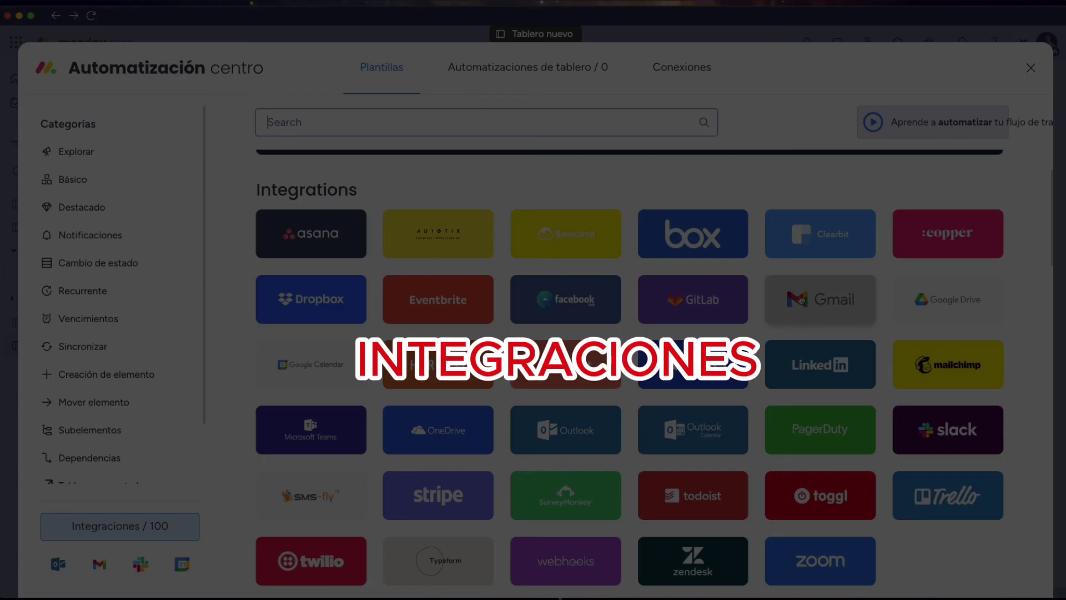
{"action": "scroll", "coordinate": [800, 300], "scroll_direction": "down", "scroll_amount": 2}
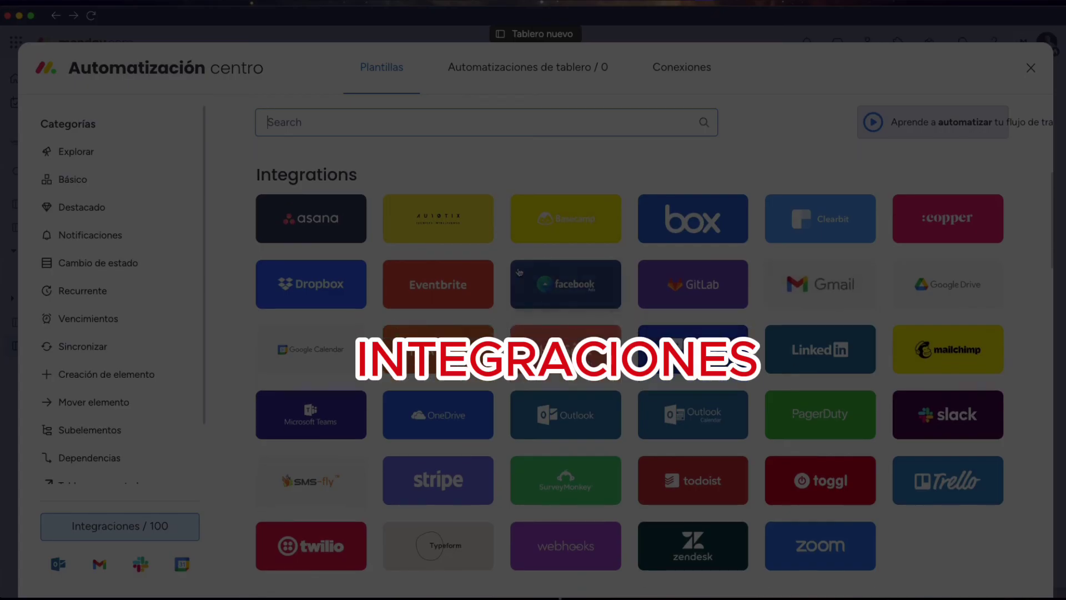